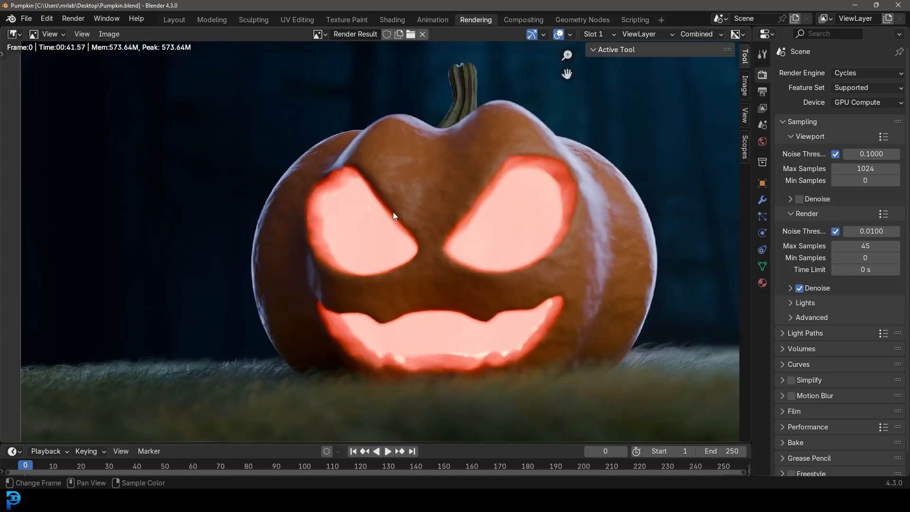
scroll(439, 245, down, 1)
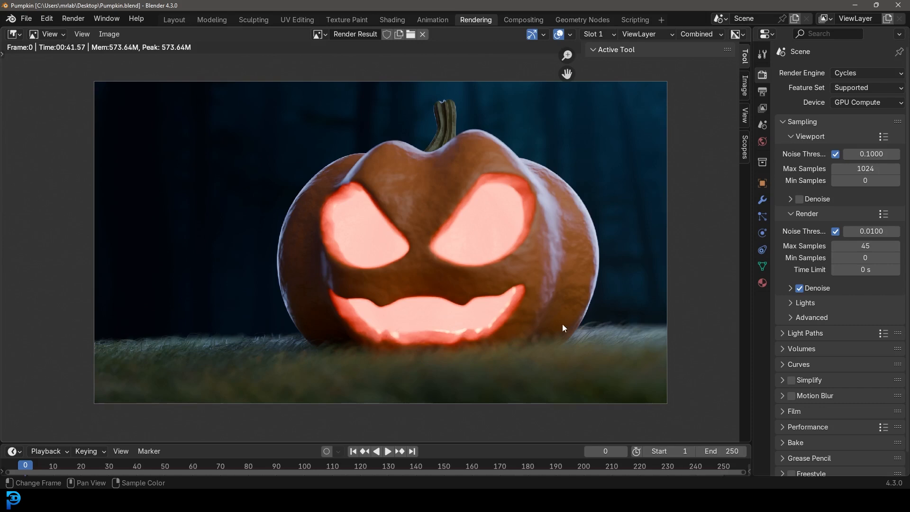
scroll(564, 326, up, 1)
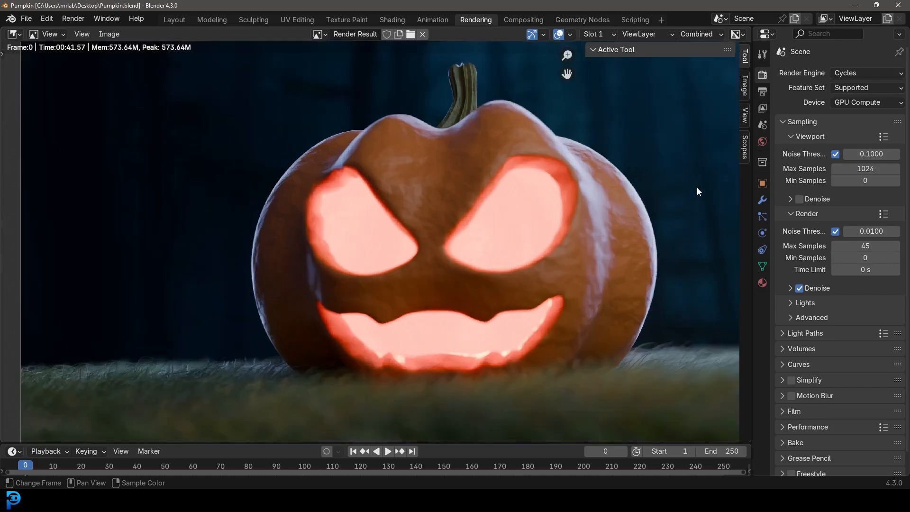
scroll(590, 130, down, 2)
scroll(543, 189, up, 1)
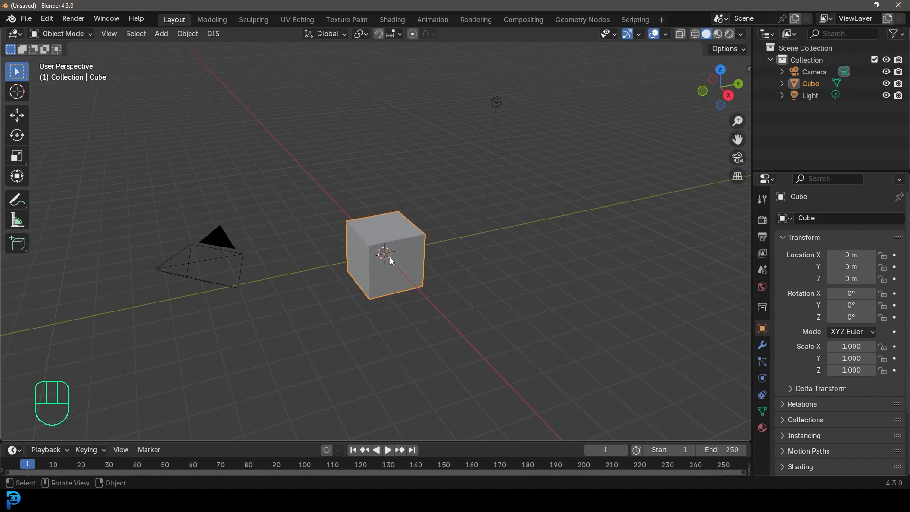
Delete all the default scene objects and add a UV sphere in their place.
drag(116, 358, 569, 87)
key(Delete)
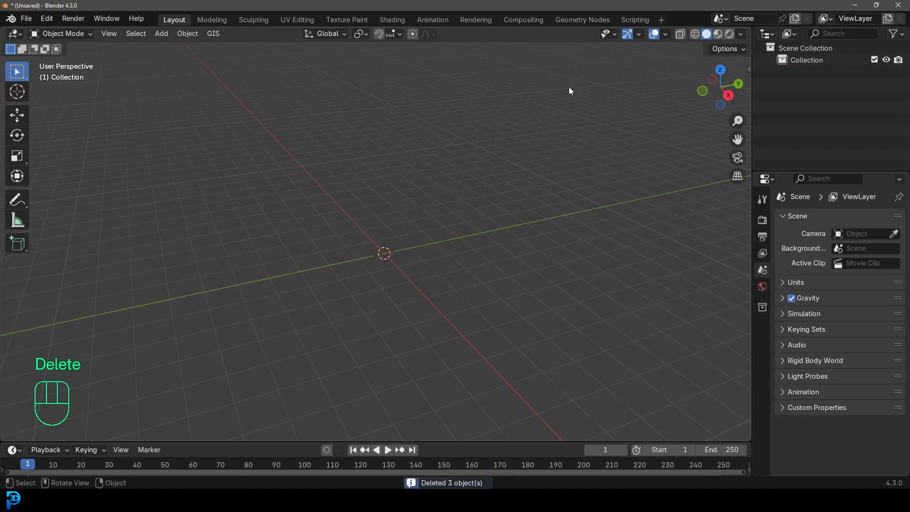
key(shift+a)
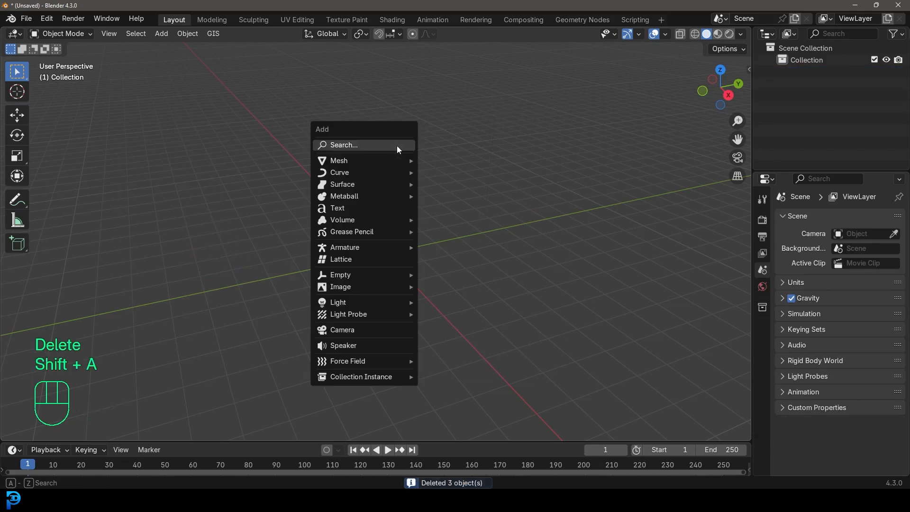
mouse_move(339, 160)
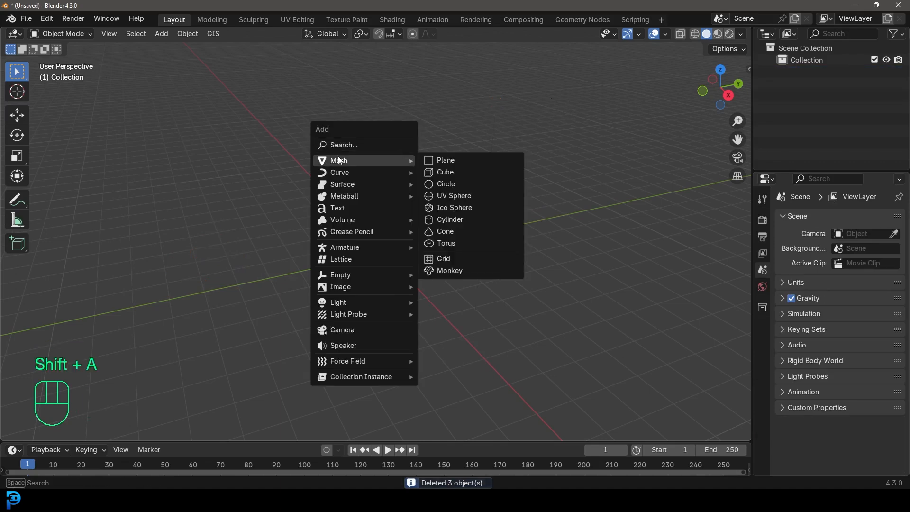
click(463, 196)
scroll(416, 267, up, 5)
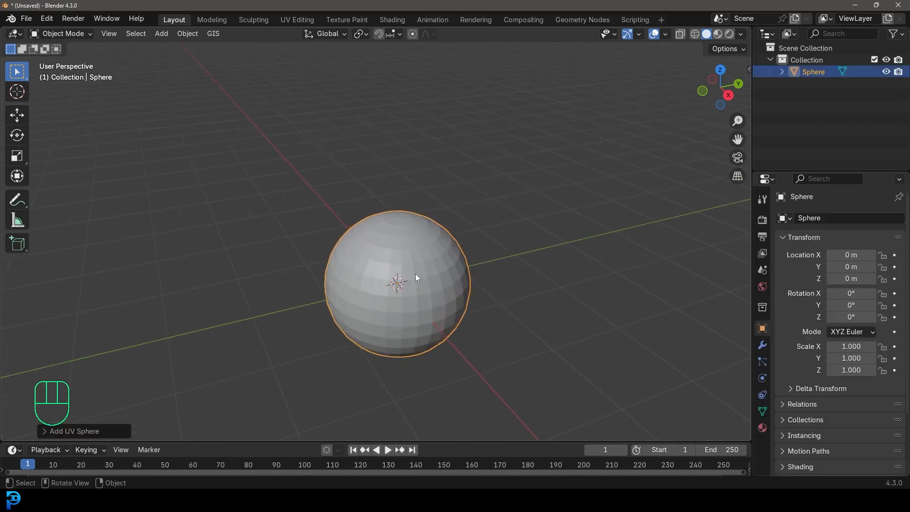
shift+middle_drag(408, 244, 403, 223)
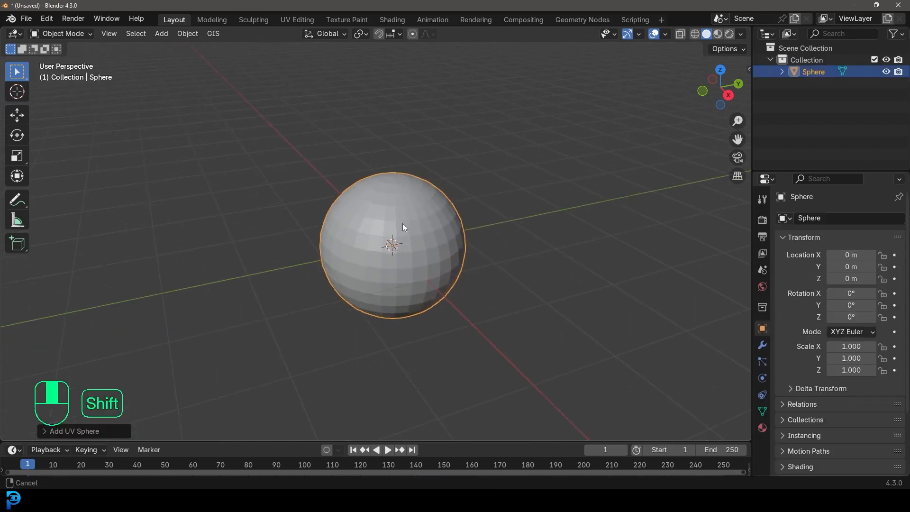
Put the sphere into Edit Mode with edge selection and deselect all of its geometry.
click(89, 35)
click(81, 57)
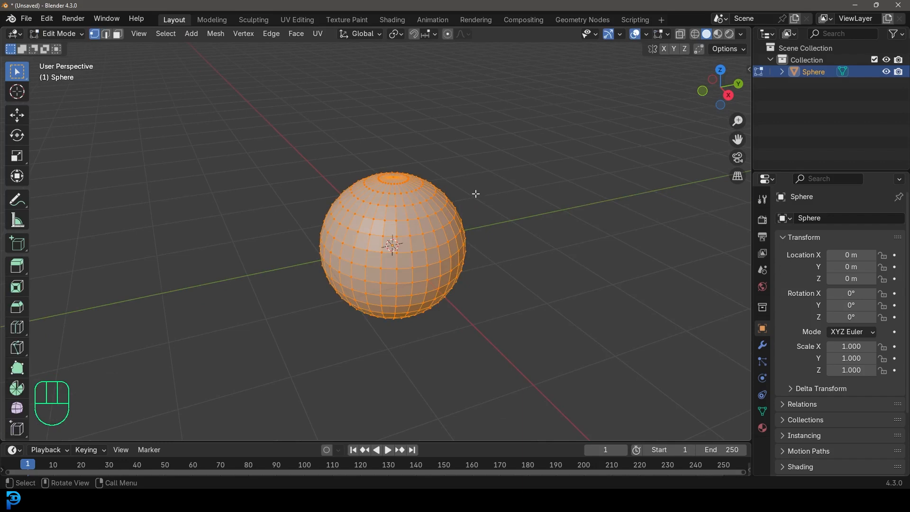
click(105, 34)
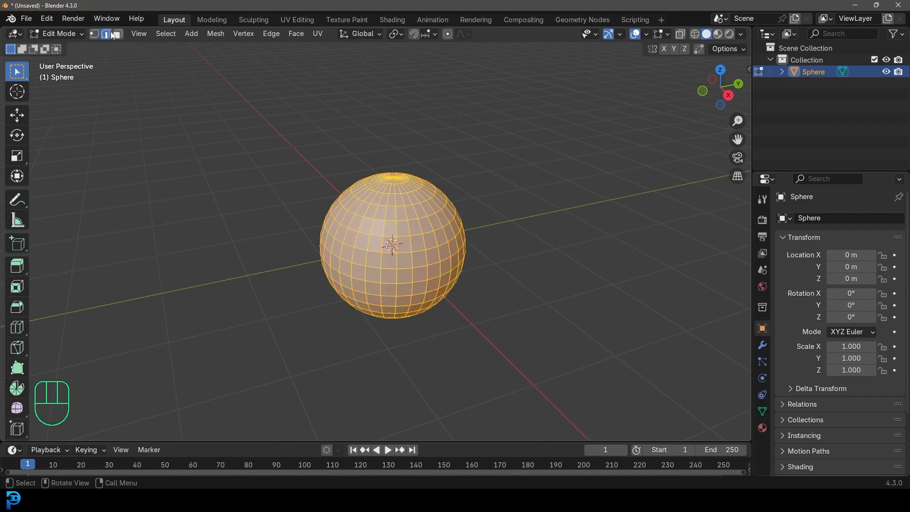
key(a)
key(alt+a)
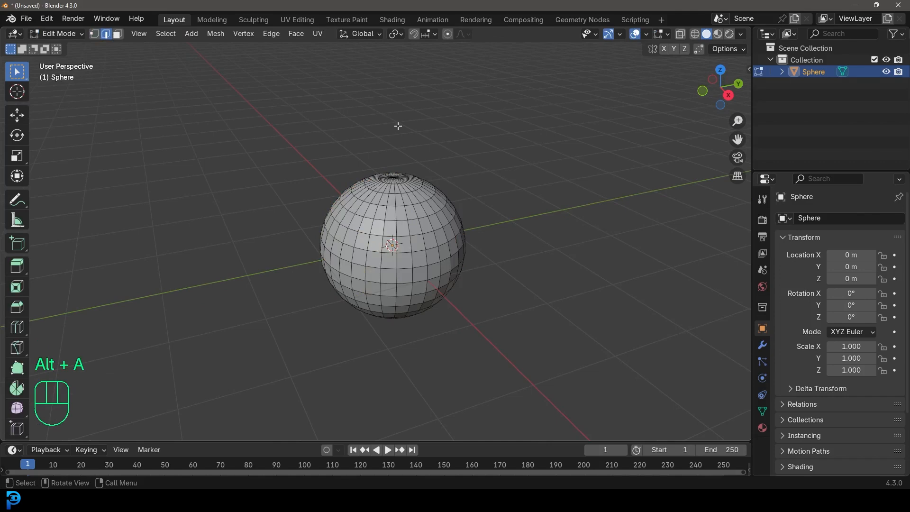
From the top view, select eight roughly evenly spaced vertical edge loops running out from the sphere's pole.
key(KP_7)
scroll(405, 145, up, 5)
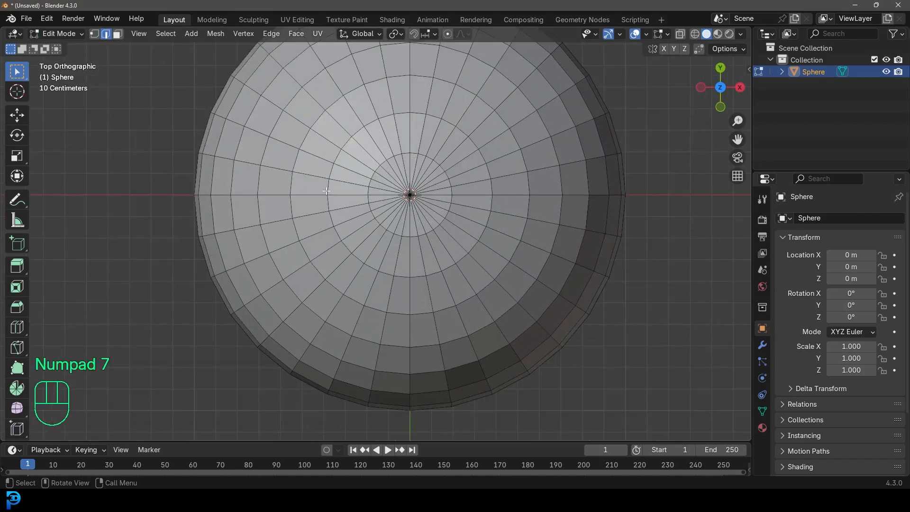
key(shift)
key(alt)
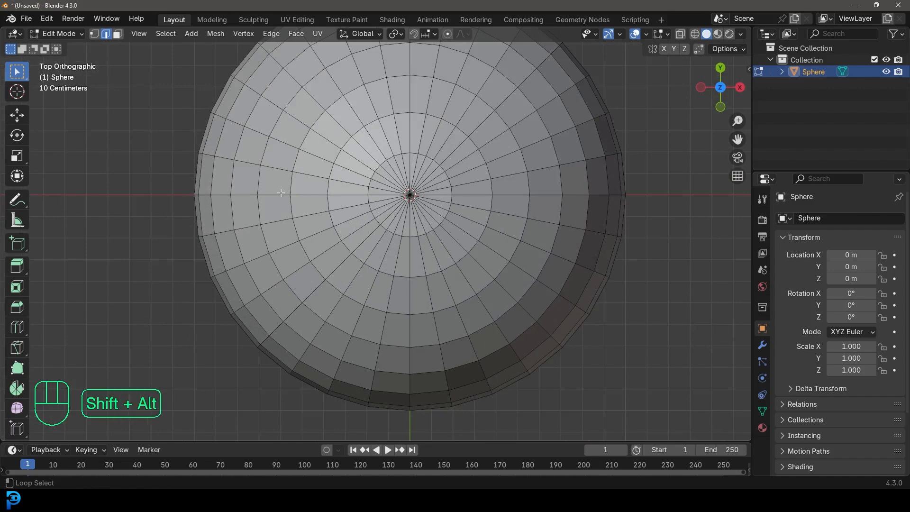
alt+shift+click(277, 194)
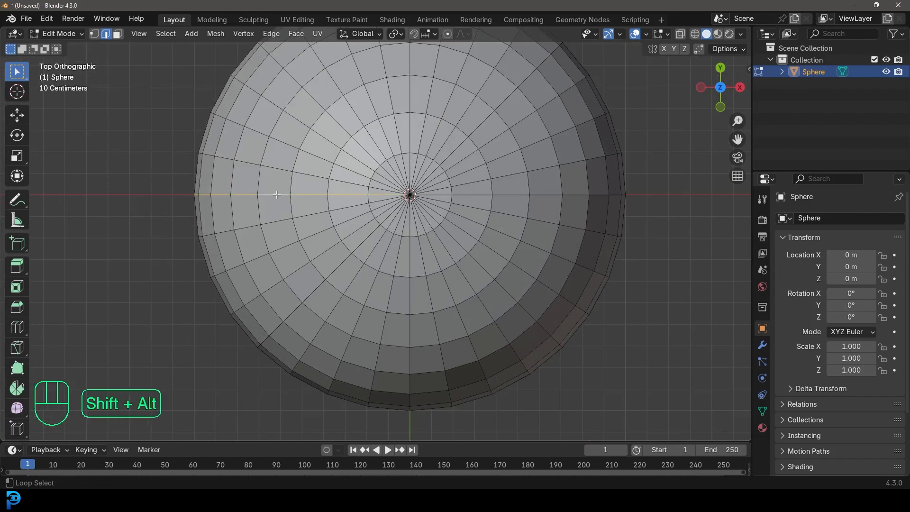
alt+shift+click(470, 194)
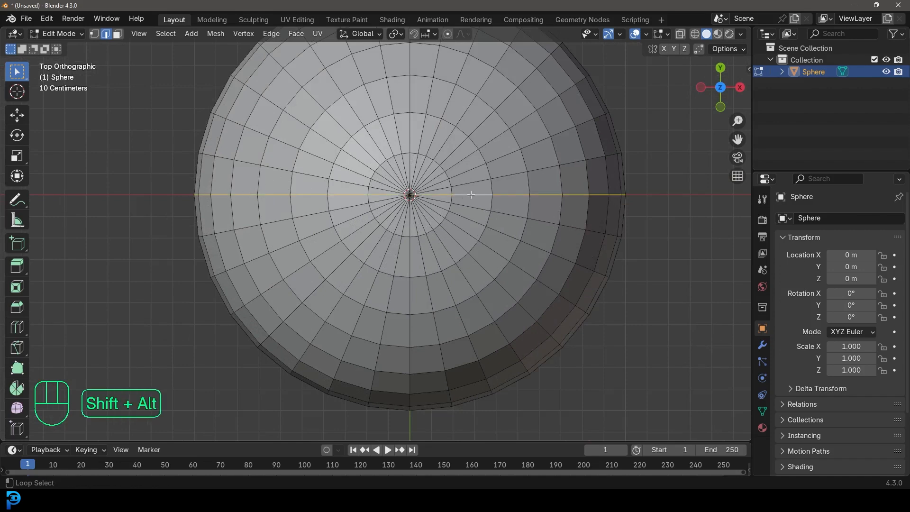
alt+shift+click(405, 89)
alt+shift+click(410, 261)
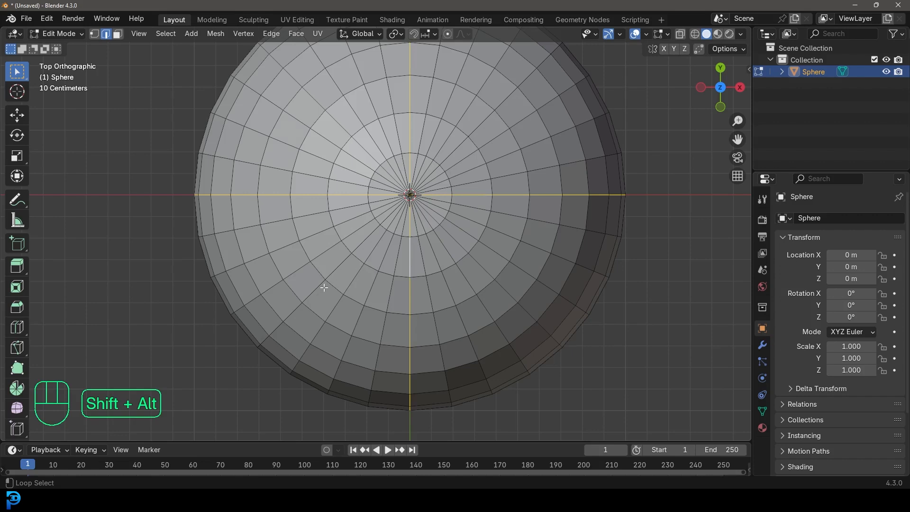
alt+shift+click(336, 266)
alt+shift+click(454, 151)
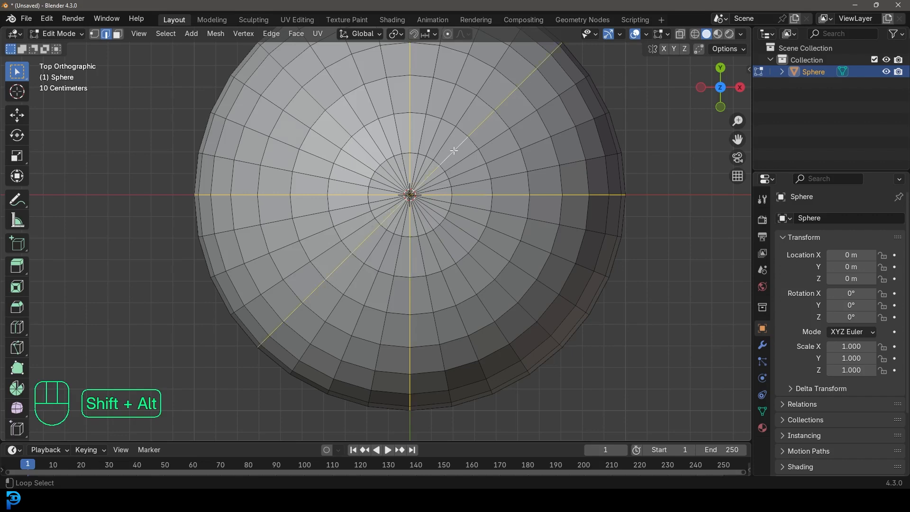
alt+shift+click(335, 123)
alt+shift+click(457, 228)
scroll(433, 216, down, 5)
middle_drag(426, 255, 520, 199)
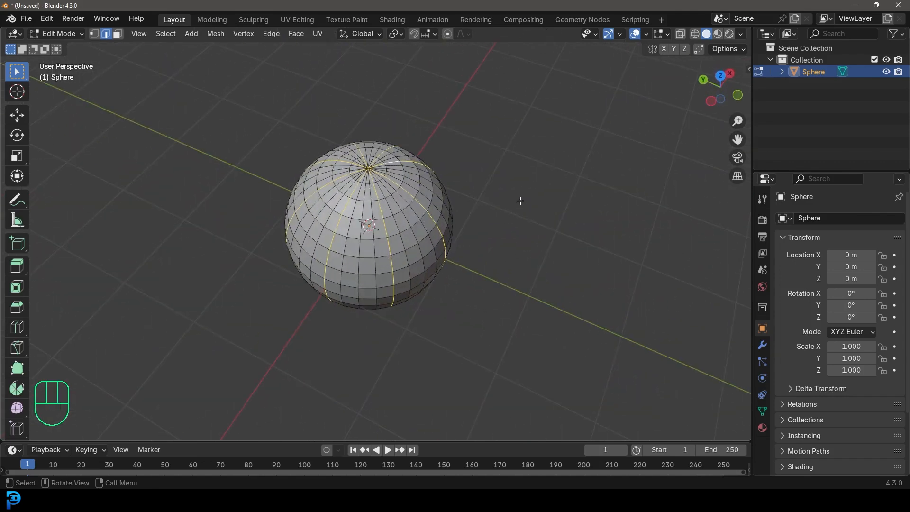
key(KP_7)
scroll(392, 71, up, 4)
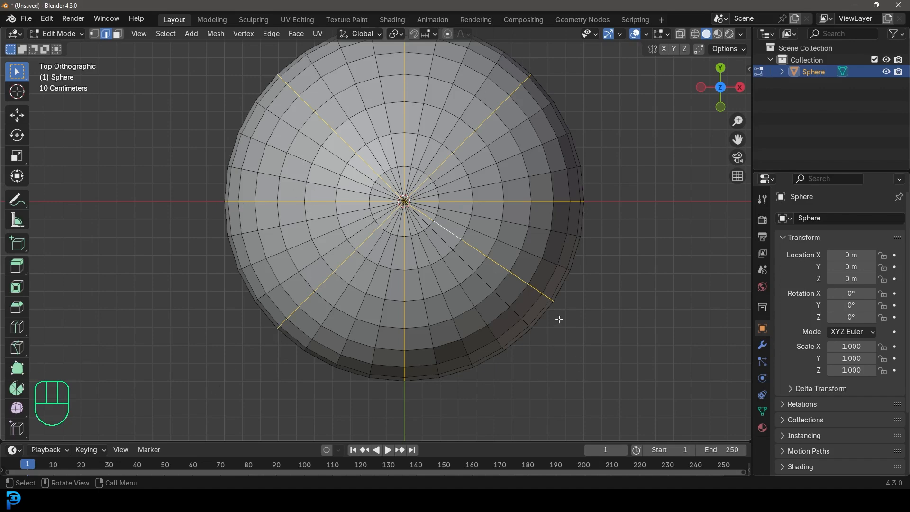
scroll(552, 312, down, 3)
middle_drag(499, 286, 487, 270)
scroll(487, 271, up, 1)
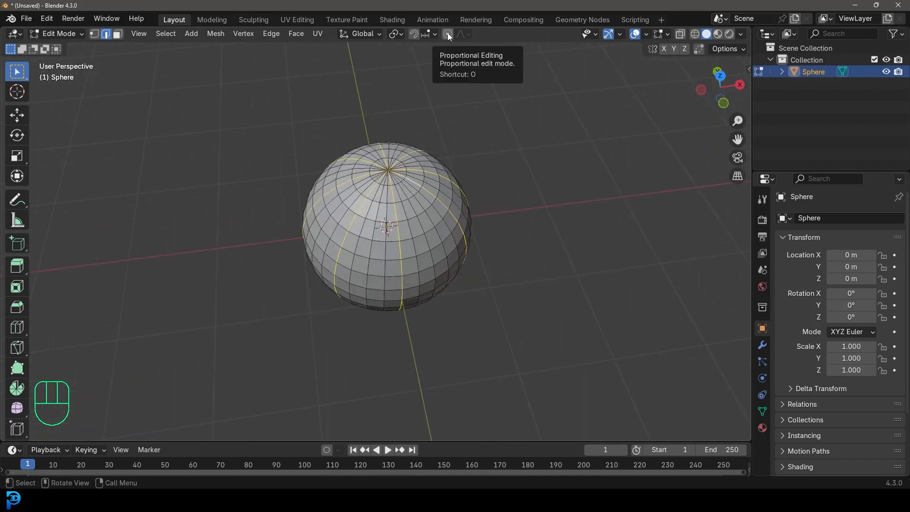
Turn on proportional editing and Shrink/Fatten the selected edge loops inward by about 0.235 m with smooth falloff to form pumpkin grooves.
click(447, 34)
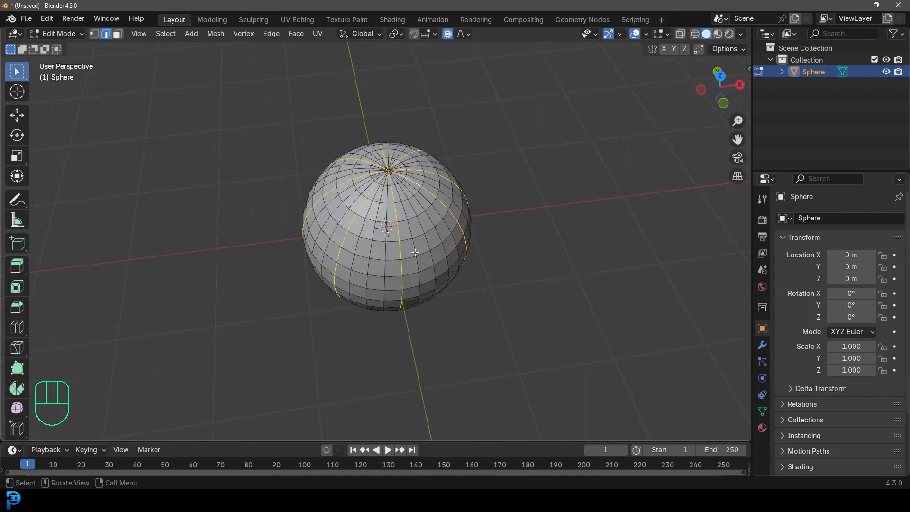
scroll(449, 309, up, 2)
middle_drag(449, 308, 474, 273)
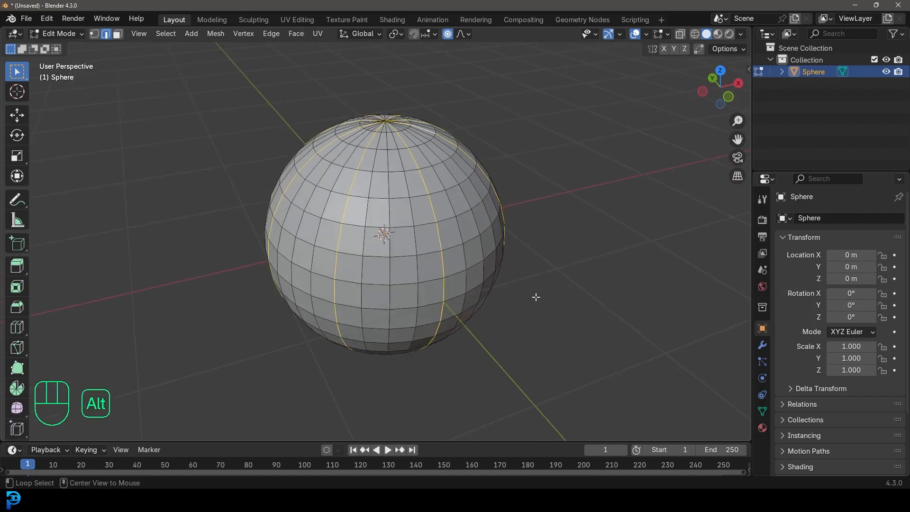
key(alt+s)
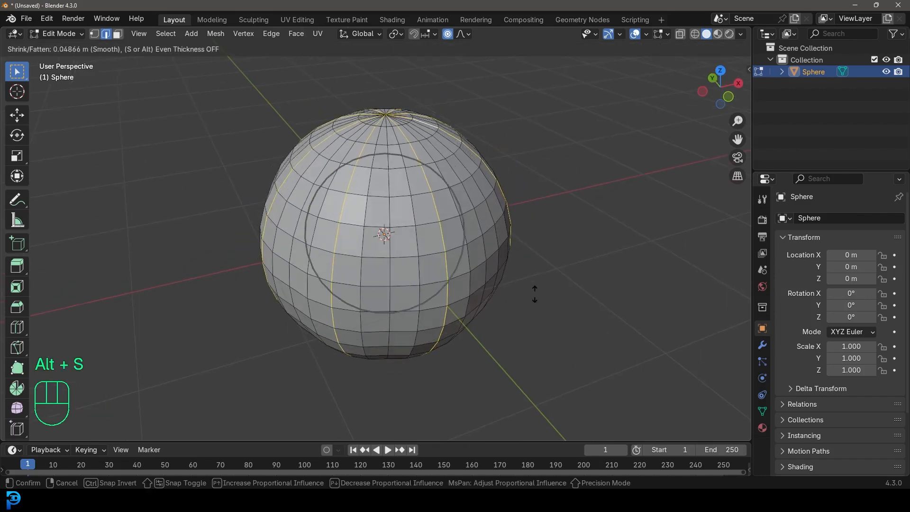
scroll(528, 287, up, 8)
scroll(535, 296, up, 4)
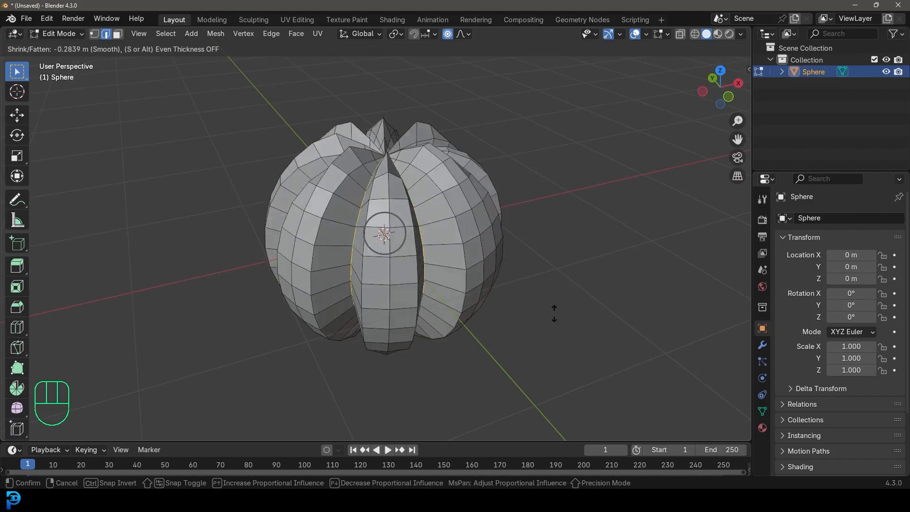
scroll(550, 310, down, 2)
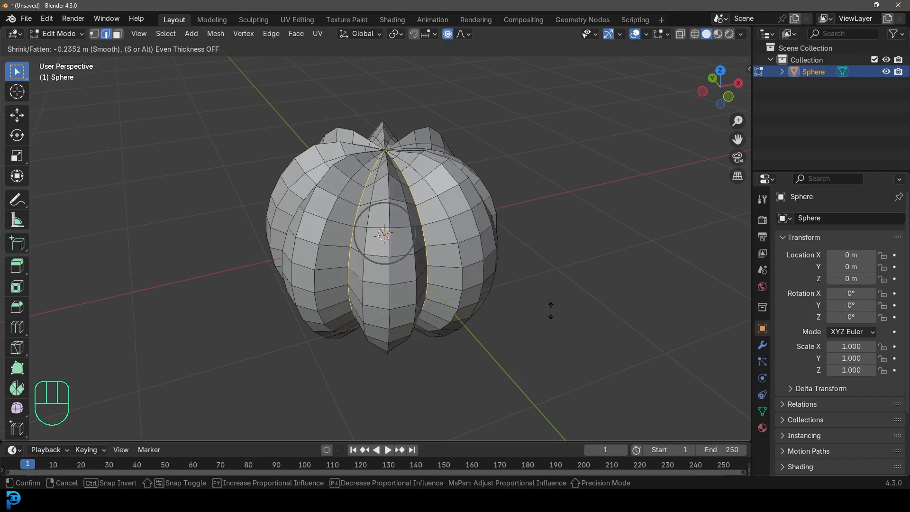
click(550, 310)
Scale the grooved edge loops along Z to about 0.87 with a proportional size of 0.75.
middle_drag(455, 310, 514, 300)
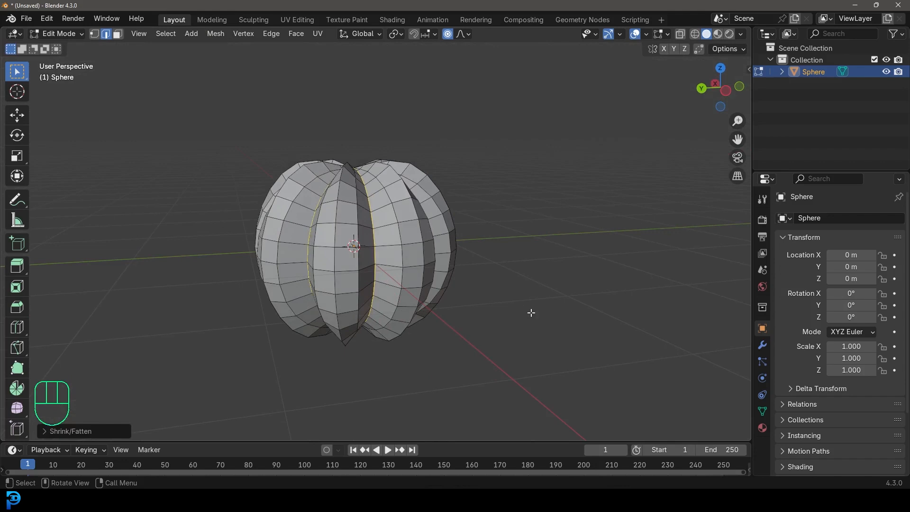
key(s)
key(z)
scroll(519, 305, down, 9)
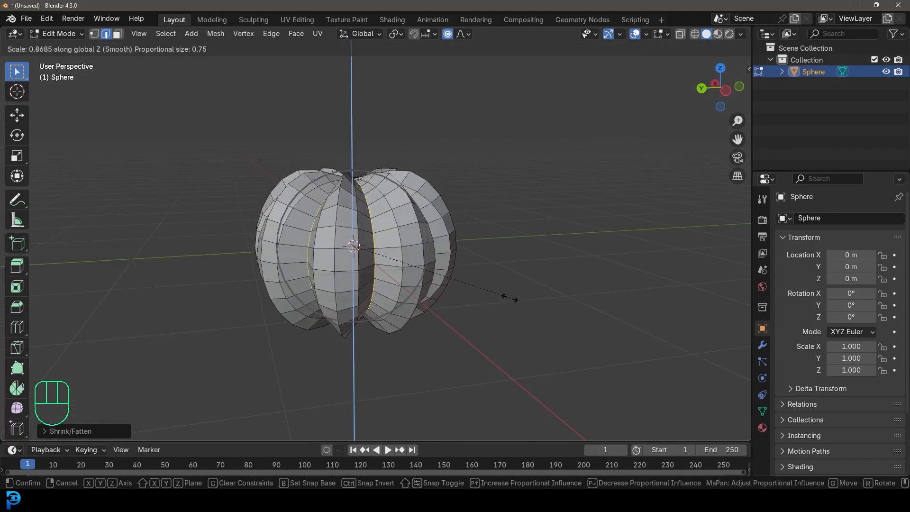
click(507, 299)
With proportional editing off and vertex selection active, delete the pumpkin's top centre vertex together with its surrounding ring of vertices.
middle_drag(508, 298, 255, 141)
scroll(436, 288, up, 3)
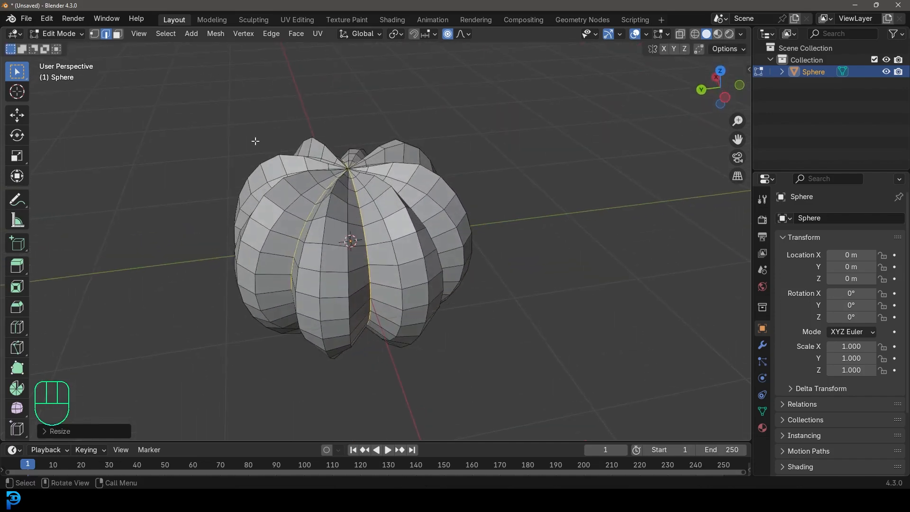
click(95, 33)
click(448, 34)
middle_drag(303, 163, 406, 270)
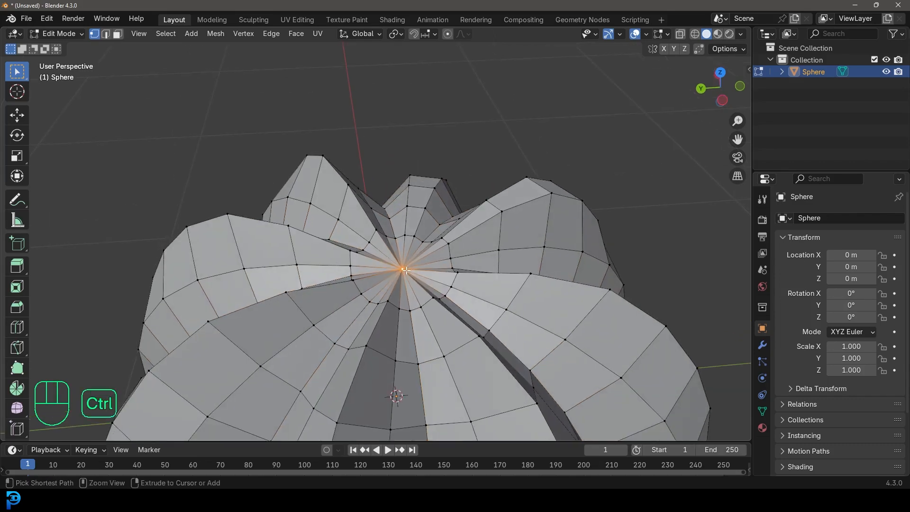
key(ctrl+KP_Add)
key(x)
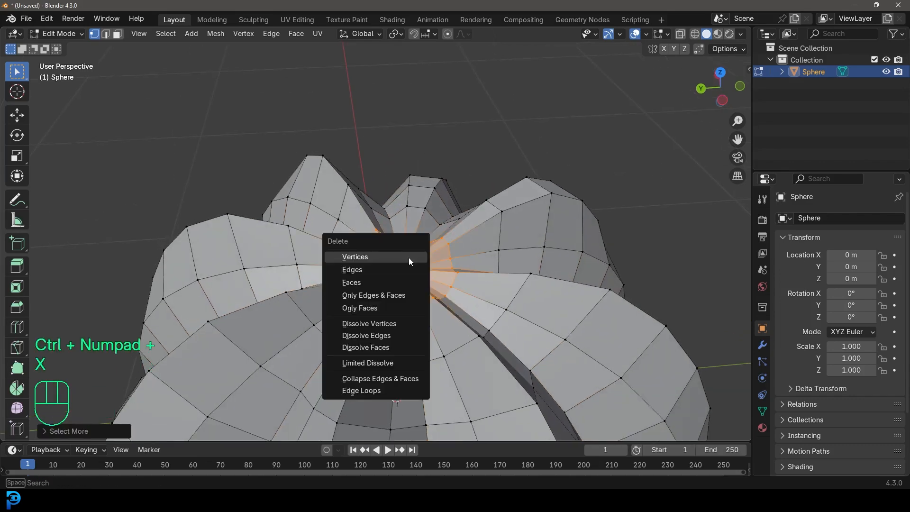
click(343, 258)
Extrude the edge loop around the top hole and scale it inward to about 0.69.
middle_drag(356, 282, 463, 245)
alt+shift+click(394, 193)
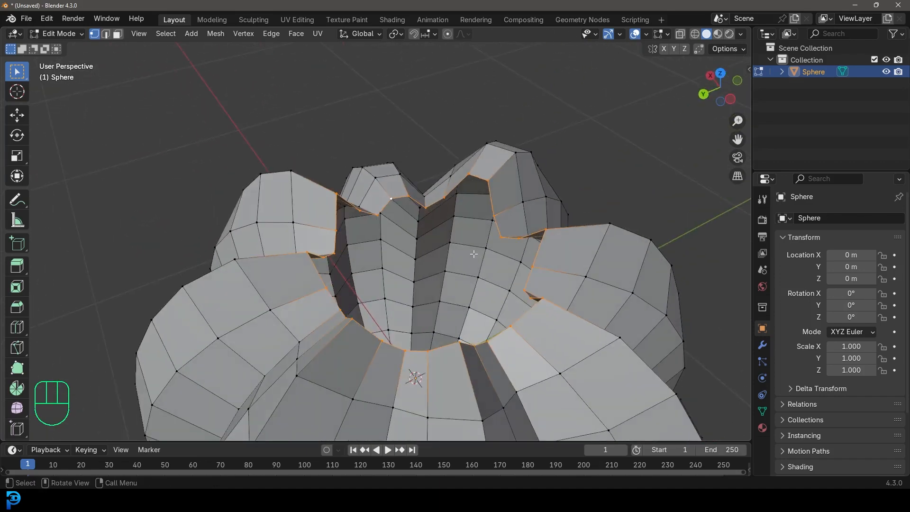
key(e)
key(s)
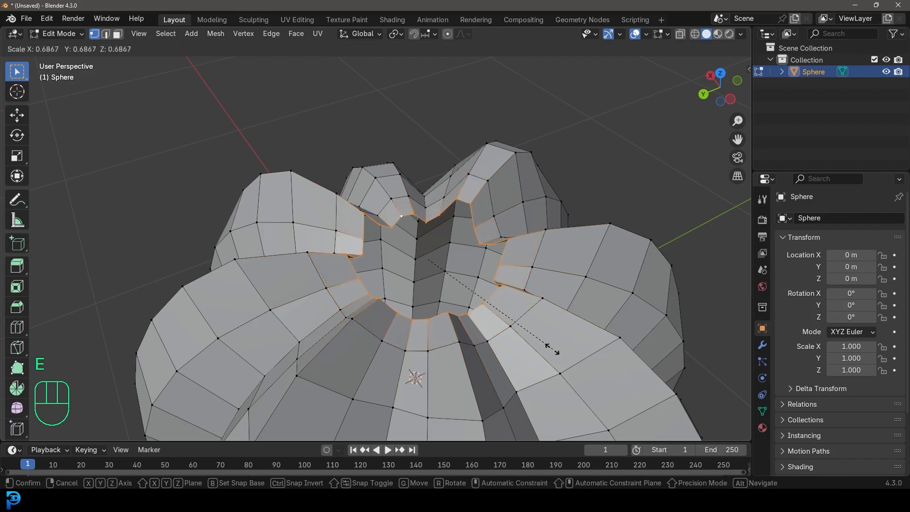
click(552, 349)
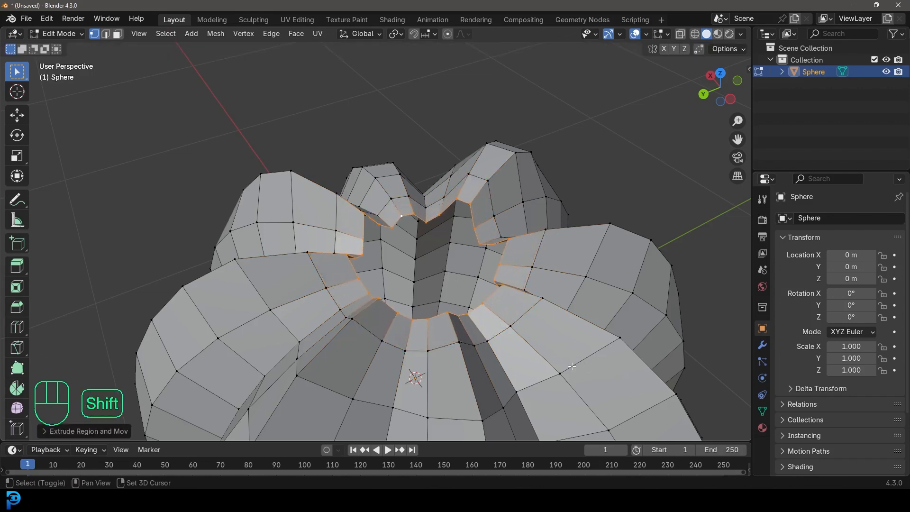
Round the top hole's edge loop with To Sphere at factor 1 and flatten it along Z to about 0.34.
key(shift+alt+s)
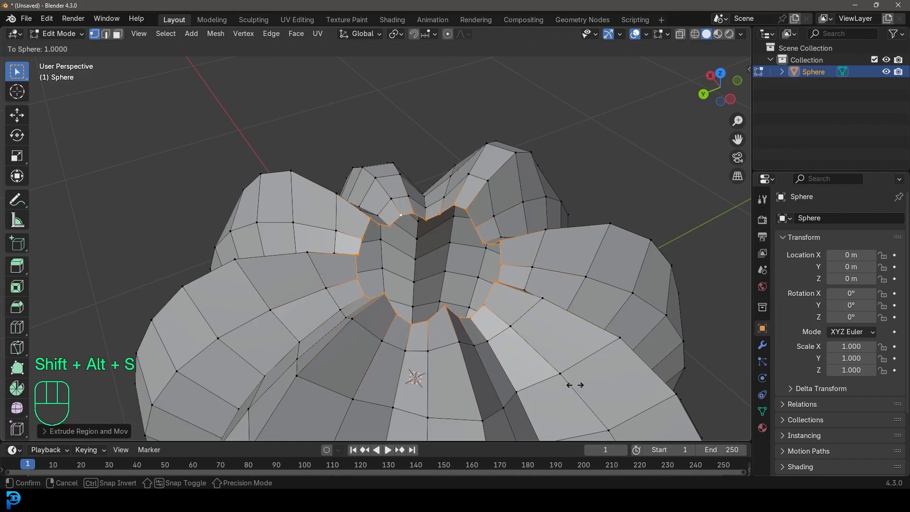
click(571, 375)
middle_drag(639, 307, 609, 299)
key(s)
key(z)
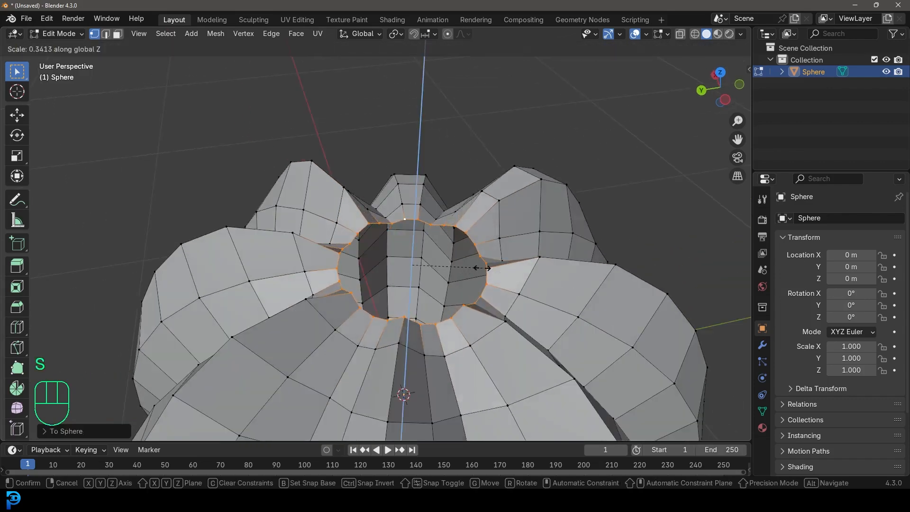
click(482, 267)
middle_drag(481, 268, 493, 332)
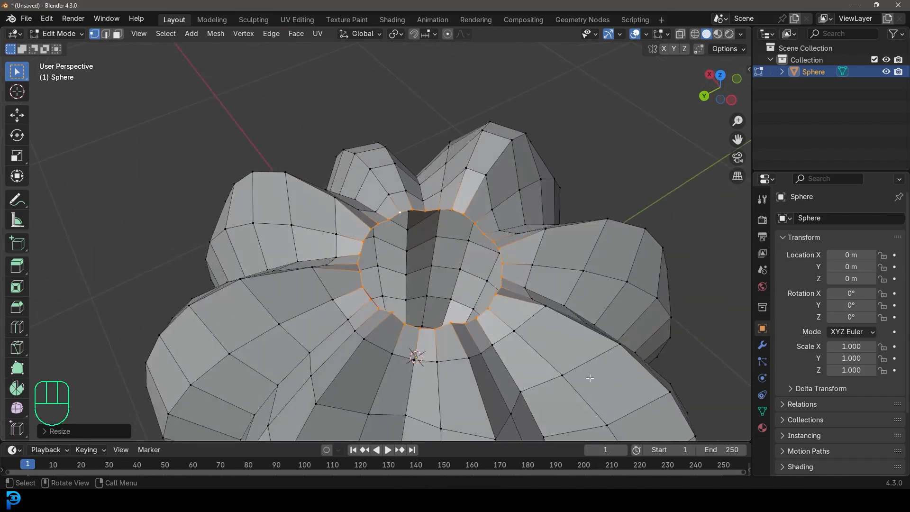
Extrude the top hole's edge loop inward to about half its size and lower it about 0.07 m along Z.
key(e)
key(s)
click(510, 329)
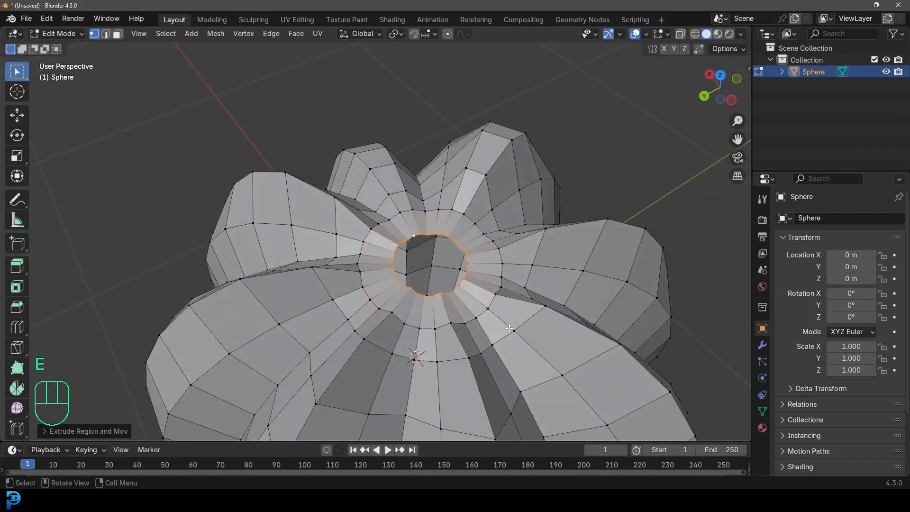
middle_drag(463, 341, 451, 317)
key(g)
key(z)
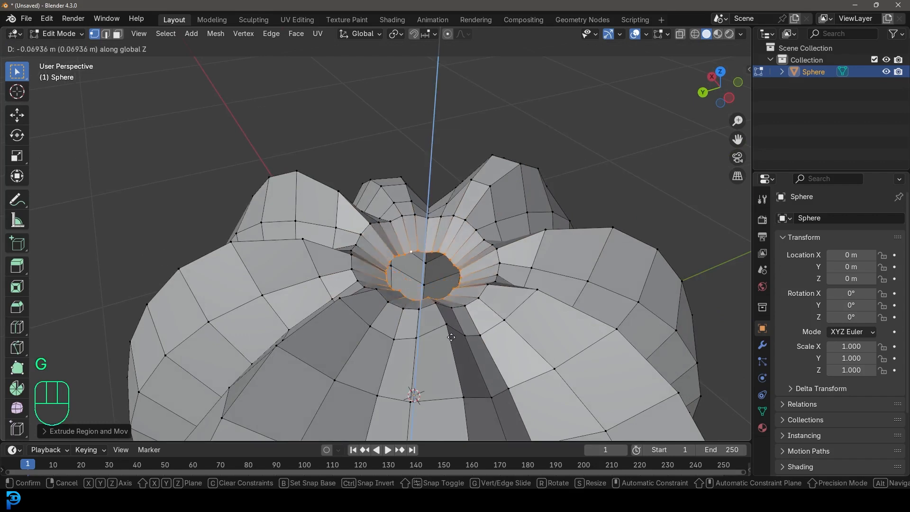
click(451, 336)
Extrude the top hole's inner loop again, scaling it inward to about a third, and lower it slightly along Z.
key(e)
key(s)
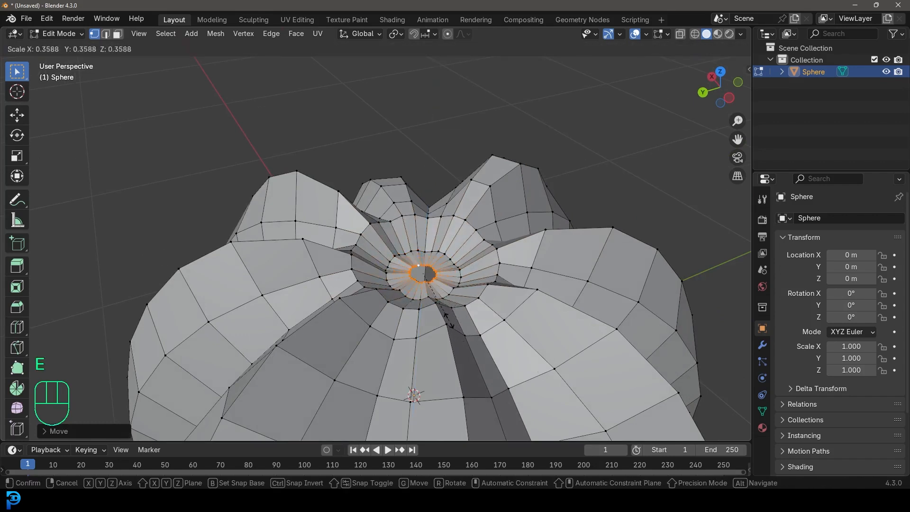
click(443, 315)
key(g)
key(z)
click(446, 326)
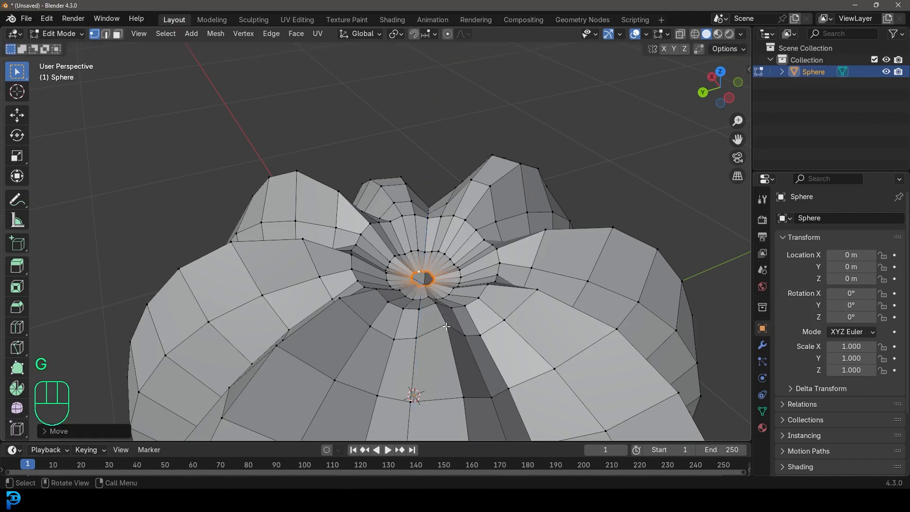
Select the pumpkin's bottom centre vertex with its surrounding ring and flatten them along Z using smooth proportional editing.
middle_drag(454, 342, 414, 262)
scroll(421, 247, down, 4)
middle_drag(381, 325, 399, 230)
shift+middle_drag(417, 394, 409, 255)
scroll(398, 241, up, 2)
click(405, 231)
scroll(405, 231, down, 3)
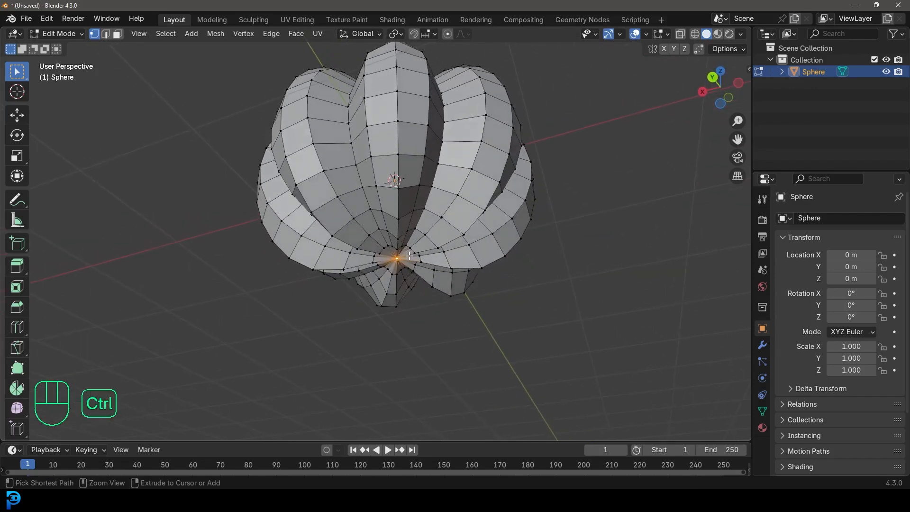
key(ctrl+KP_Add)
scroll(409, 255, up, 2)
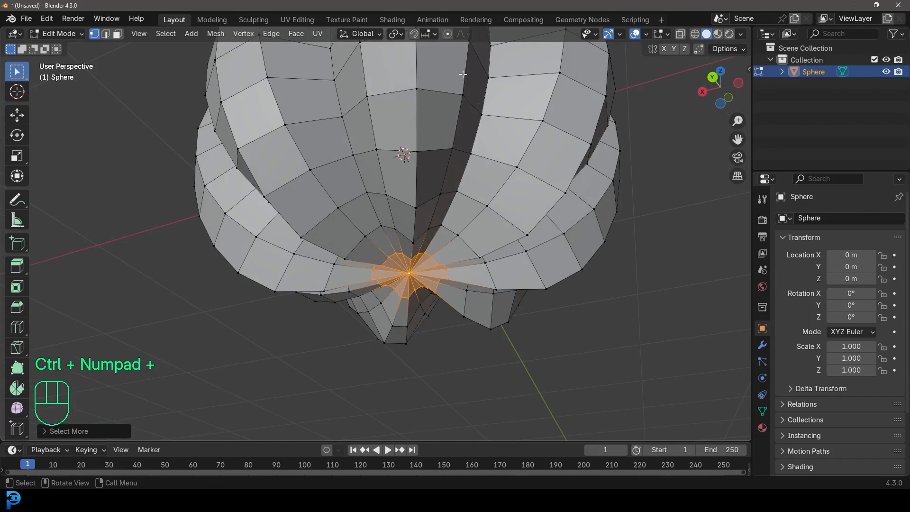
click(447, 34)
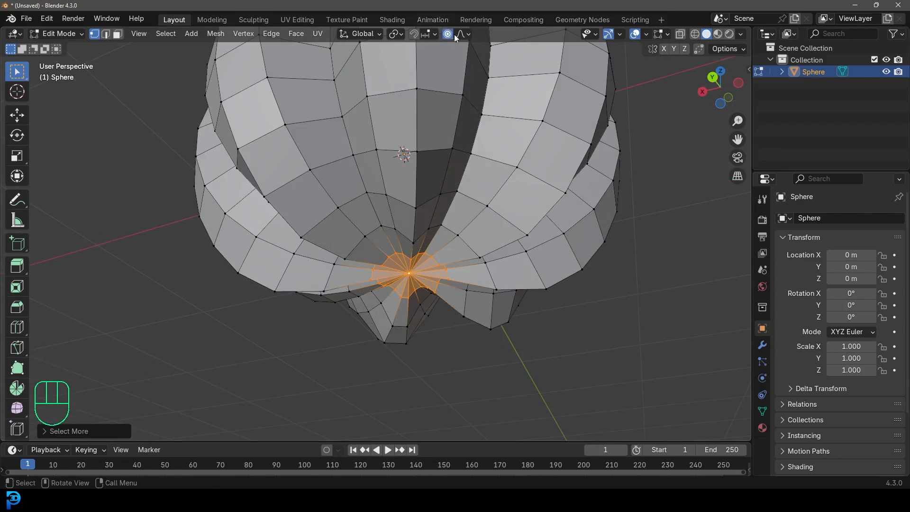
middle_drag(451, 242, 454, 319)
key(s)
key(z)
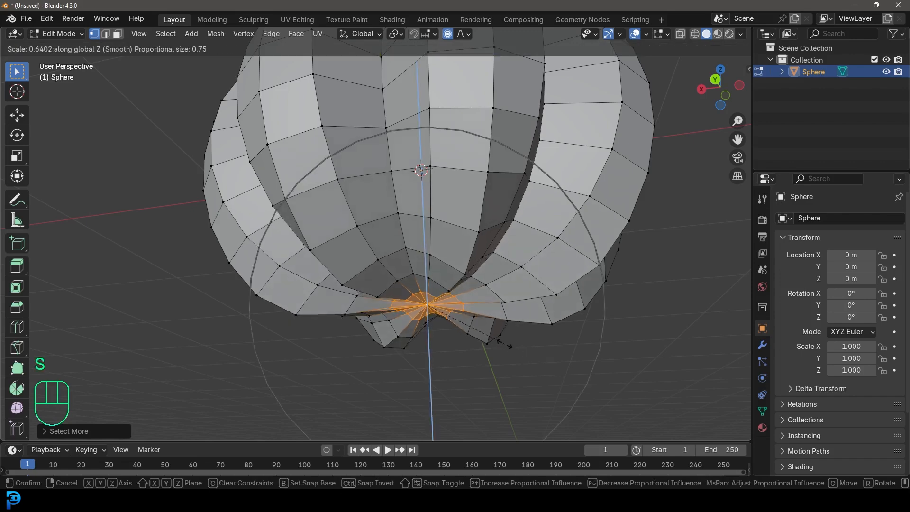
scroll(450, 317, up, 1)
click(443, 313)
With proportional editing off, select the whole pumpkin mesh and soften it with the Smooth tool.
scroll(431, 304, down, 6)
middle_drag(421, 289, 440, 314)
key(KP_1)
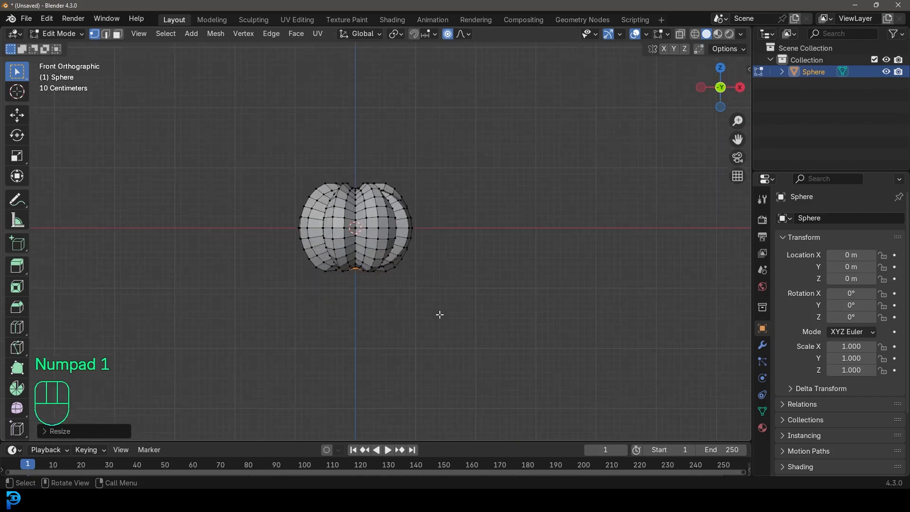
scroll(427, 306, up, 2)
key(a)
click(447, 34)
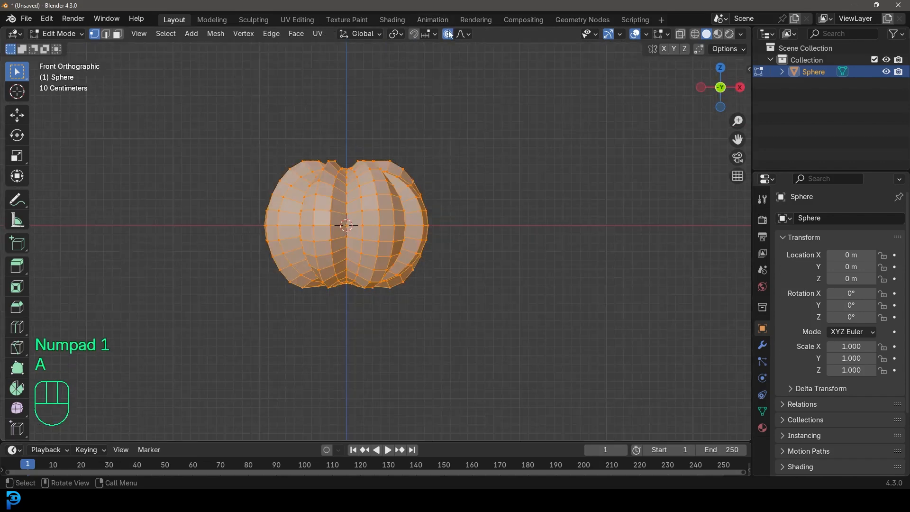
shift+middle_drag(276, 230, 345, 224)
scroll(344, 224, up, 2)
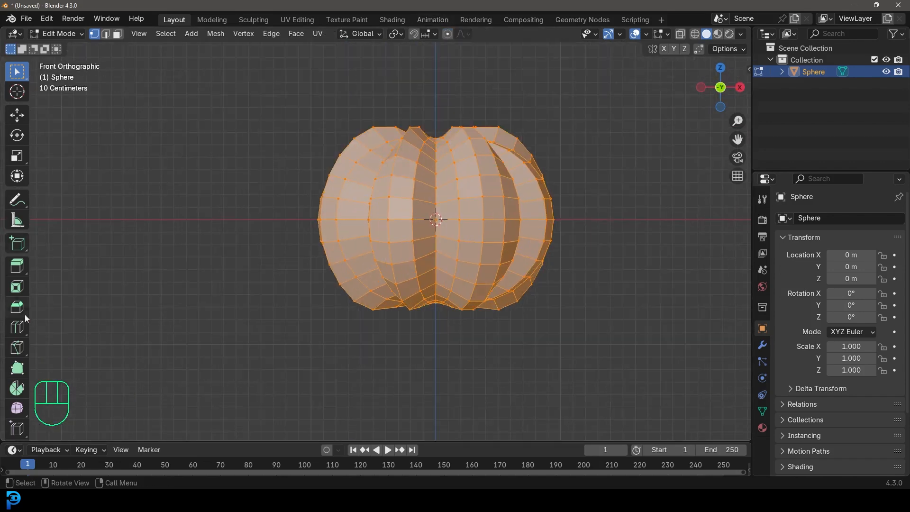
scroll(22, 364, down, 1)
click(18, 386)
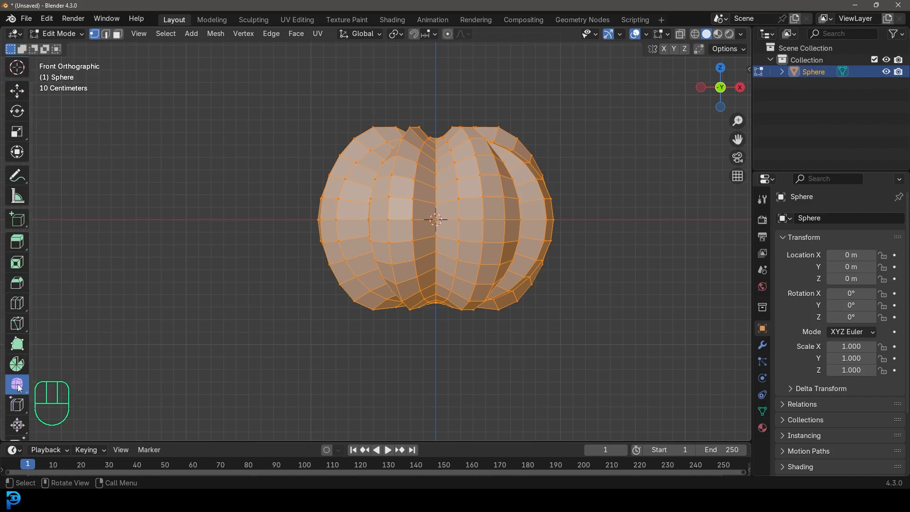
drag(442, 146, 521, 110)
mouse_move(428, 199)
middle_down()
mouse_move(430, 183)
mouse_move(426, 196)
middle_up()
Return to Object Mode and add a Subdivision Surface modifier to the pumpkin.
key(Tab)
middle_drag(487, 167, 477, 186)
click(761, 345)
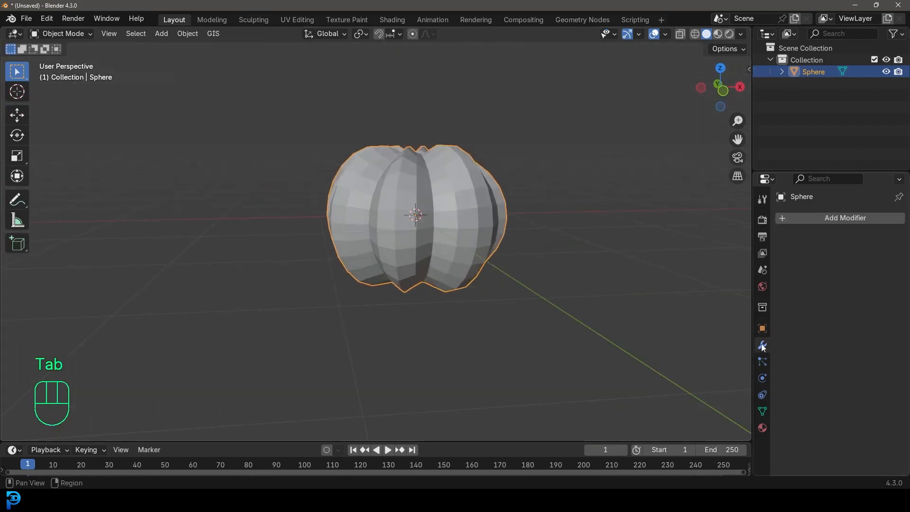
click(848, 217)
click(793, 217)
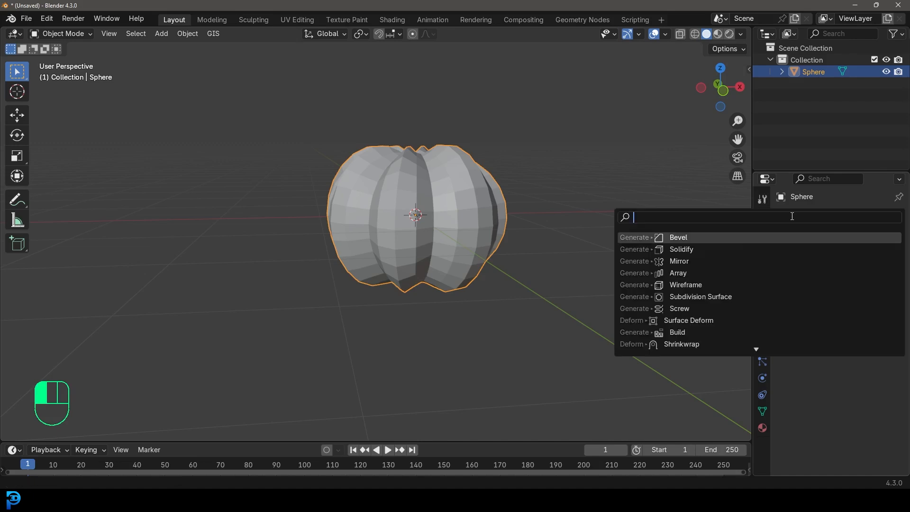
text(sub)
click(732, 236)
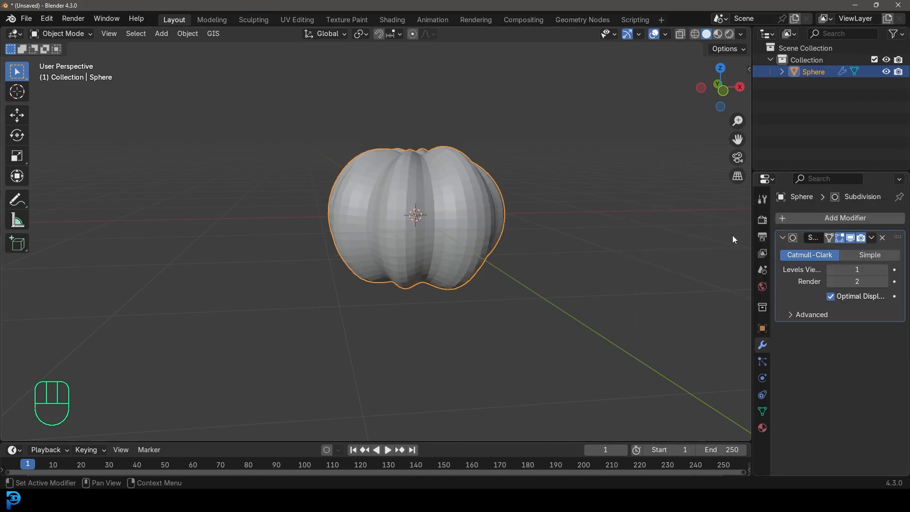
Apply the pumpkin's Subdivision Surface modifier at viewport level 1 and shade the pumpkin smooth.
click(884, 269)
middle_drag(330, 133, 502, 200)
click(832, 269)
click(871, 237)
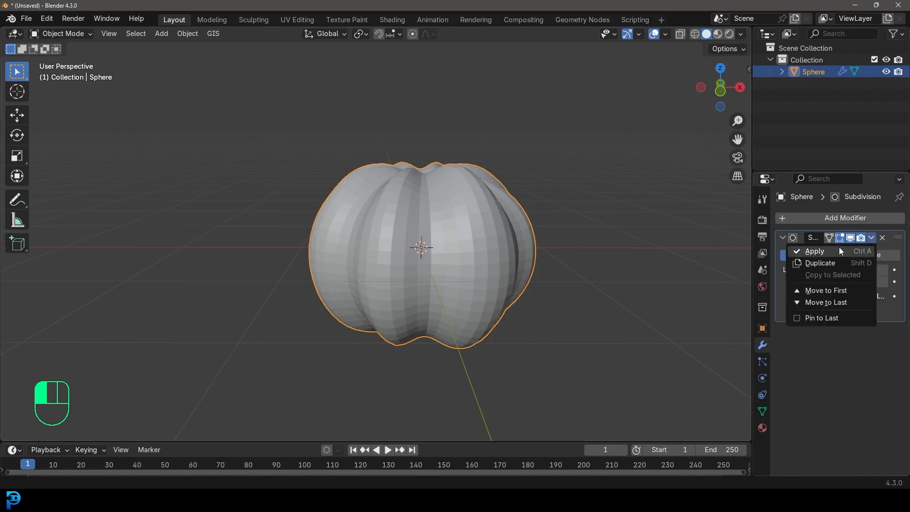
click(840, 249)
right_click(447, 194)
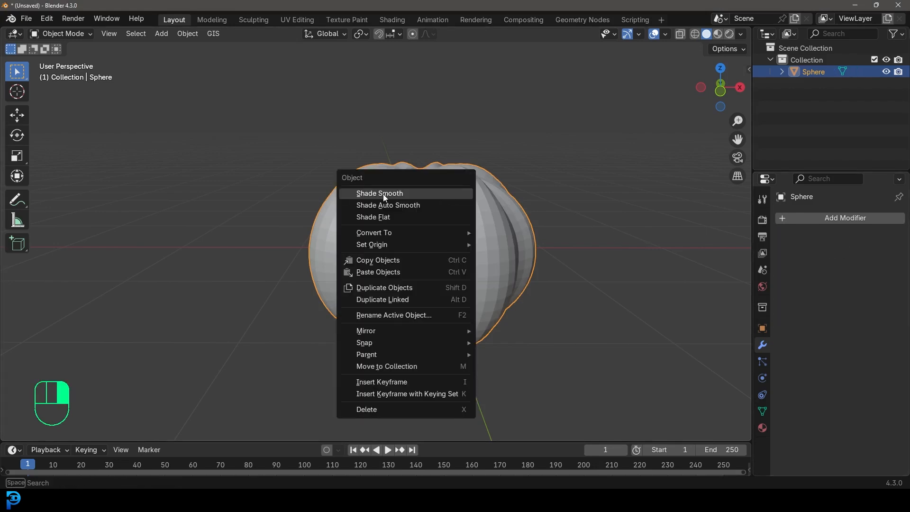
click(384, 195)
In front view, raise the pumpkin along Z until its base rests at ground level.
middle_drag(543, 247, 535, 173)
key(KP_1)
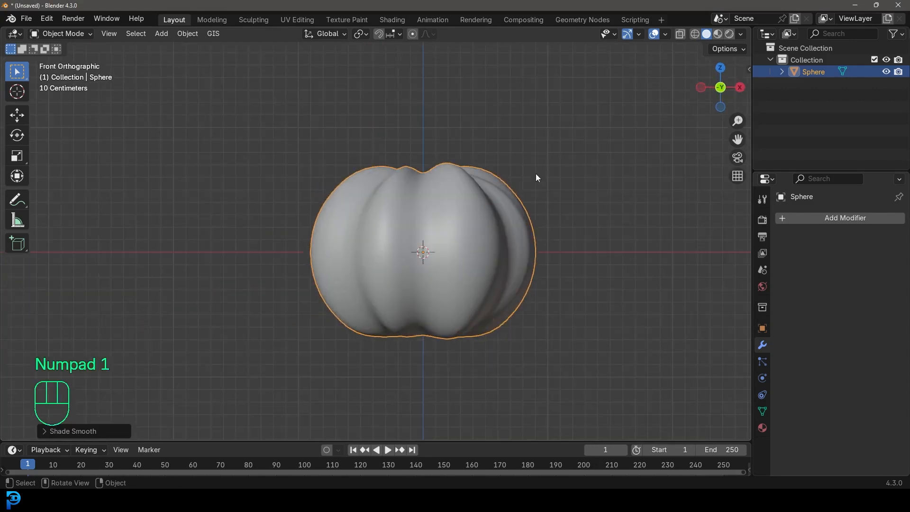
key(g)
key(z)
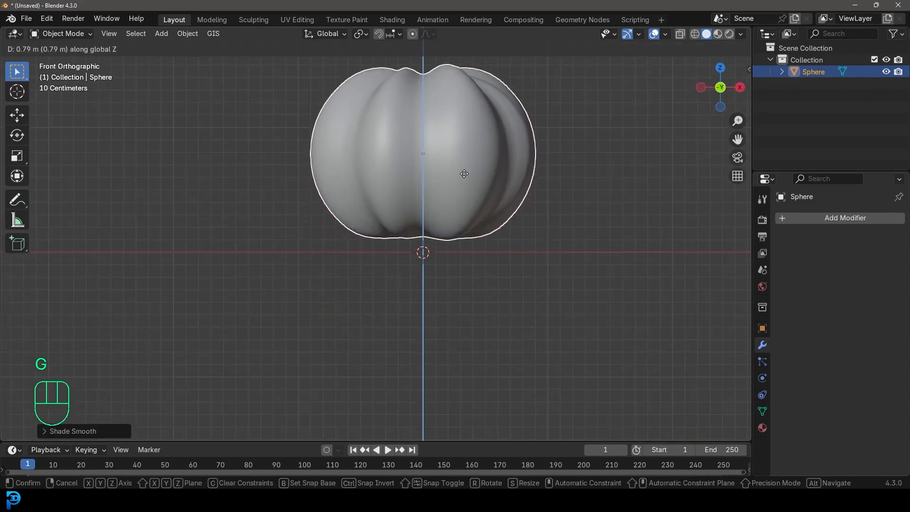
click(460, 187)
middle_drag(441, 194, 427, 208)
key(KP_1)
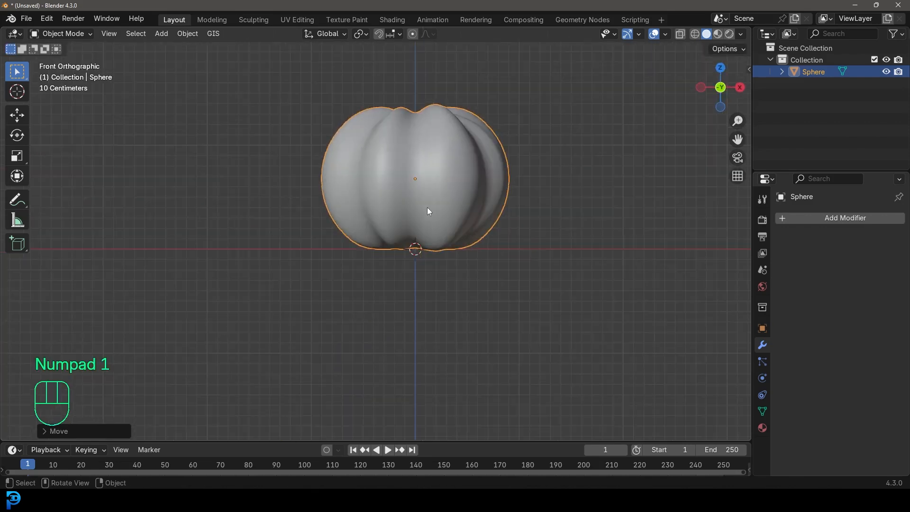
Add a mesh circle and rotate it 90° about the X axis so it faces the front view.
scroll(457, 129, up, 1)
scroll(477, 117, down, 1)
key(shift+a)
mouse_move(402, 141)
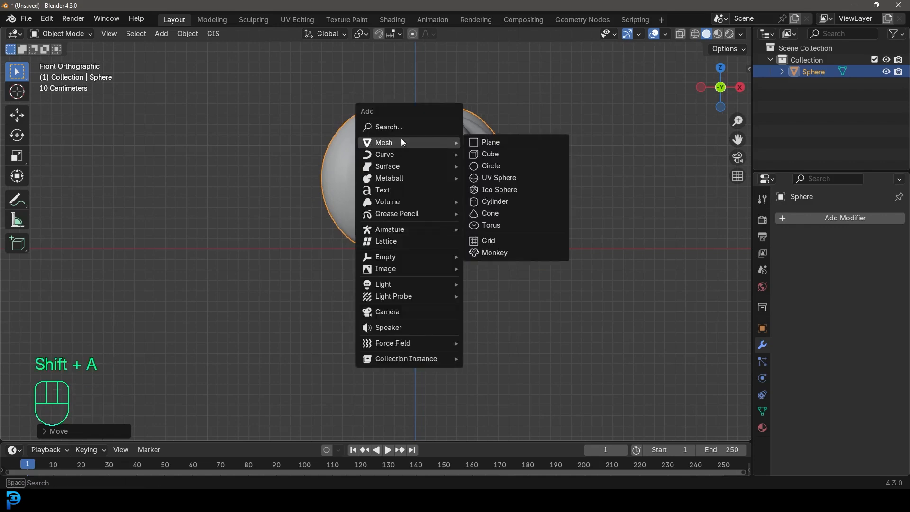
click(504, 167)
text(rx90)
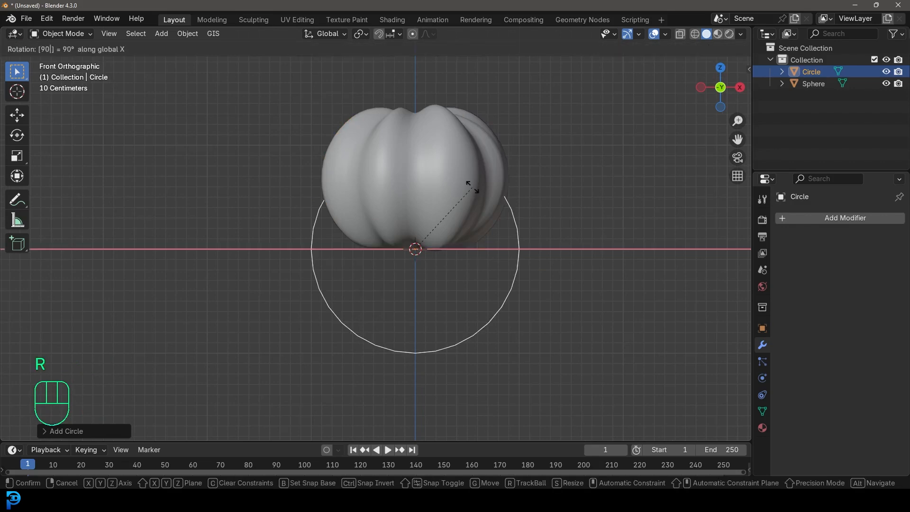
key(Return)
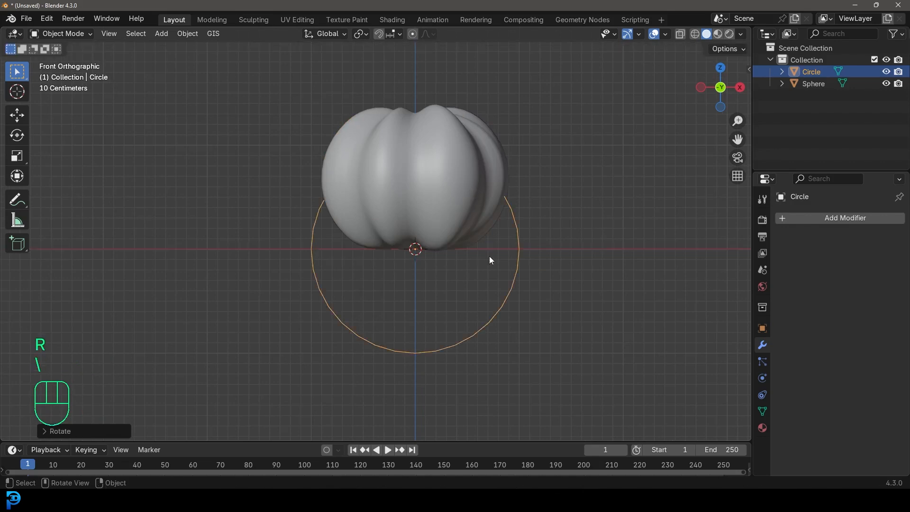
In Edit Mode, shrink the circle to a radius of about 0.28 m and move it into the empty space beside the pumpkin's +X side.
click(76, 34)
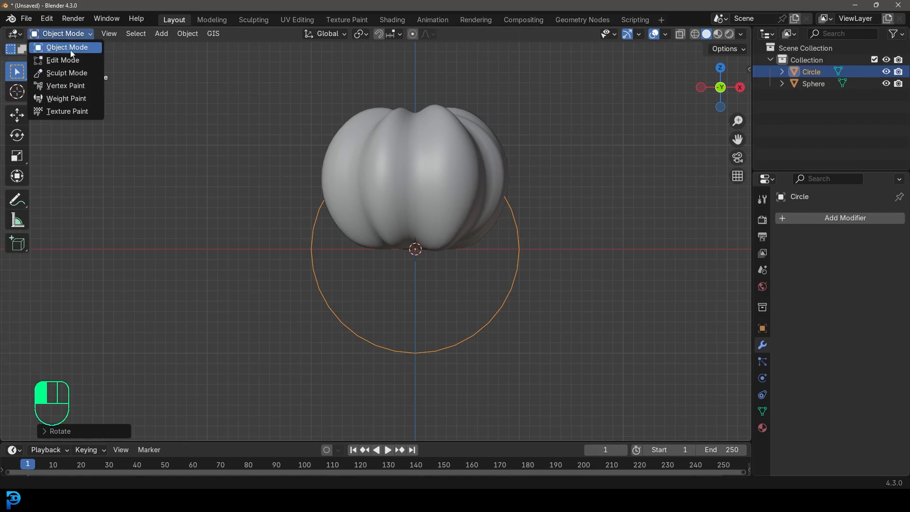
click(70, 57)
shift+middle_drag(378, 245, 323, 292)
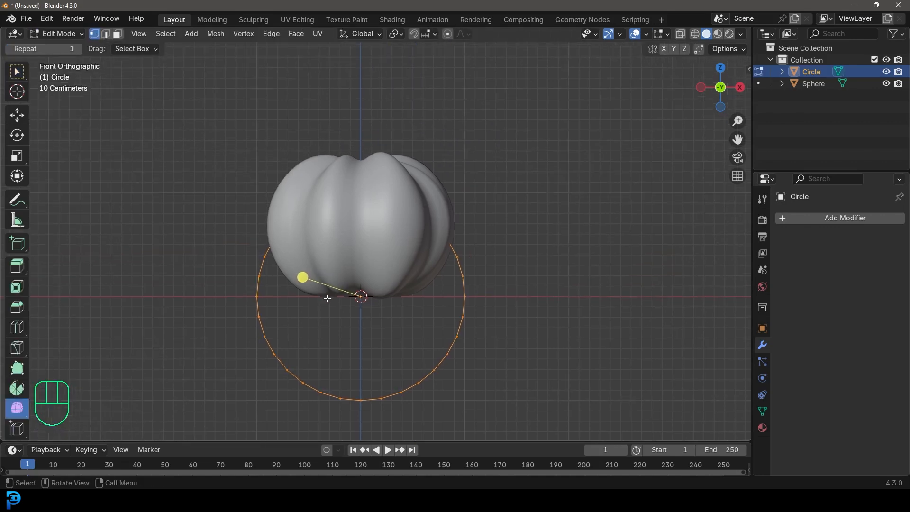
key(s)
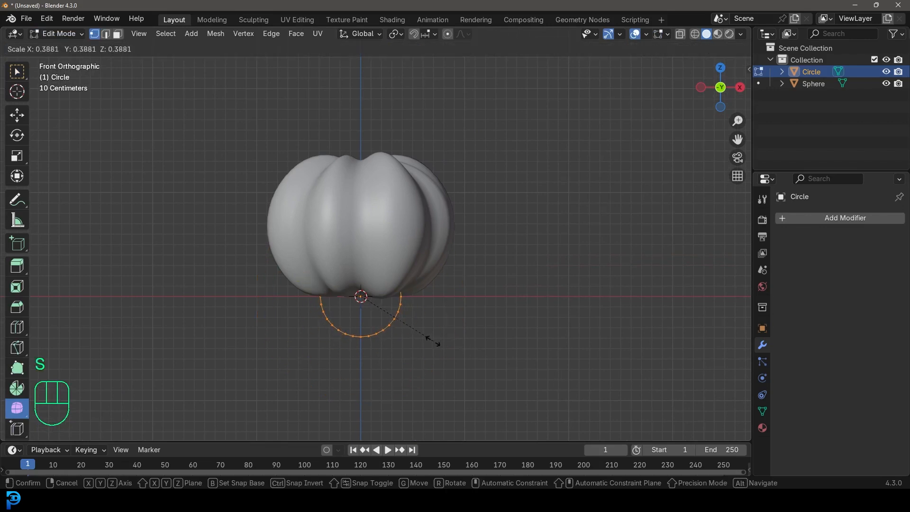
click(411, 329)
shift+middle_drag(345, 320, 319, 368)
scroll(319, 369, up, 1)
key(g)
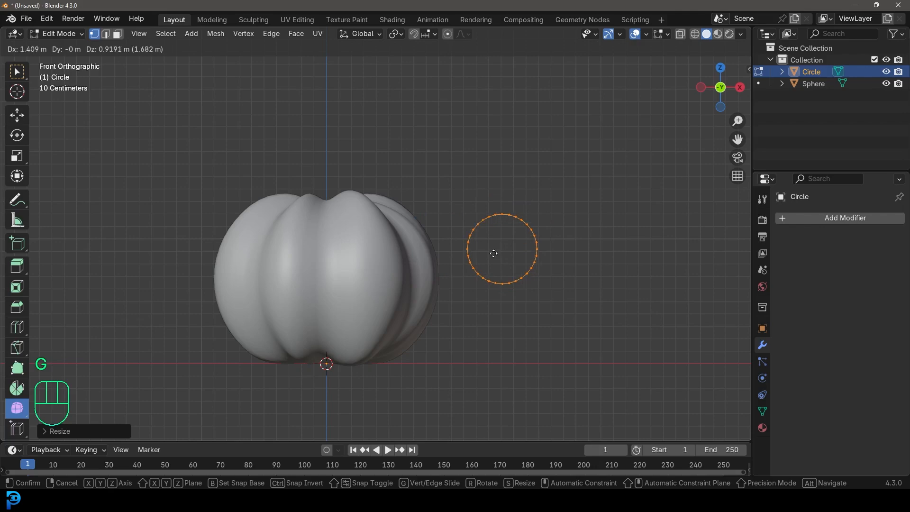
click(503, 247)
Delete the vertices along the circle's upper-left arc, leaving the open lower-right arc.
scroll(462, 266, up, 3)
shift+middle_drag(463, 265, 421, 256)
scroll(425, 260, up, 1)
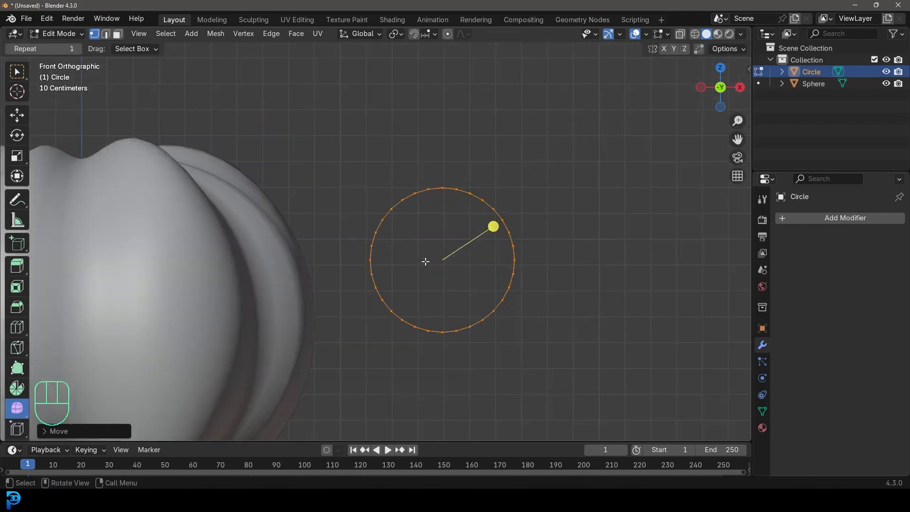
key(alt+a)
key(c)
mouse_move(456, 193)
mouse_down()
mouse_move(396, 215)
mouse_move(376, 258)
mouse_move(379, 295)
mouse_up()
right_click(380, 294)
scroll(408, 275, up, 3)
key(x)
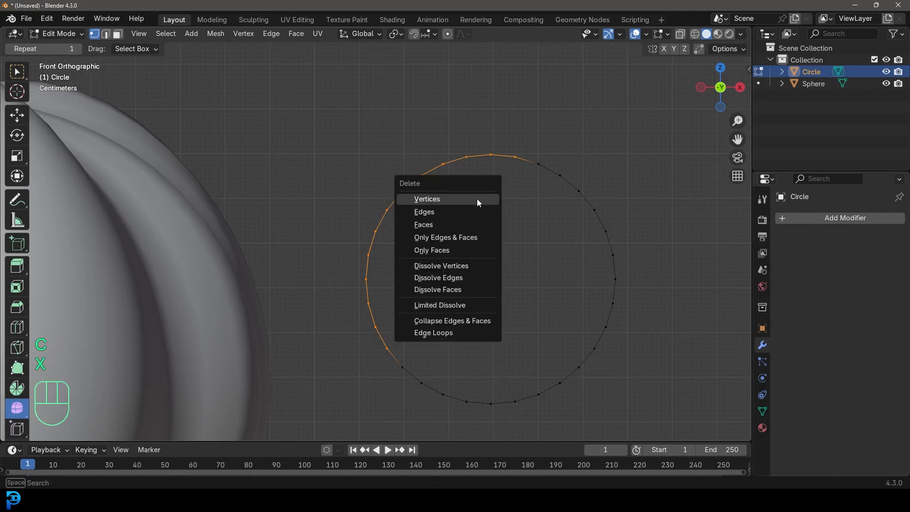
click(439, 197)
Join the two open ends of the arc with a straight diagonal edge.
click(538, 164)
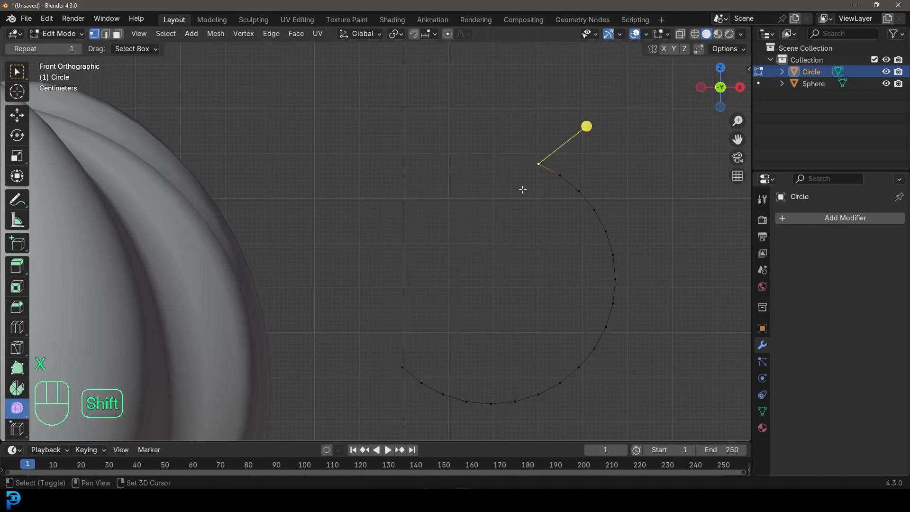
shift+click(402, 368)
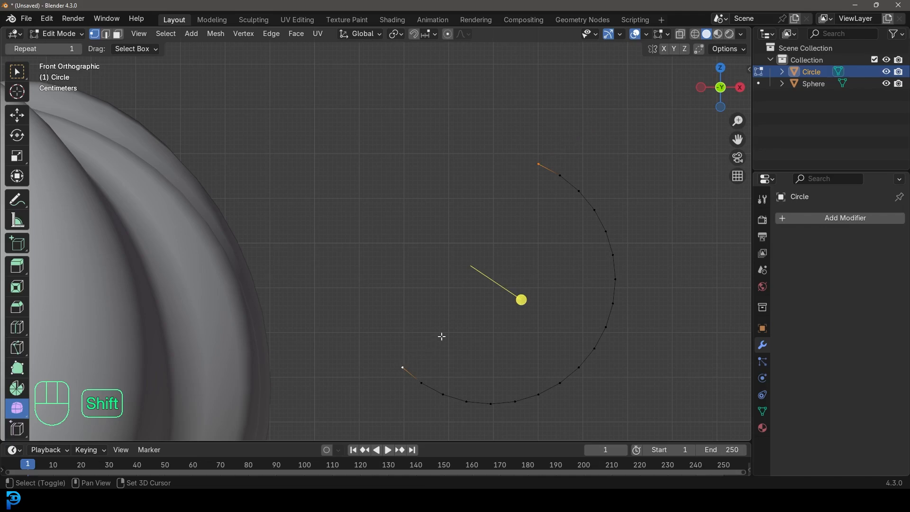
key(f)
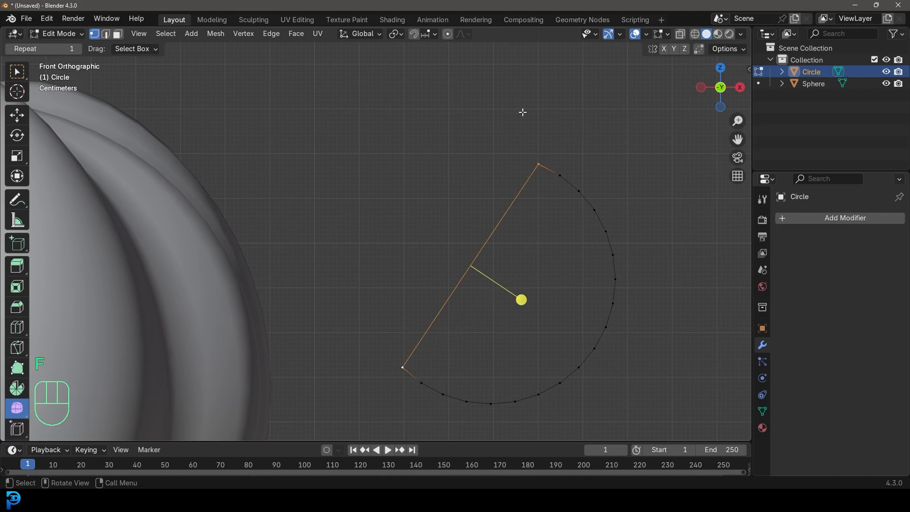
Enable proportional editing and pull the outline's upper tip, outer arc and lower arc vertices into a rounder, slanted eye shape.
click(448, 34)
click(537, 162)
click(613, 254)
key(g)
click(644, 226)
click(548, 150)
key(g)
click(526, 167)
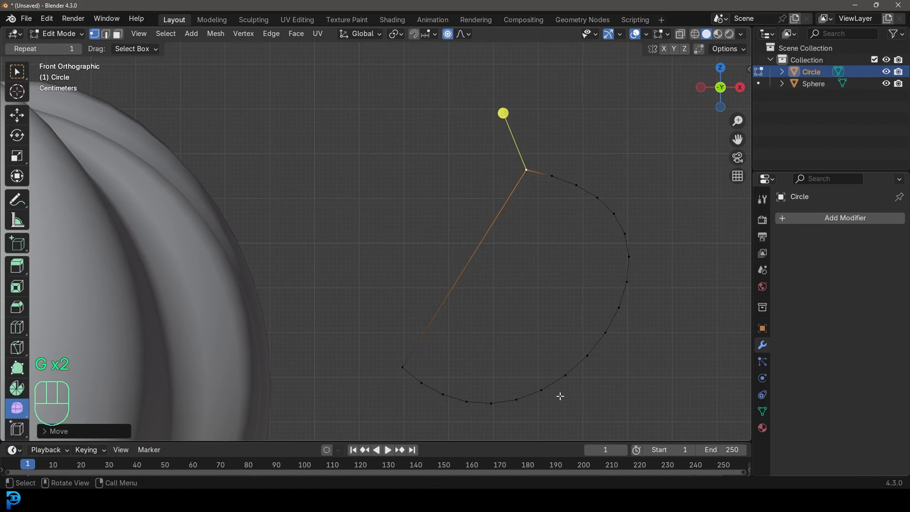
click(525, 405)
key(g)
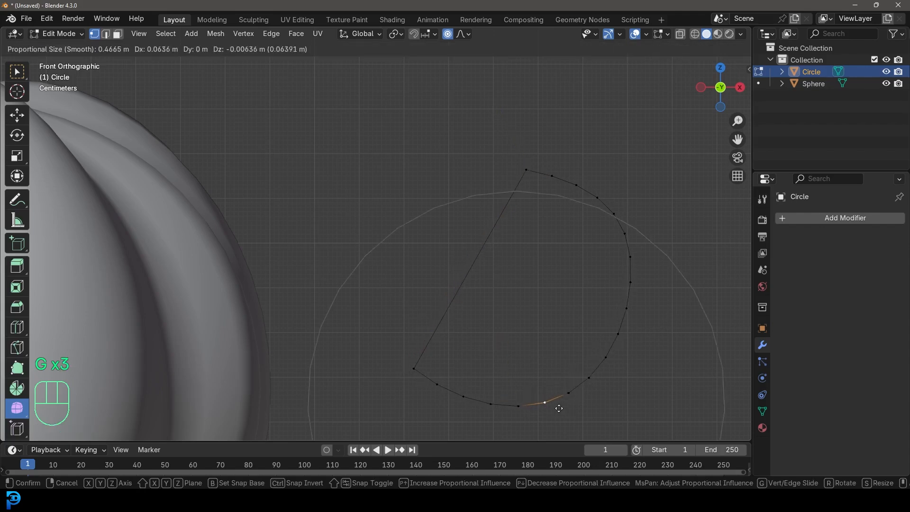
click(559, 408)
scroll(544, 345, down, 3)
scroll(540, 298, up, 2)
Fill the whole eye outline with a face and extrude it backward along Y into a long solid block.
key(a)
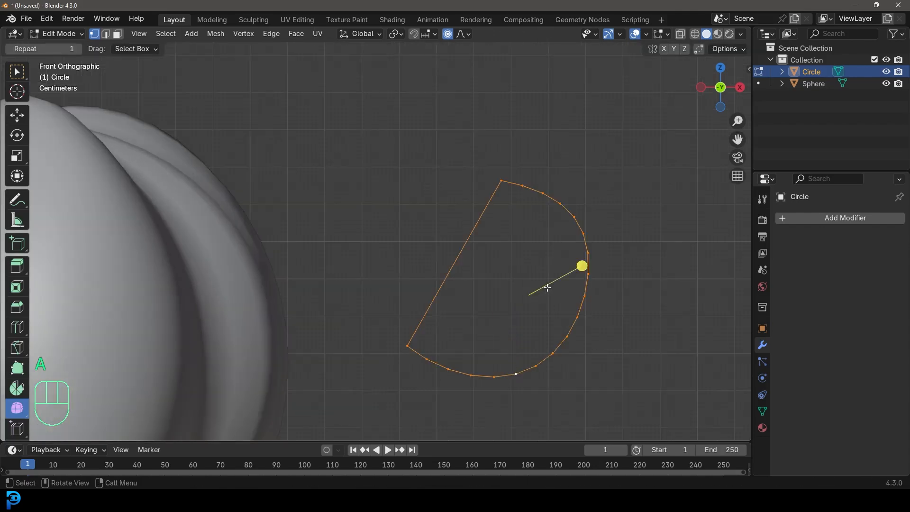
shift+middle_drag(577, 291, 518, 243)
key(f)
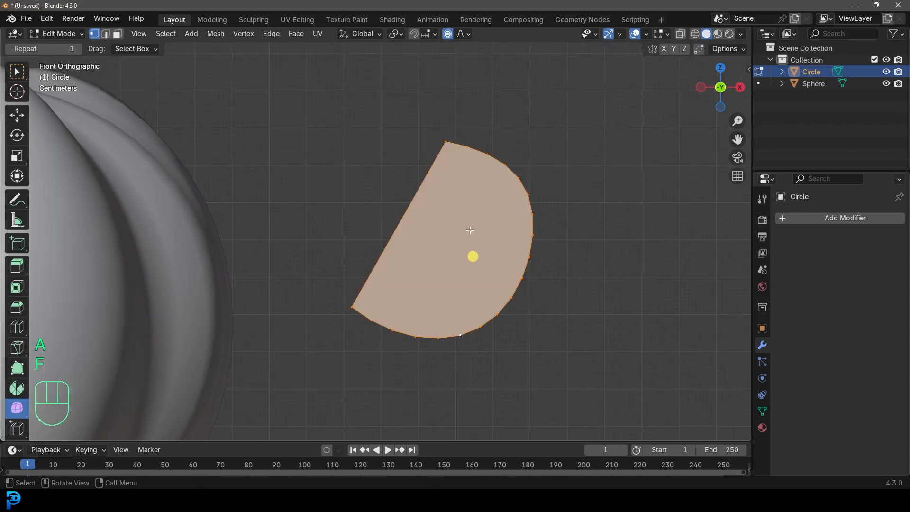
scroll(526, 204, down, 3)
middle_drag(526, 203, 535, 265)
scroll(536, 265, down, 2)
key(e)
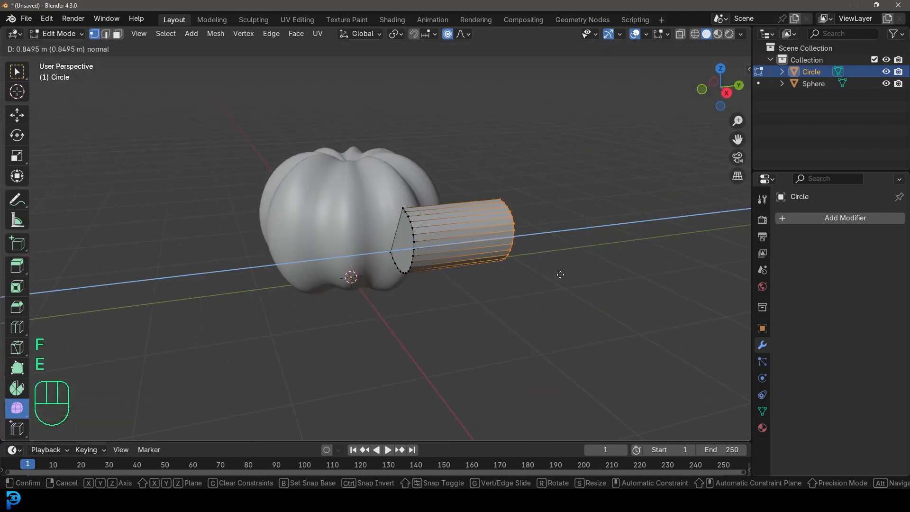
click(570, 275)
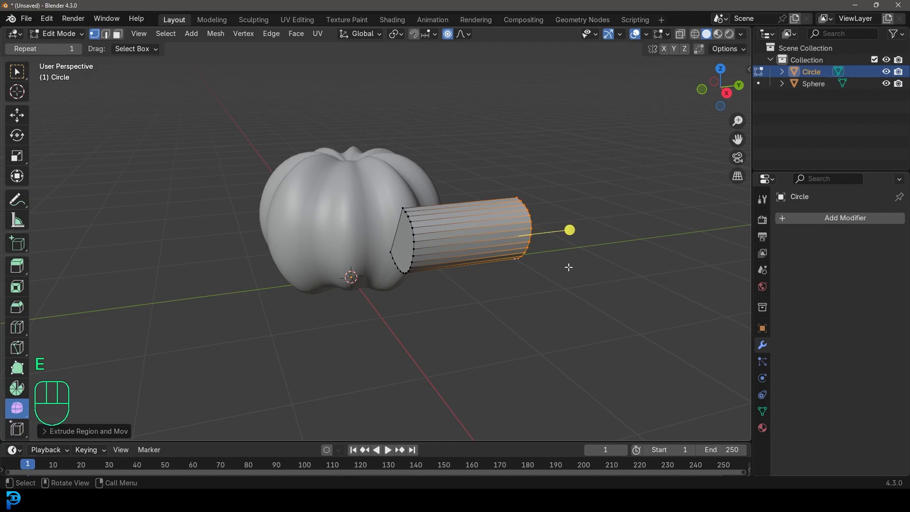
Turn off proportional editing and move the entire eye block about 1.1 m toward -X in front view, onto the pumpkin's upper +X half.
key(KP_1)
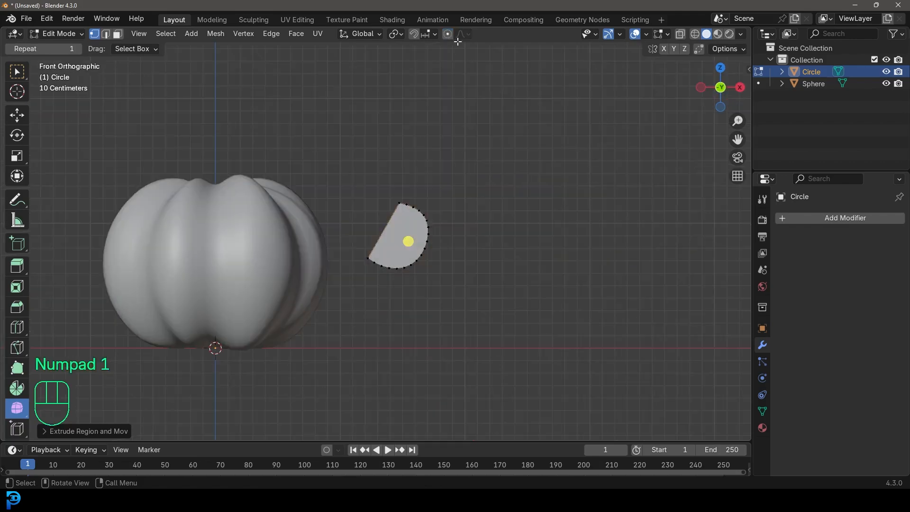
key(KP_3)
scroll(476, 107, up, 1)
key(a)
shift+middle_drag(491, 233, 493, 240)
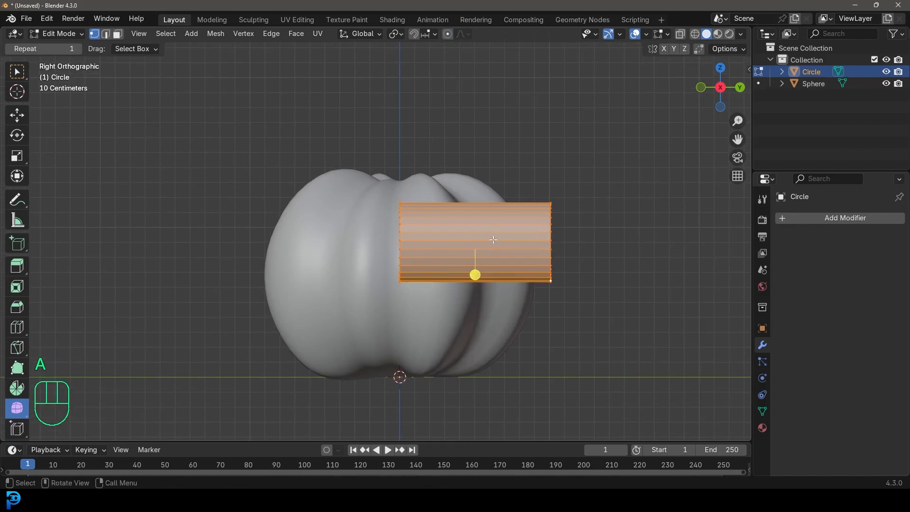
key(KP_1)
shift+middle_drag(297, 270, 469, 273)
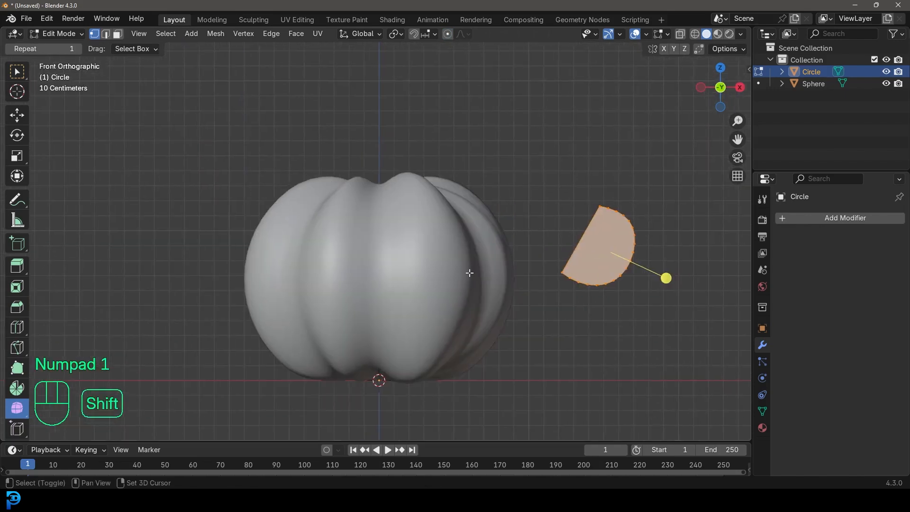
key(g)
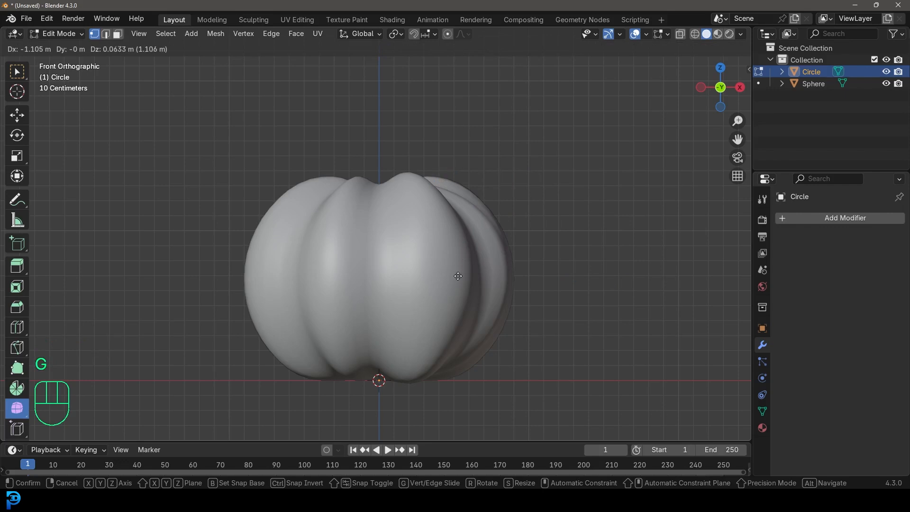
click(457, 278)
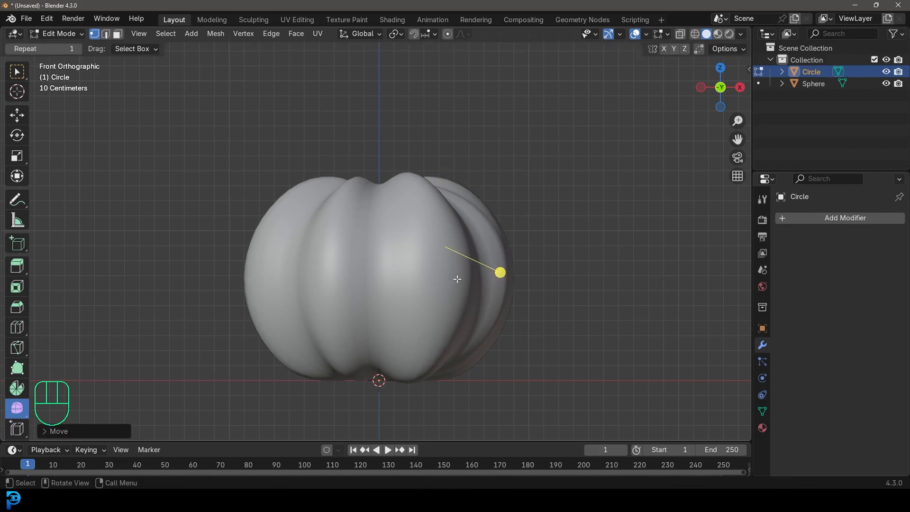
Move the eye block forward along -Y in side view until it protrudes through the pumpkin's front surface.
key(KP_3)
key(g)
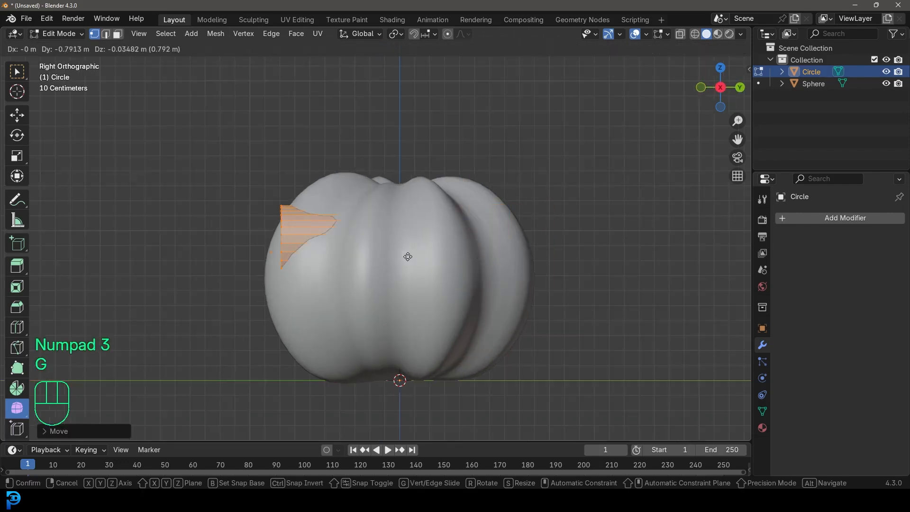
click(357, 261)
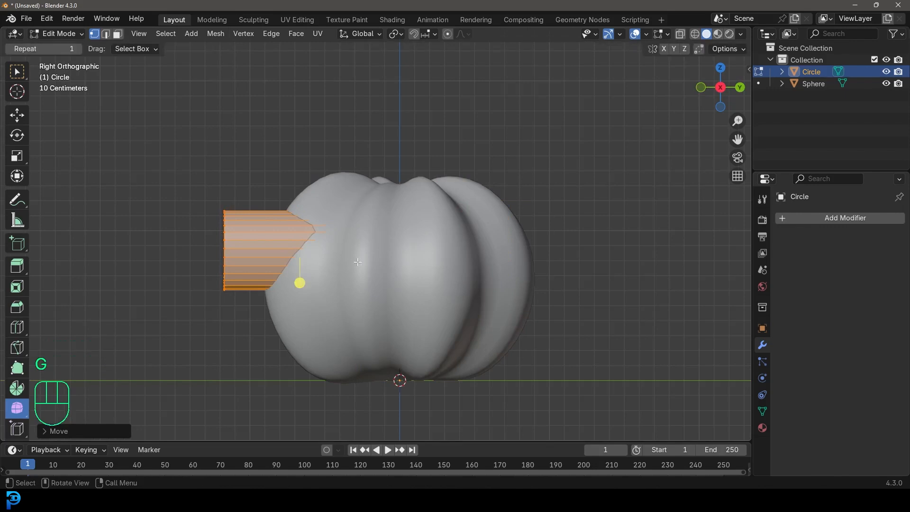
Nudge the eye block slightly in front view and rotate it a few degrees clockwise for an angrier slant.
key(KP_1)
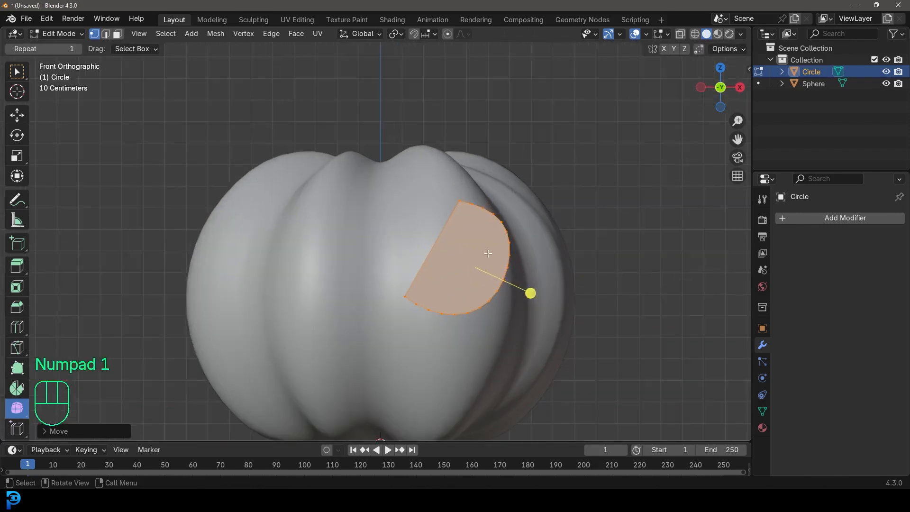
key(g)
click(484, 260)
key(r)
click(529, 274)
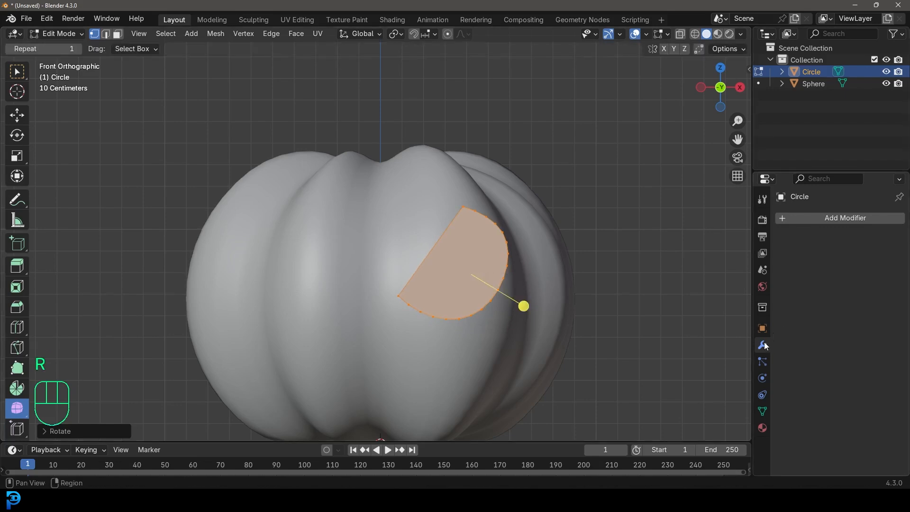
Add a Mirror modifier on the X axis to the eye object and check both eyes from the front and side.
click(842, 219)
click(795, 219)
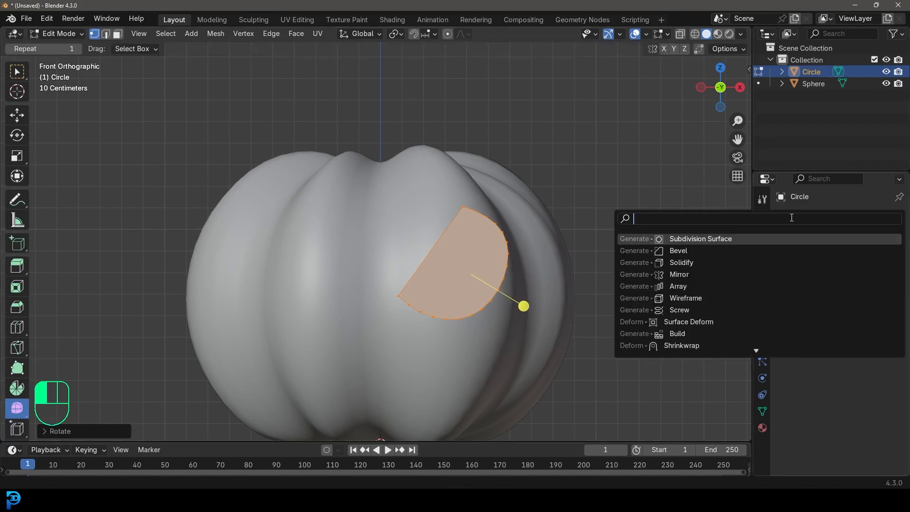
text(mir)
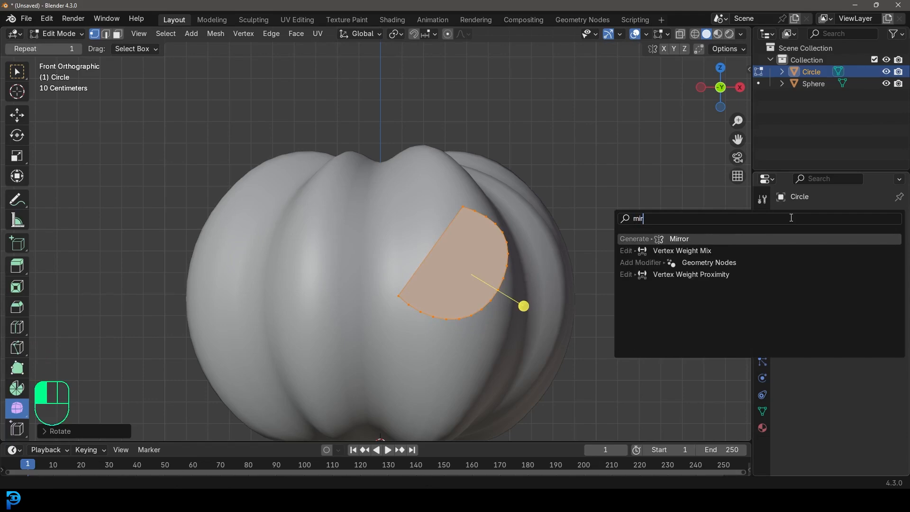
click(677, 236)
scroll(417, 313, down, 5)
shift+middle_drag(391, 328, 380, 379)
scroll(397, 224, up, 5)
scroll(391, 221, up, 2)
scroll(385, 206, down, 2)
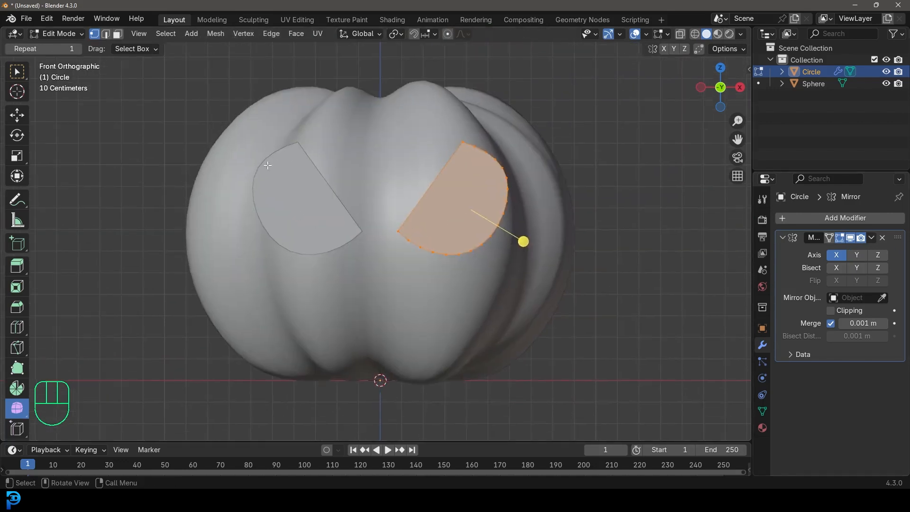
middle_drag(247, 227, 367, 228)
scroll(370, 230, up, 2)
key(KP_1)
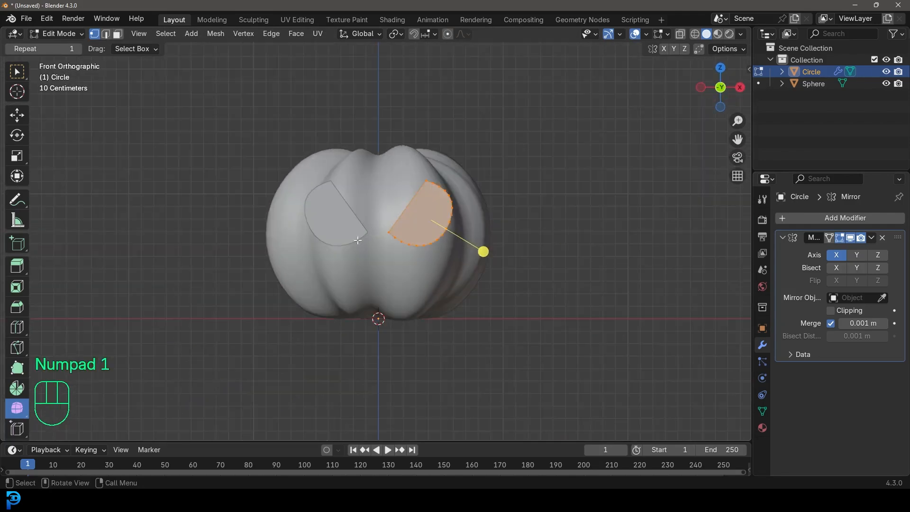
Duplicate a vertex from the eye's lower inner edge and place it below the eyes near the pumpkin's centre line.
scroll(356, 238, up, 2)
click(404, 241)
scroll(441, 259, up, 3)
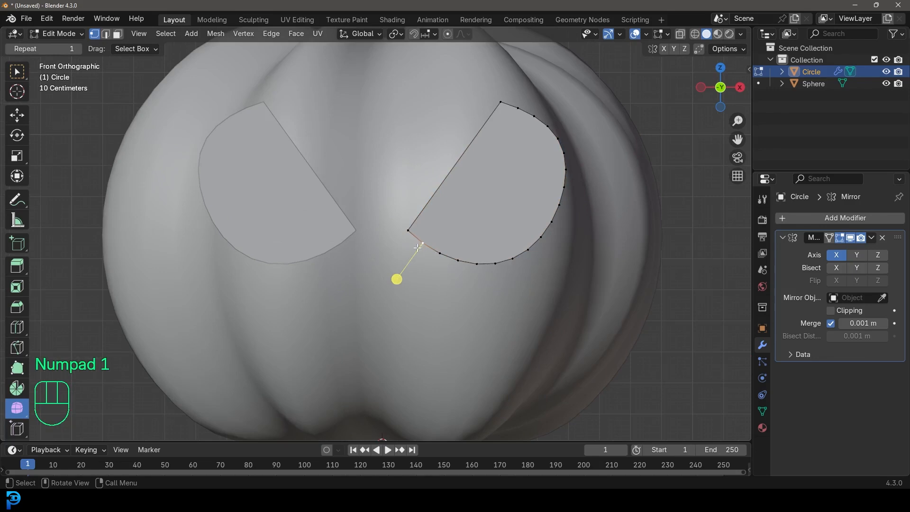
shift+middle_drag(425, 253, 447, 203)
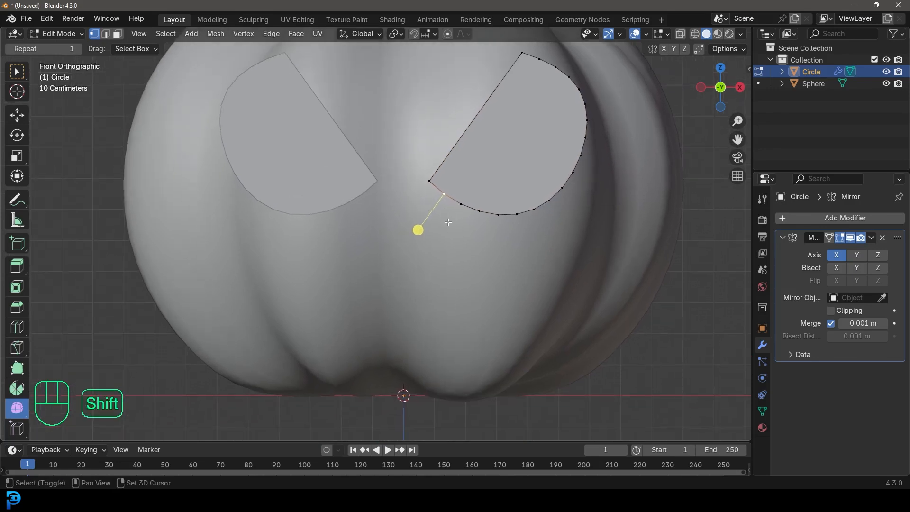
key(shift+d)
right_click(407, 302)
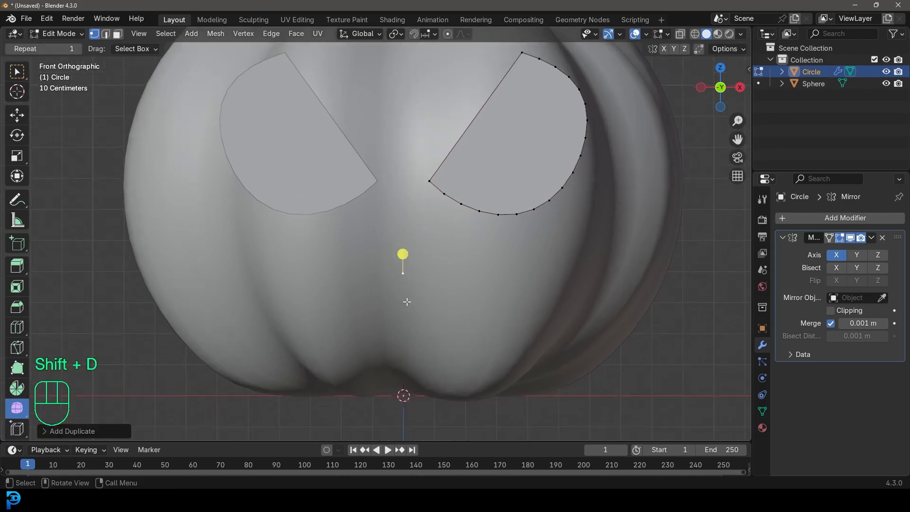
Enable Clipping in the Mirror modifier and move the duplicated vertex onto the mirror centre line as the mouth's starting point.
click(835, 309)
scroll(432, 299, up, 2)
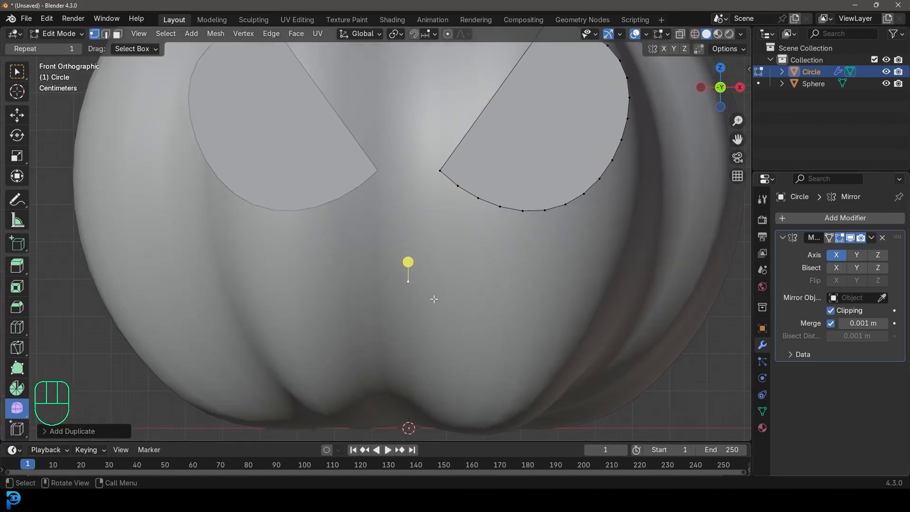
key(g)
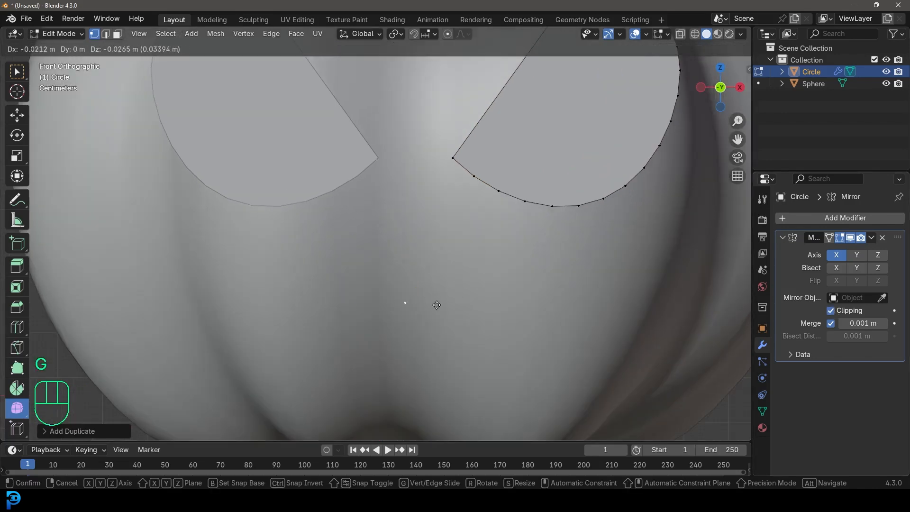
click(538, 309)
scroll(426, 291, down, 2)
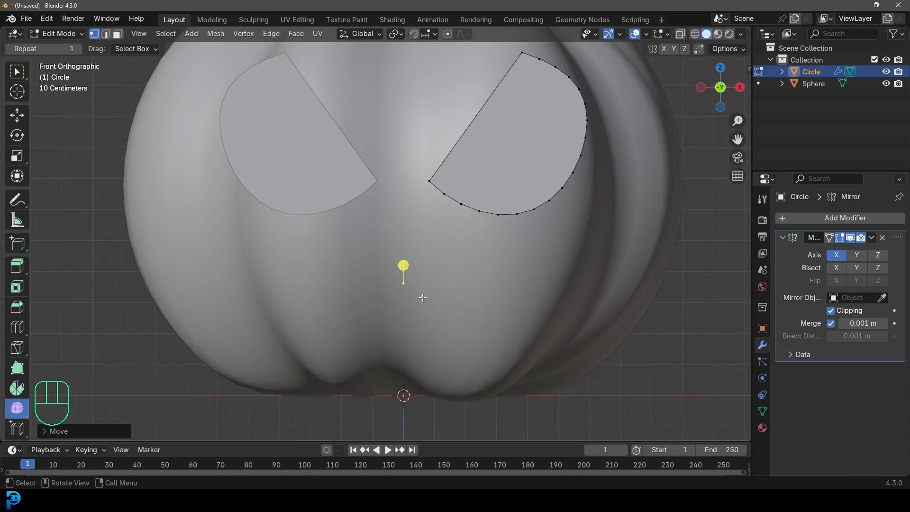
click(830, 311)
Extrude the centre vertex toward +X as the first upper mouth edge and lower its outer end slightly below the centre point.
scroll(497, 279, up, 1)
key(e)
click(567, 274)
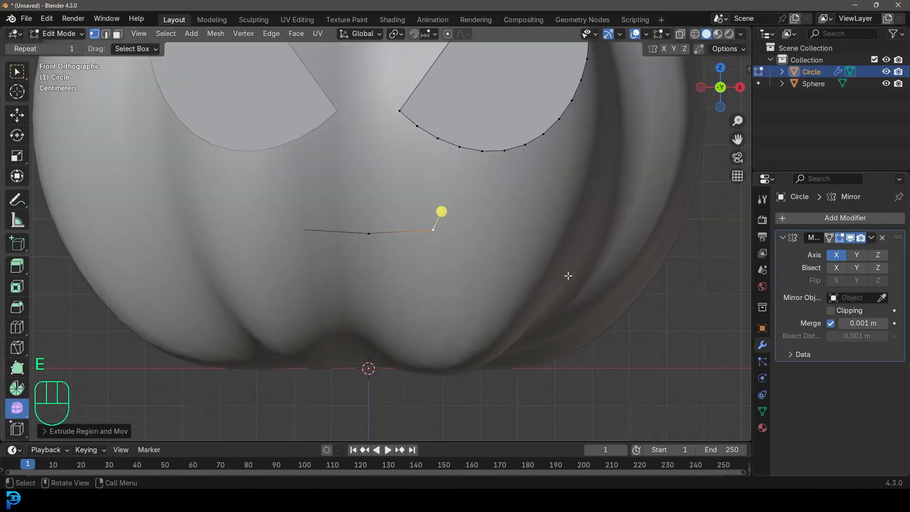
scroll(458, 284, up, 2)
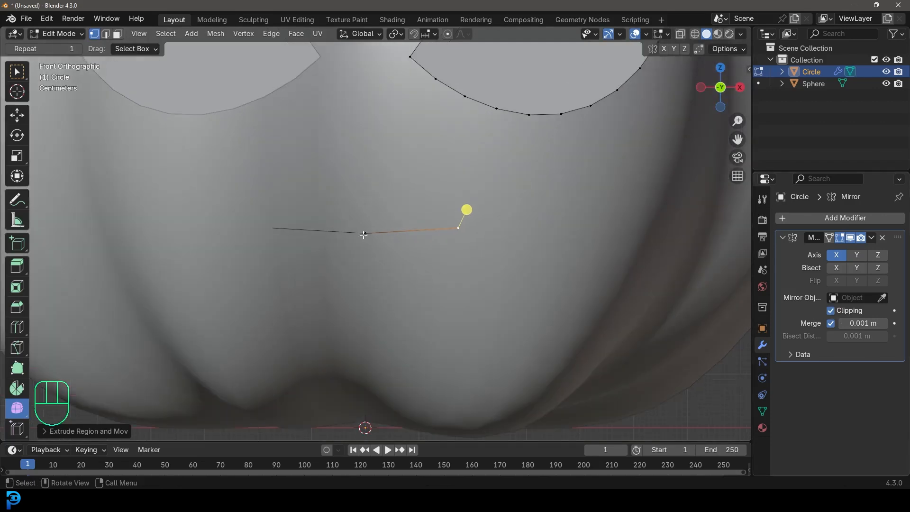
key(g)
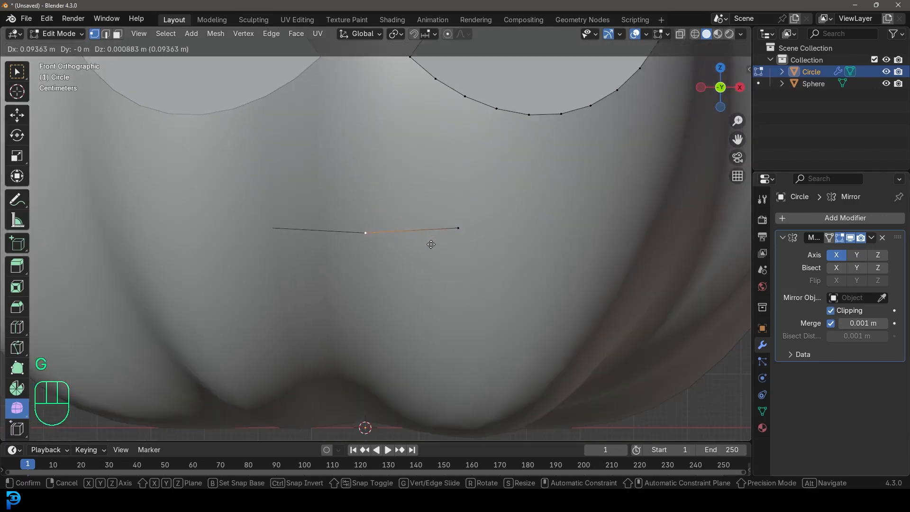
click(431, 244)
click(456, 227)
key(g)
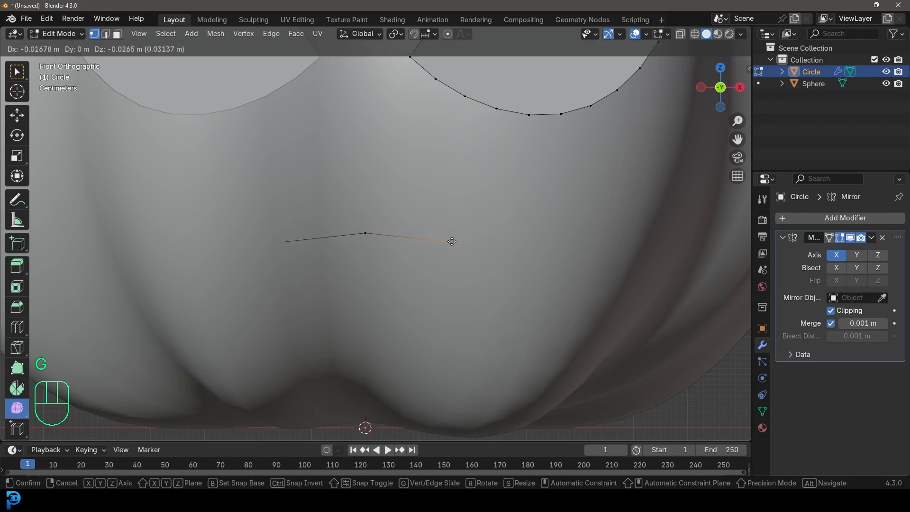
click(448, 238)
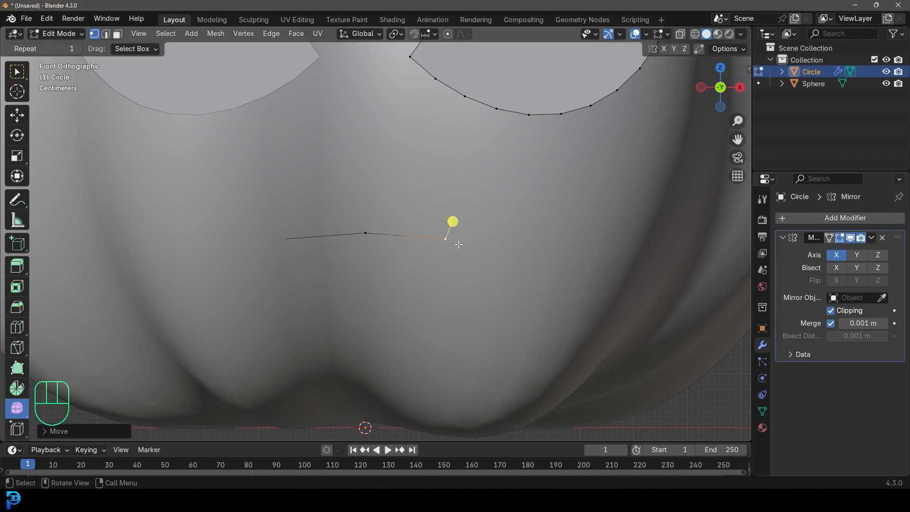
Extrude a downward-pointing V-shaped tooth from the mouth edge, followed by a nearly horizontal segment about 0.17 m long toward +X.
key(e)
click(480, 278)
key(e)
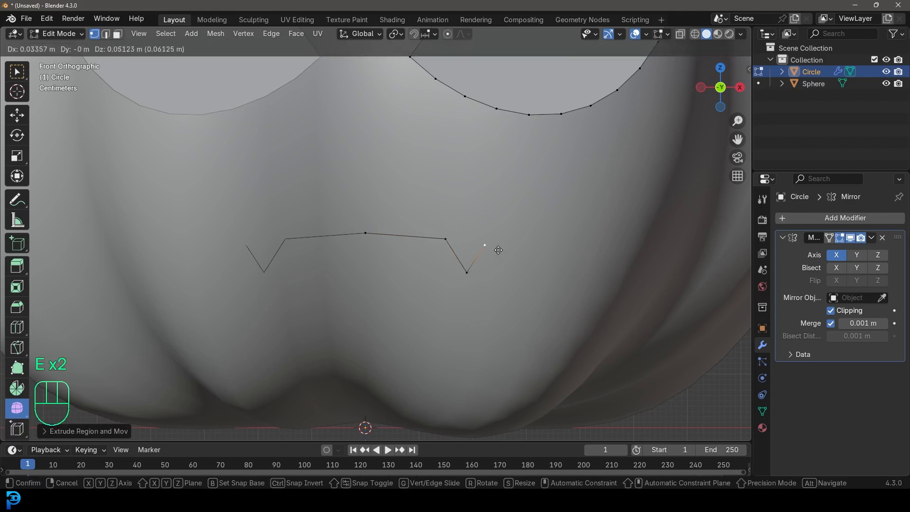
click(499, 244)
key(e)
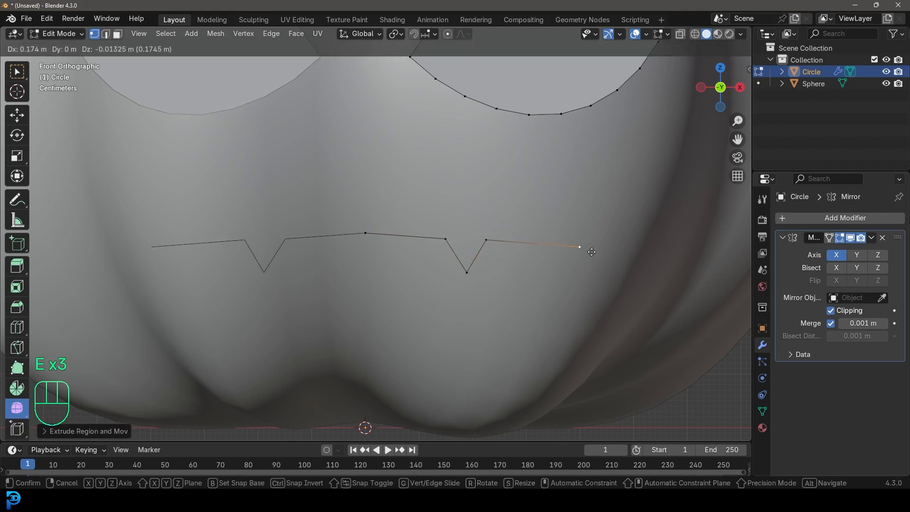
click(592, 254)
Extrude two more upward-sloping segments from the upper mouth line to form its raised outer corner.
shift+middle_drag(604, 260, 532, 284)
key(e)
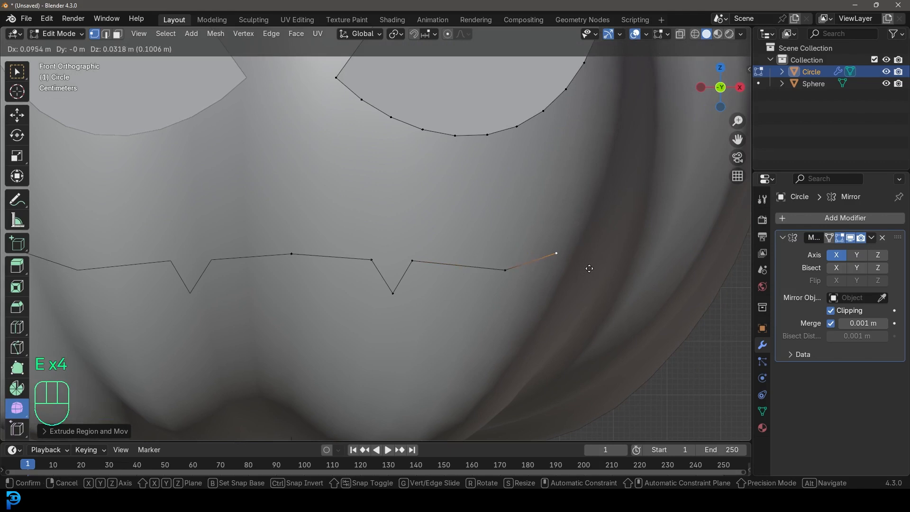
click(594, 271)
key(e)
click(627, 248)
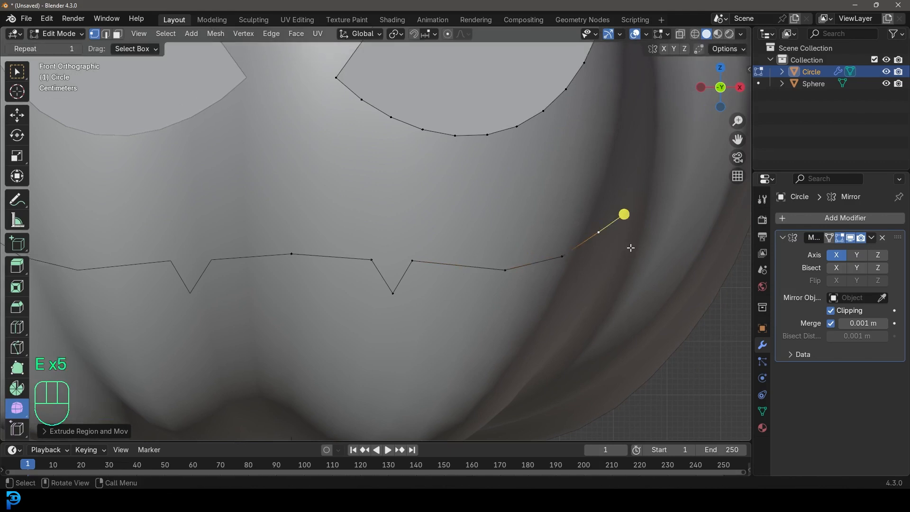
Extrude three segments down and inward from the mouth's raised outer corner to form the outer part of the lower lip.
scroll(587, 256, down, 3)
scroll(522, 242, up, 1)
key(e)
click(519, 278)
key(e)
click(479, 320)
key(e)
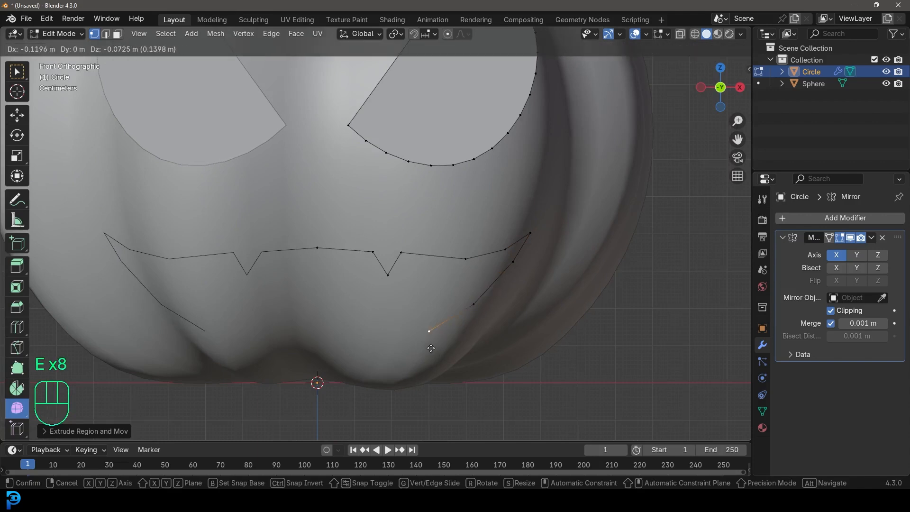
click(422, 344)
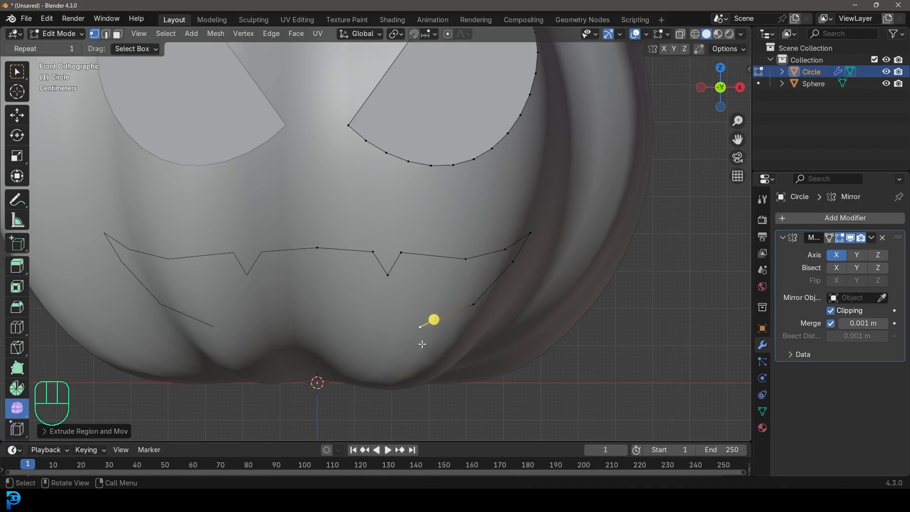
Extrude an upward-pointing V-shaped tooth from the inner end of the lower mouth line.
key(e)
click(407, 323)
key(e)
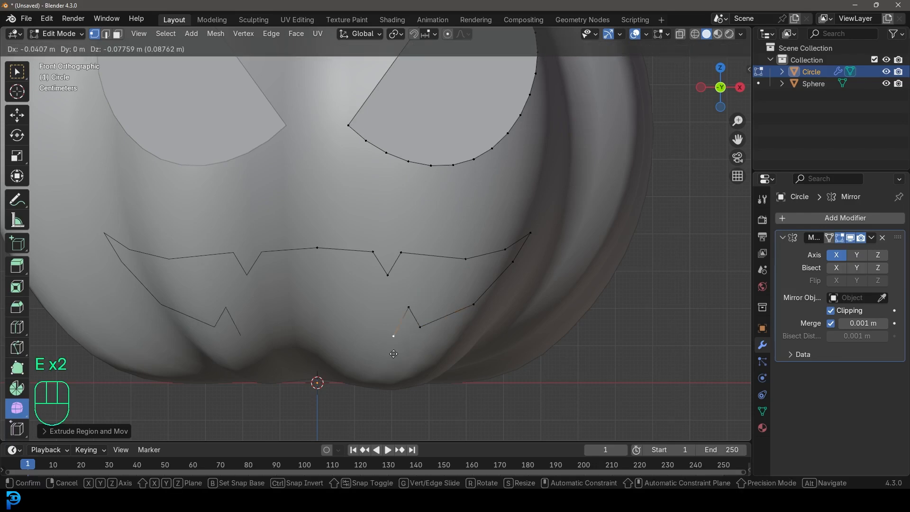
click(393, 349)
Extrude two slightly rising segments from the lower tooth to the mirror centre line, the first about 0.11 m long.
key(e)
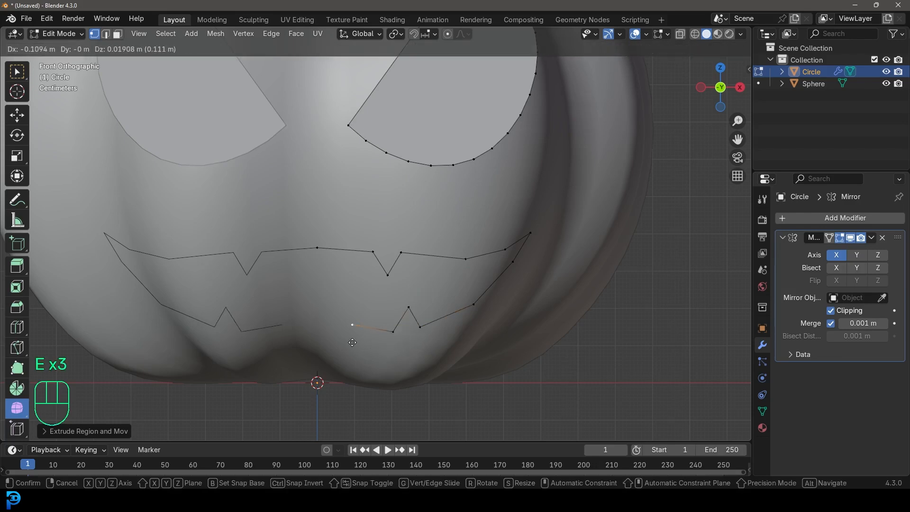
click(352, 342)
key(e)
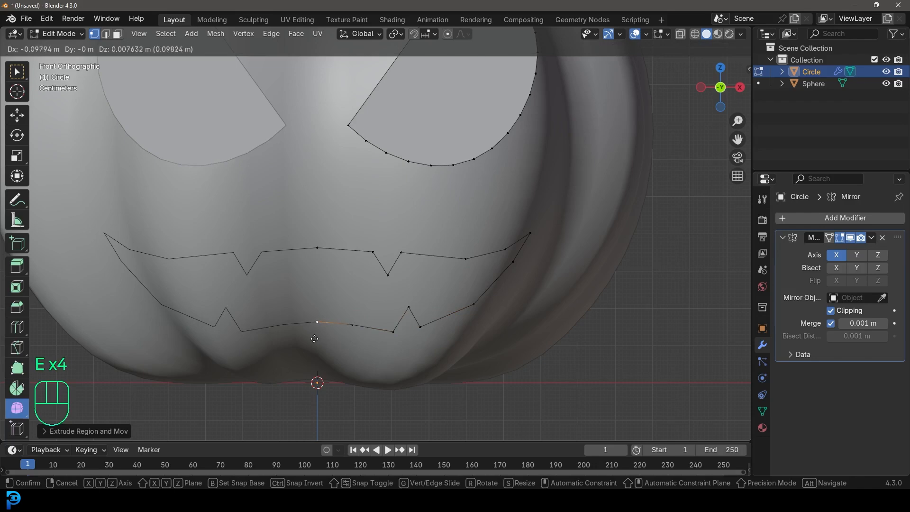
click(319, 339)
Select all vertices of the mouth outline and fill them with a face.
scroll(334, 276, down, 5)
scroll(380, 252, up, 2)
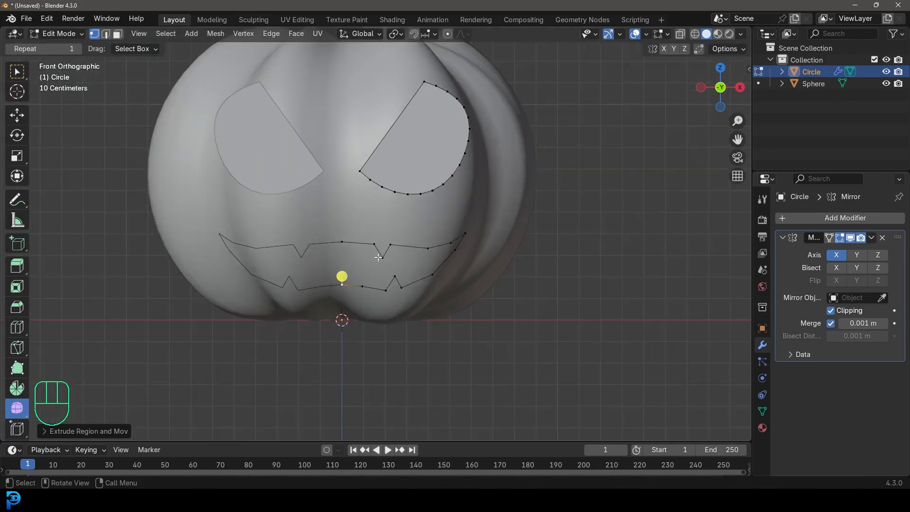
drag(206, 223, 505, 320)
scroll(467, 280, up, 3)
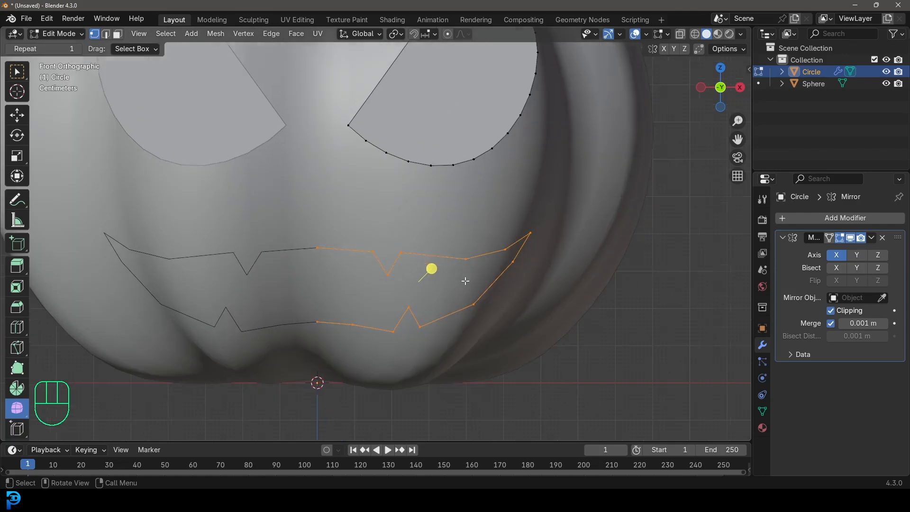
key(f)
Extrude the mouth face along its normal into the pumpkin to make a solid cutter.
scroll(464, 280, down, 2)
middle_drag(464, 280, 308, 280)
key(e)
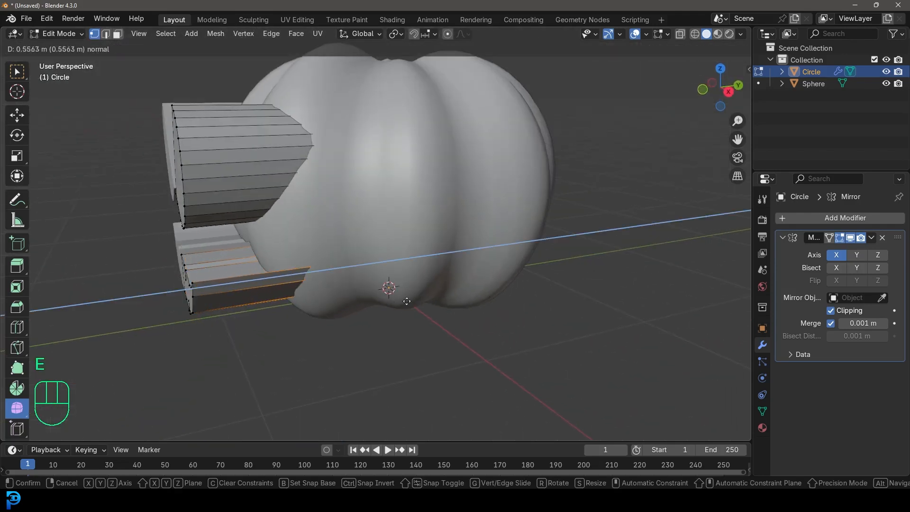
click(501, 283)
Select the whole eye and mouth cutter mesh and recalculate its normals outside.
middle_drag(467, 254, 445, 224)
key(a)
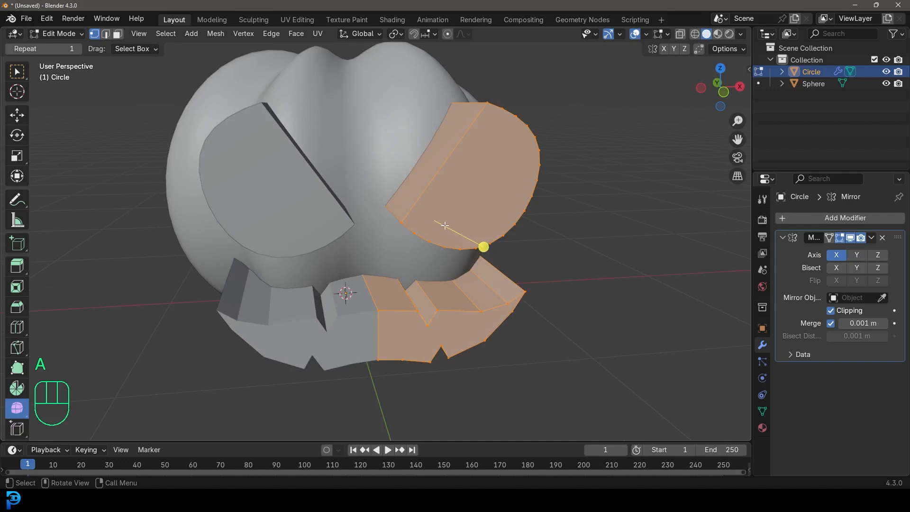
key(alt+n)
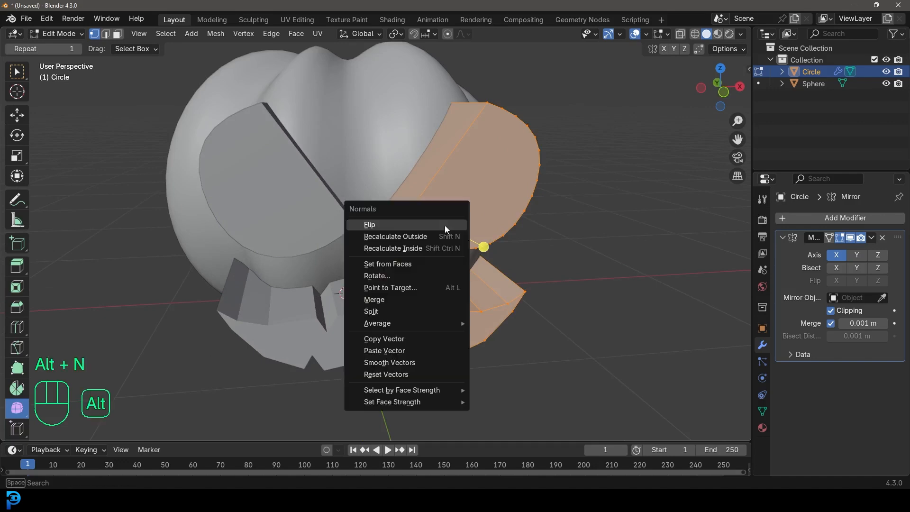
click(396, 237)
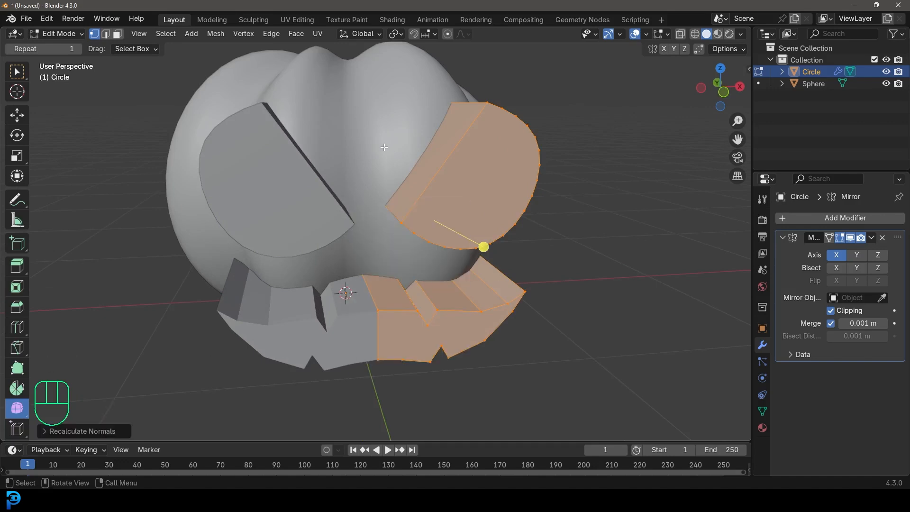
middle_drag(360, 297, 323, 293)
Return to Object Mode and give the pumpkin a Boolean Difference modifier with the Circle cutter as its object.
click(57, 34)
click(57, 43)
middle_drag(407, 159, 431, 144)
click(430, 144)
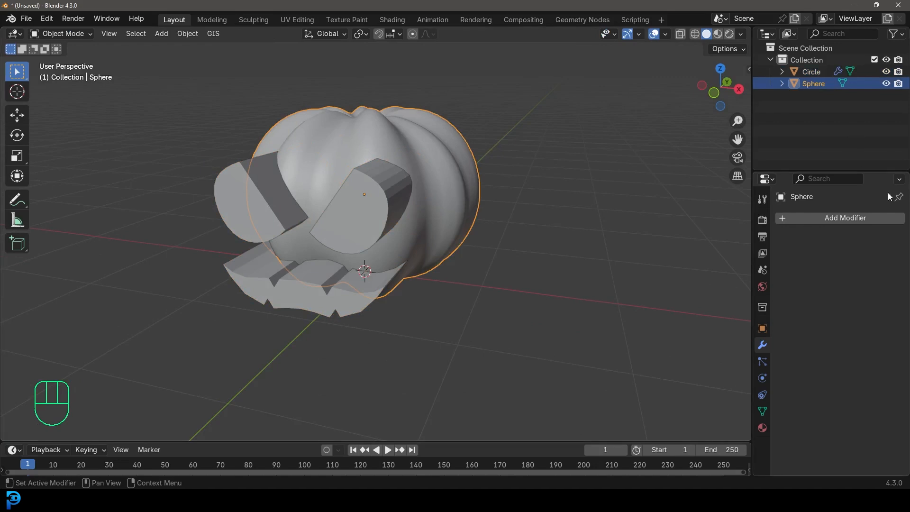
click(837, 218)
click(838, 215)
text(boo)
click(682, 235)
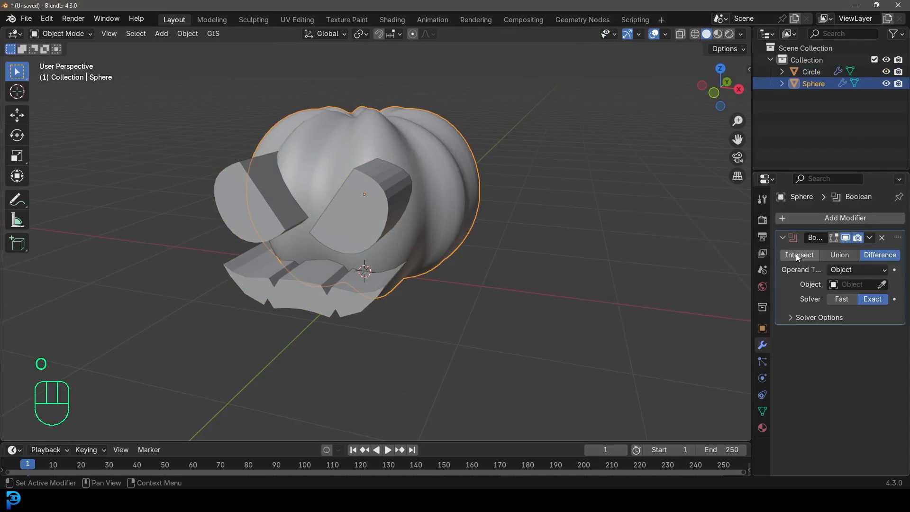
click(881, 285)
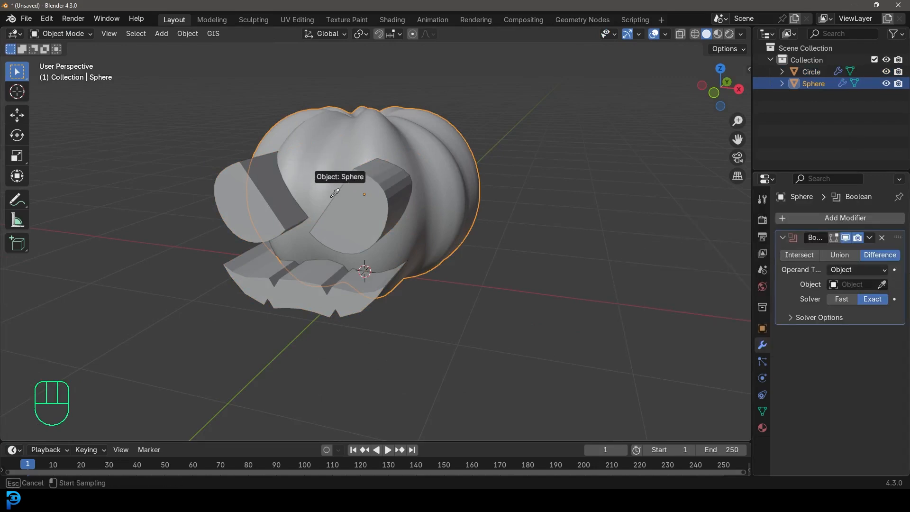
click(375, 188)
Set the Circle cutter's viewport display to Wire.
middle_drag(376, 234, 398, 165)
click(404, 160)
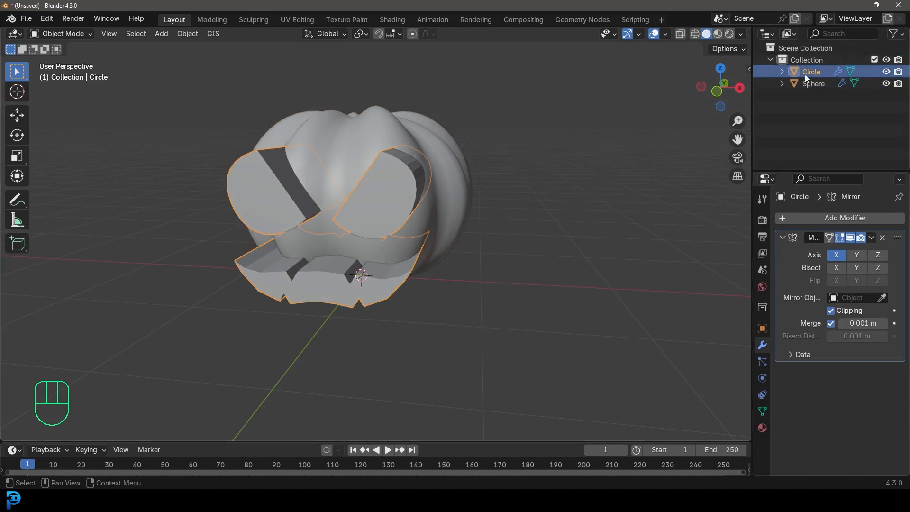
click(767, 329)
scroll(817, 322, down, 4)
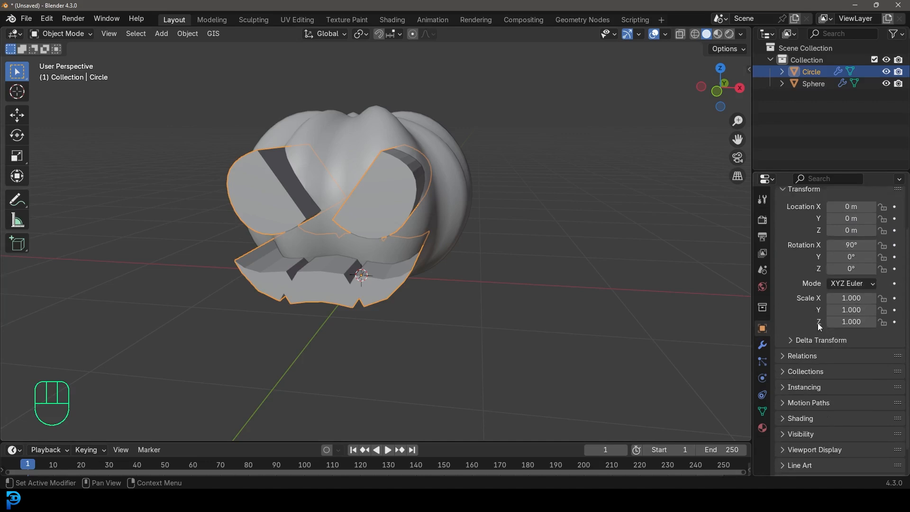
click(811, 417)
scroll(811, 420, down, 7)
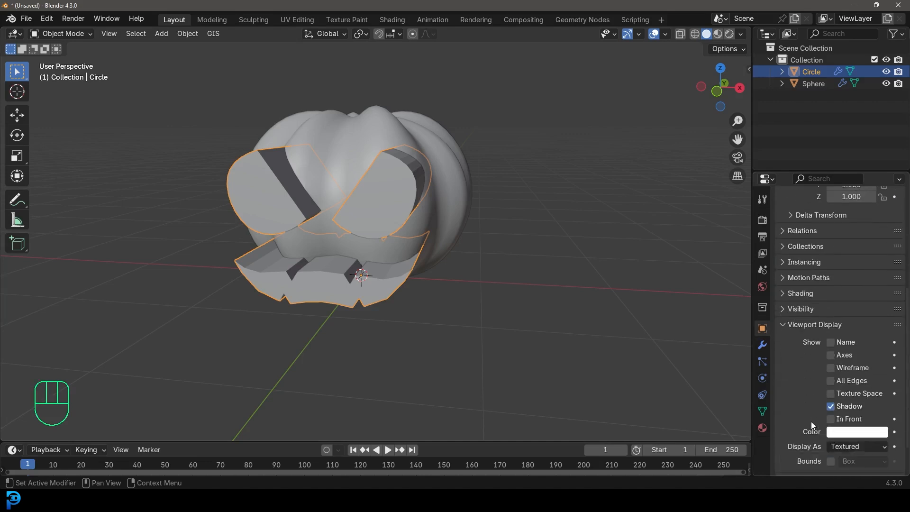
click(845, 404)
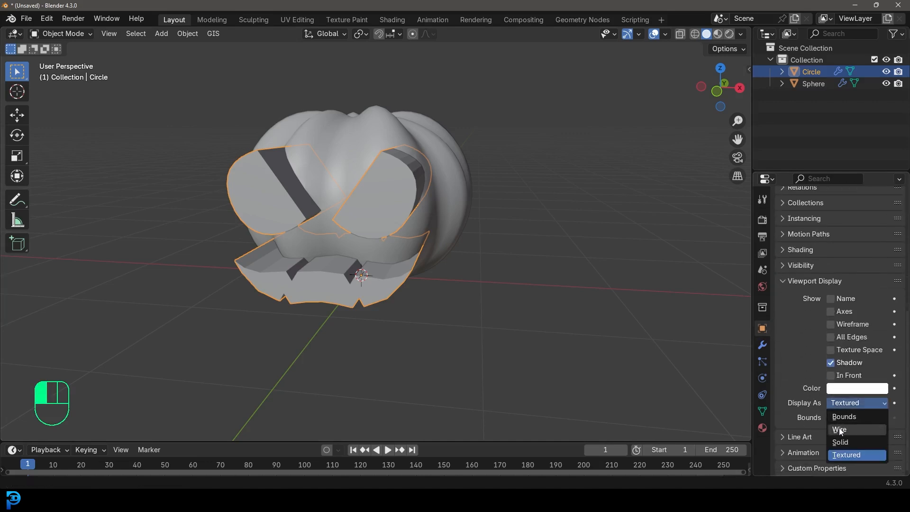
click(839, 429)
Examine the carved eye and mouth openings from the front and at an angle, with the viewport overlays temporarily hidden.
scroll(467, 291, up, 6)
middle_drag(433, 260, 427, 213)
scroll(409, 277, down, 3)
key(KP_1)
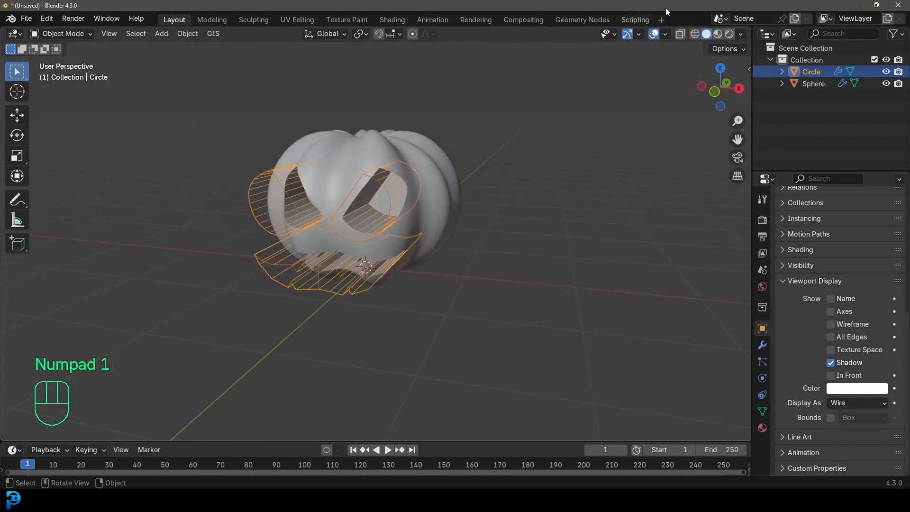
click(656, 35)
middle_drag(403, 171, 462, 165)
key(KP_1)
click(654, 34)
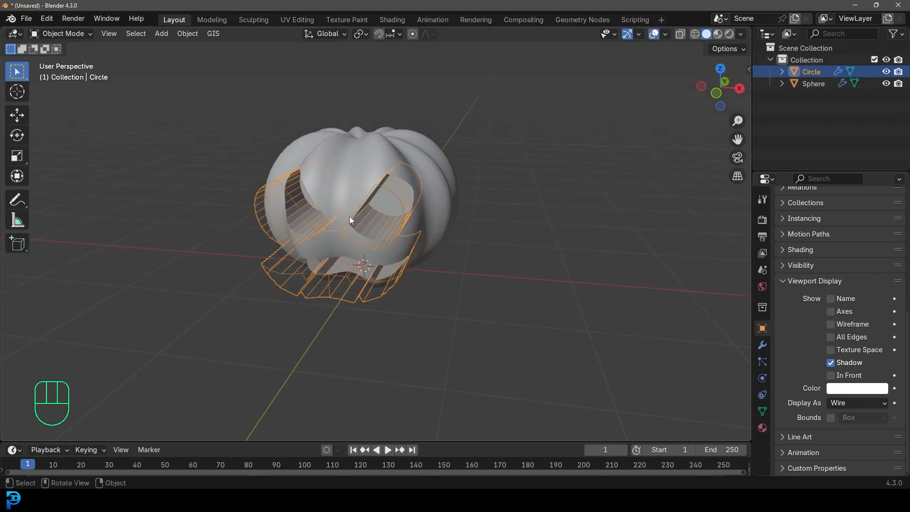
Apply the Boolean modifier on the pumpkin.
scroll(356, 204, up, 2)
click(441, 114)
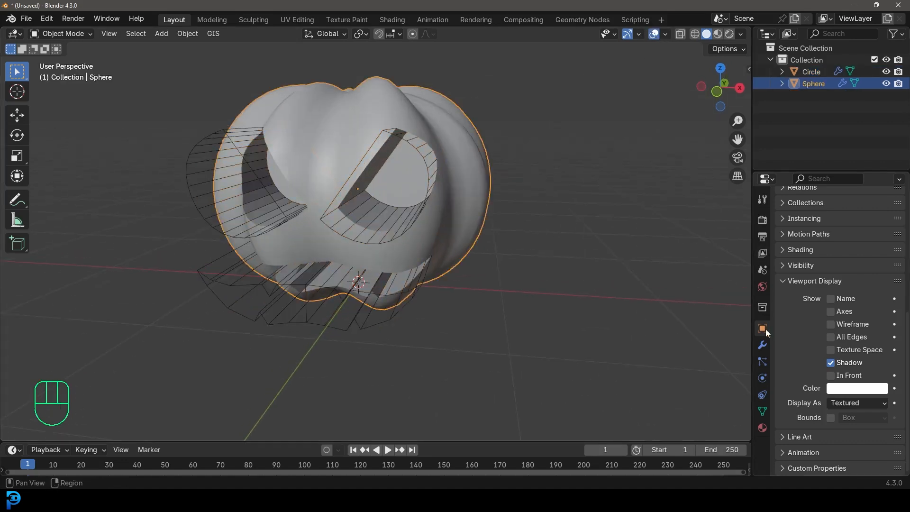
click(762, 345)
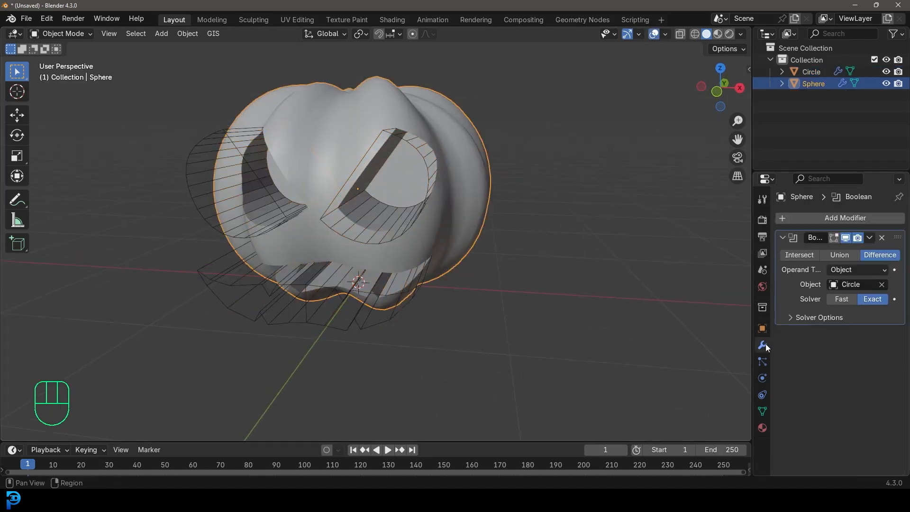
click(869, 238)
click(849, 251)
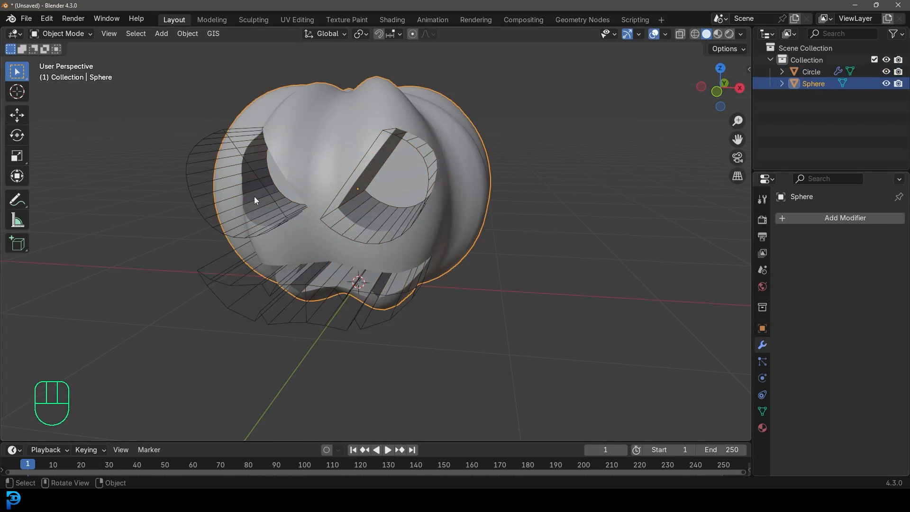
Delete the Circle cutter object.
click(193, 162)
middle_drag(193, 162, 180, 171)
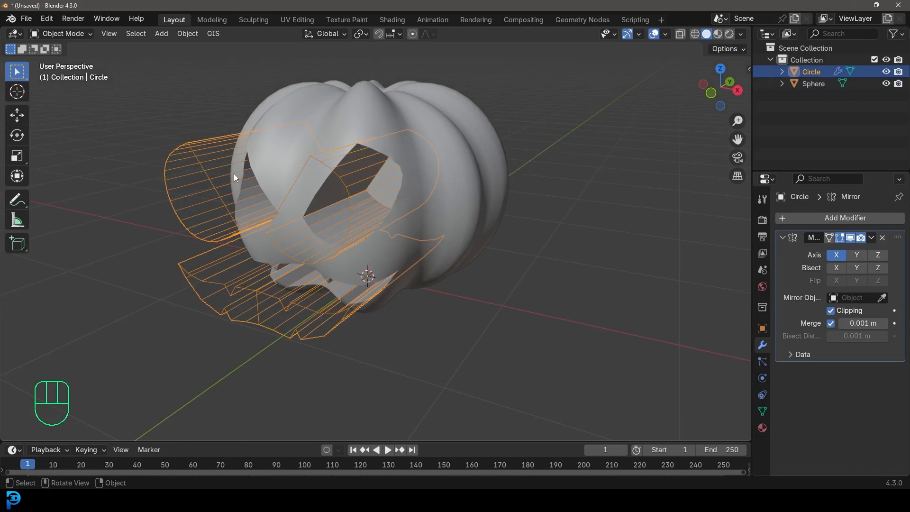
key(Delete)
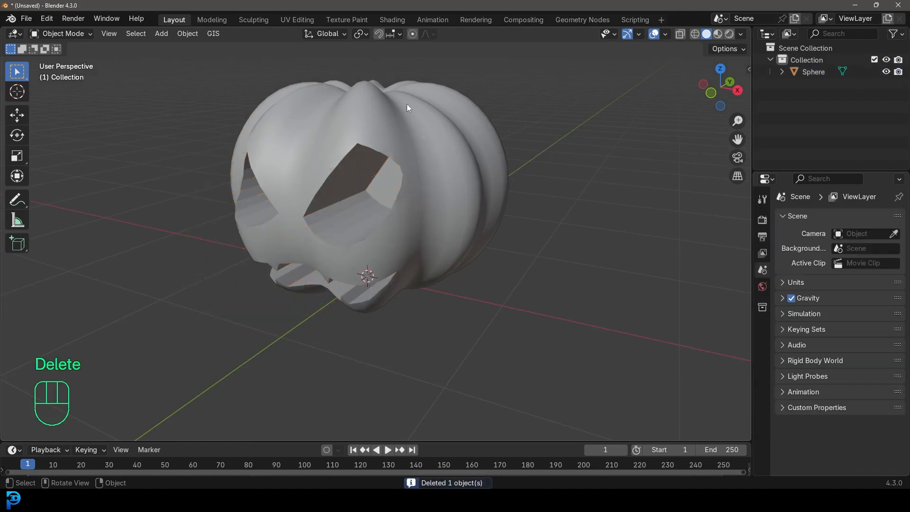
Delete the pumpkin's inner cut faces: select the flat back faces of both eyes and the mouth, grow the selection and remove the faces.
click(371, 121)
key(Tab)
middle_drag(372, 121, 371, 181)
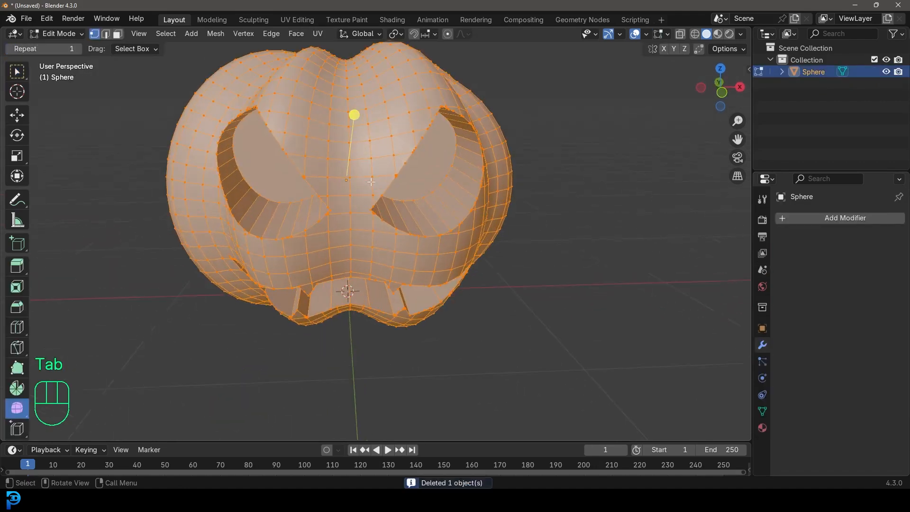
click(118, 37)
click(278, 144)
middle_drag(278, 143, 347, 143)
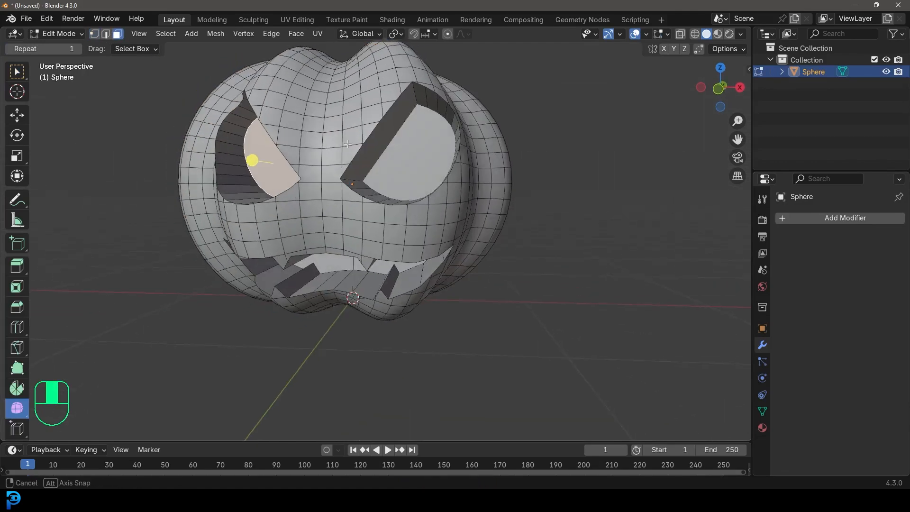
shift+click(427, 154)
shift+middle_drag(368, 227, 386, 188)
shift+click(386, 226)
shift+click(354, 224)
middle_drag(354, 224, 402, 184)
key(ctrl+KP_Add)
key(x)
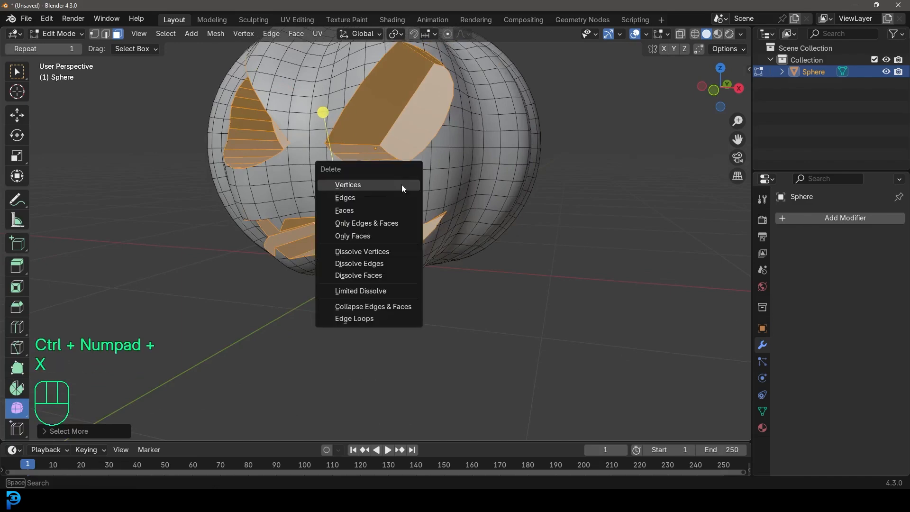
click(357, 211)
Select the whole pumpkin mesh and run Merge by Distance on it.
middle_drag(357, 210, 382, 216)
shift+middle_drag(348, 205, 393, 202)
scroll(364, 242, up, 1)
key(a)
scroll(392, 201, up, 1)
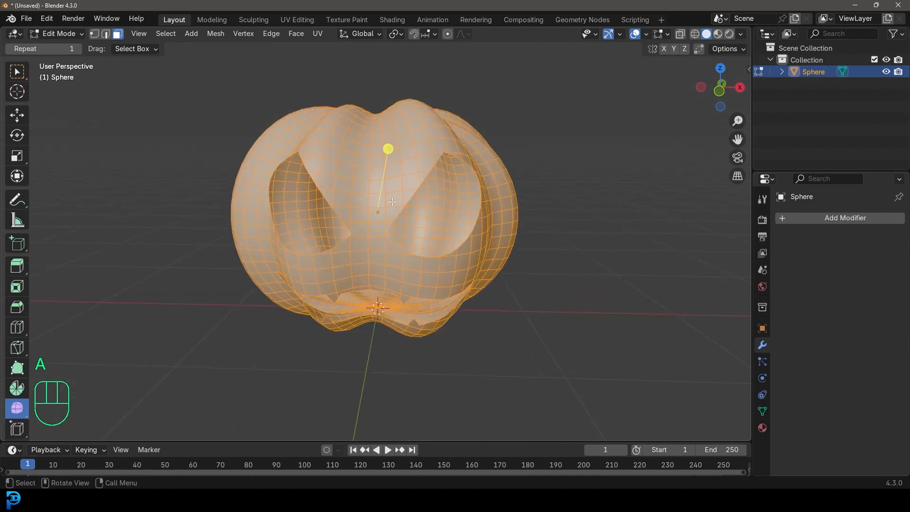
key(F3)
text(merg)
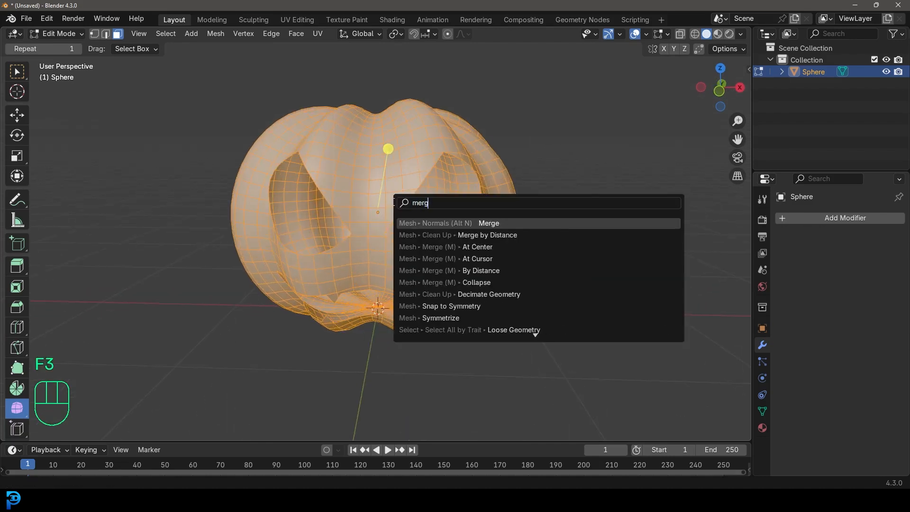
click(494, 234)
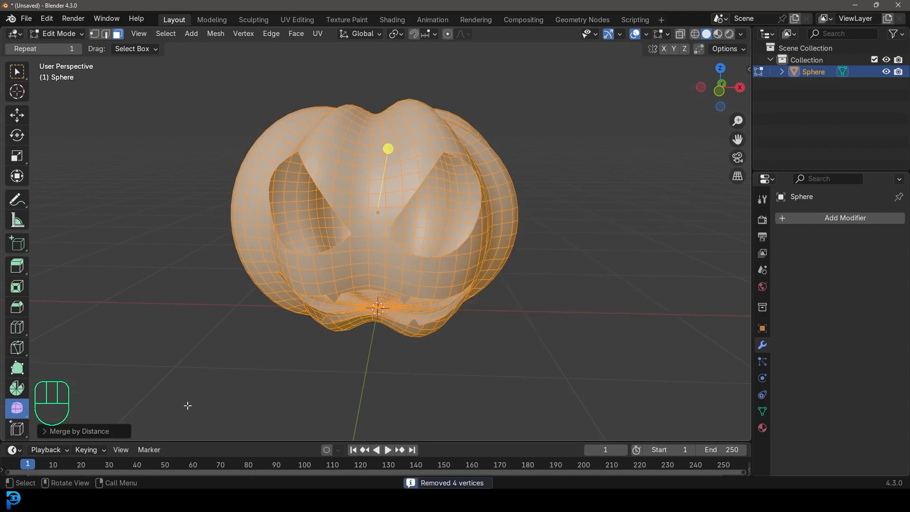
Set the merge distance to 0.0101 m, check the mesh between the eyes, and return to Object Mode.
click(48, 433)
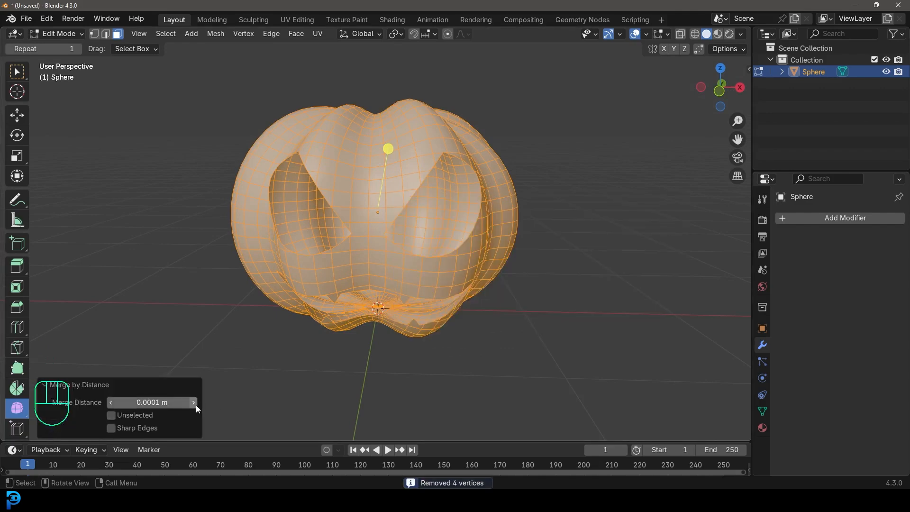
mouse_move(450, 258)
middle_down()
mouse_move(464, 268)
mouse_move(410, 331)
mouse_move(413, 288)
mouse_move(434, 258)
middle_up()
scroll(433, 258, up, 2)
scroll(324, 253, up, 4)
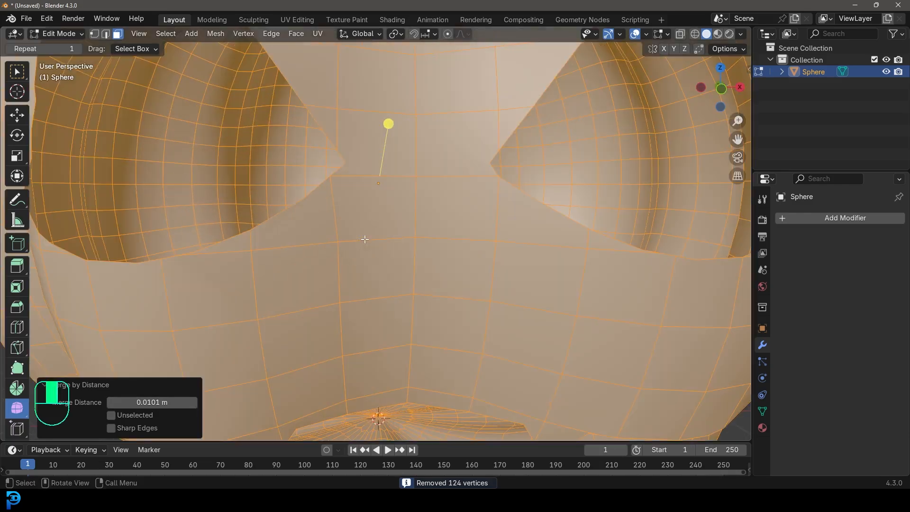
scroll(489, 163, down, 5)
middle_drag(489, 164, 450, 227)
key(Tab)
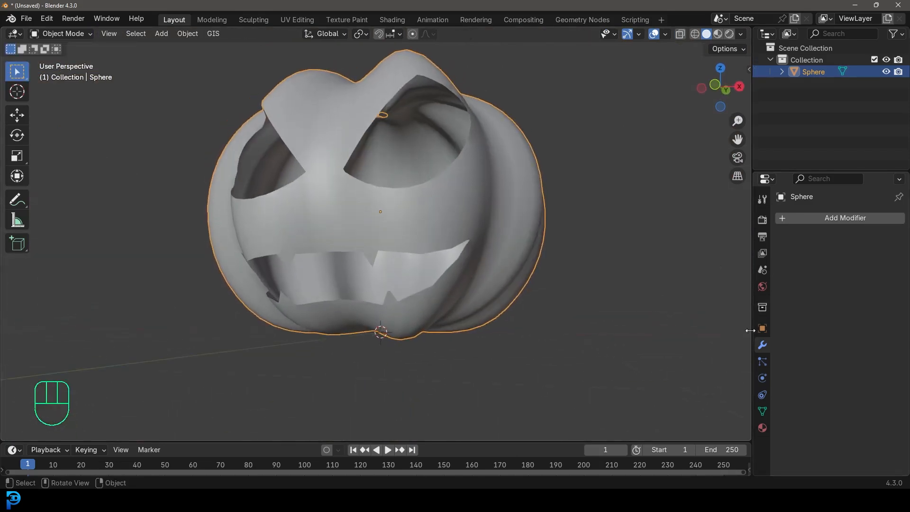
Add a Solidify modifier to the pumpkin shell and set its thickness to 0.059 m.
click(811, 221)
click(800, 220)
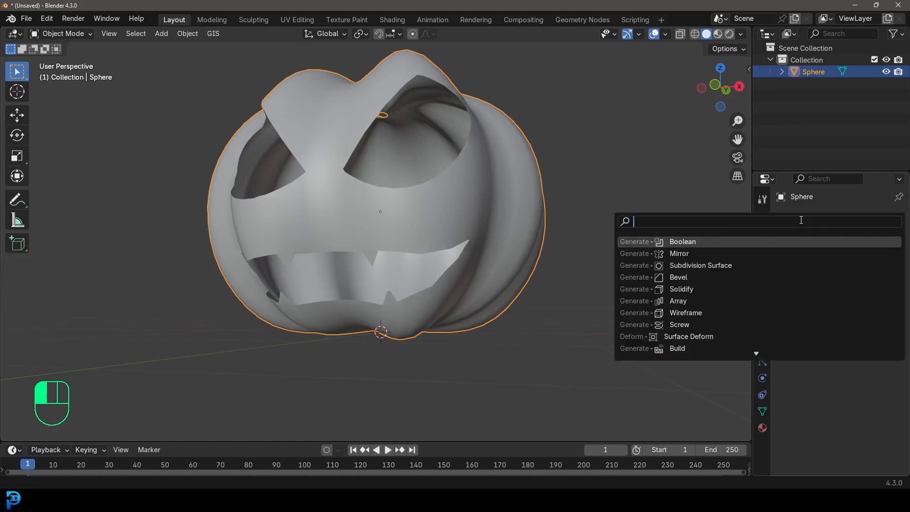
text(solid)
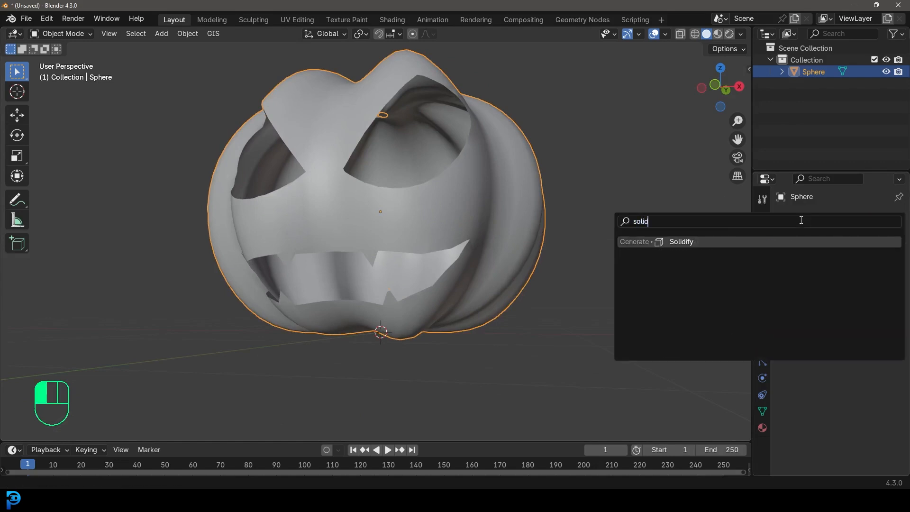
click(764, 240)
middle_drag(559, 223, 474, 211)
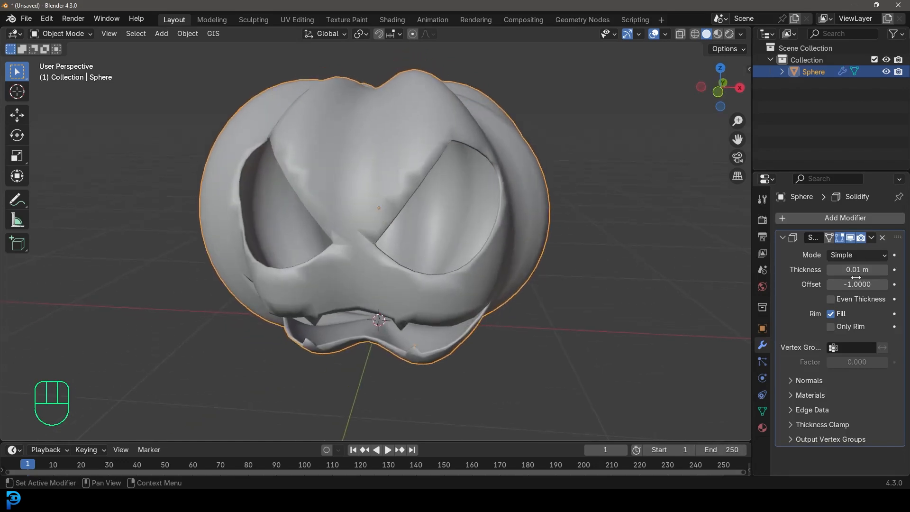
shift+drag(854, 269, 872, 269)
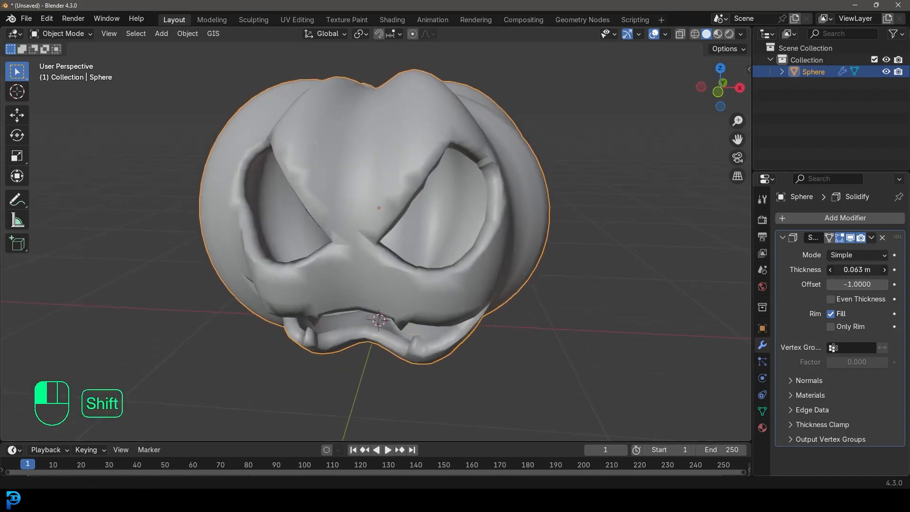
middle_drag(469, 269, 436, 268)
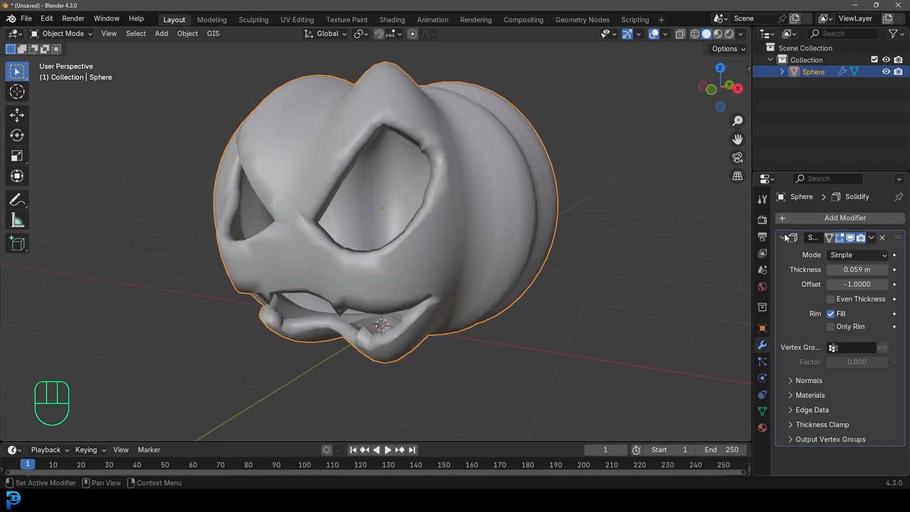
Add a Subdivision Surface modifier to the pumpkin after the Solidify and inspect the rims of the eyes and mouth.
click(784, 237)
click(834, 217)
click(808, 218)
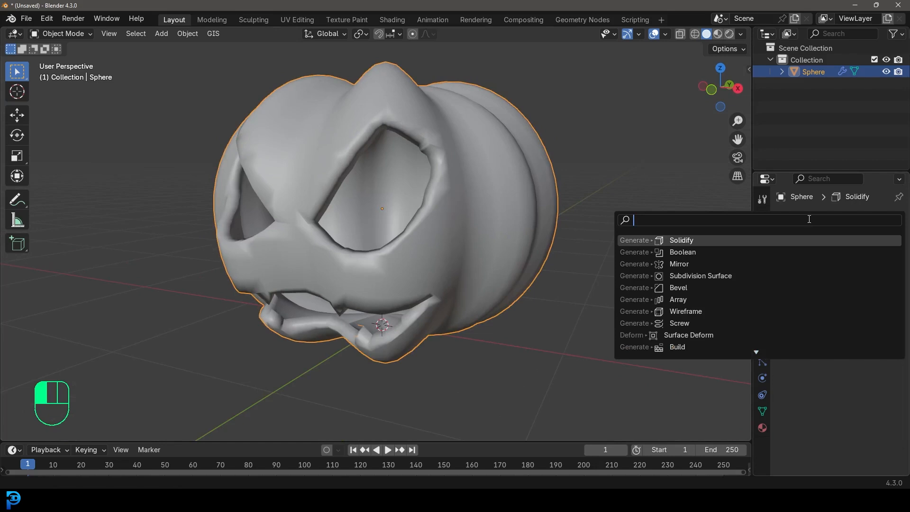
text(sub)
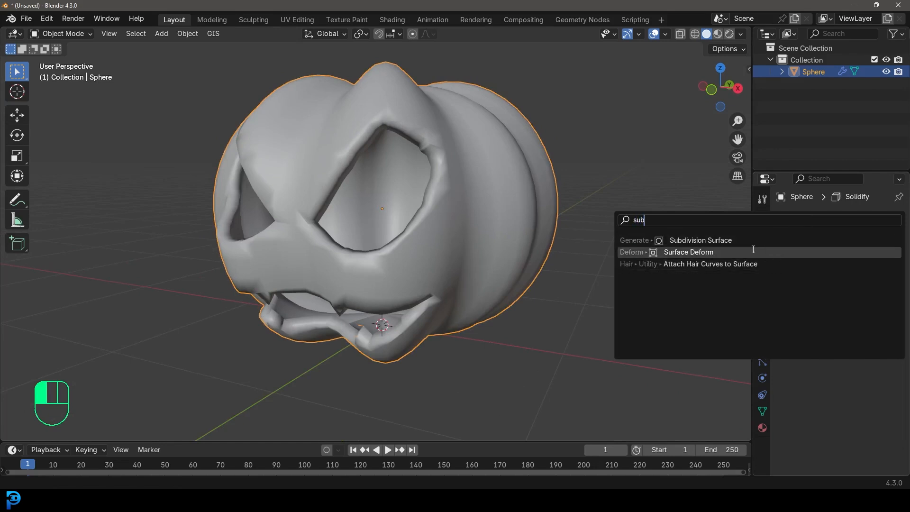
click(748, 239)
scroll(452, 237, down, 4)
middle_drag(452, 237, 453, 192)
scroll(469, 238, up, 5)
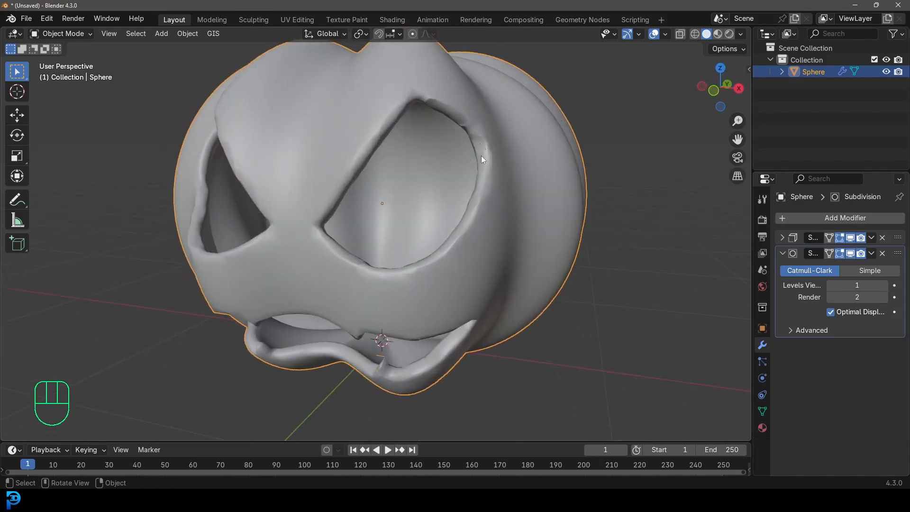
scroll(403, 281, up, 5)
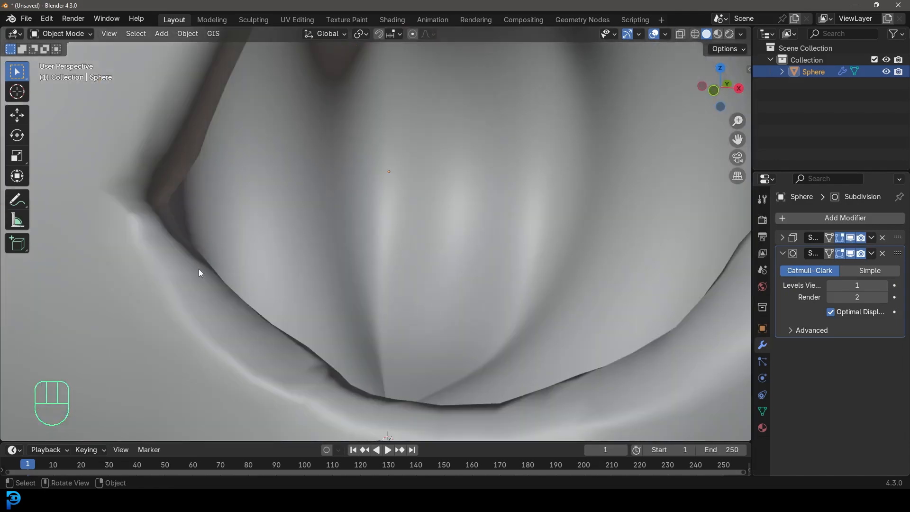
scroll(287, 229, down, 5)
scroll(330, 274, down, 3)
middle_drag(374, 267, 436, 265)
middle_drag(439, 221, 354, 225)
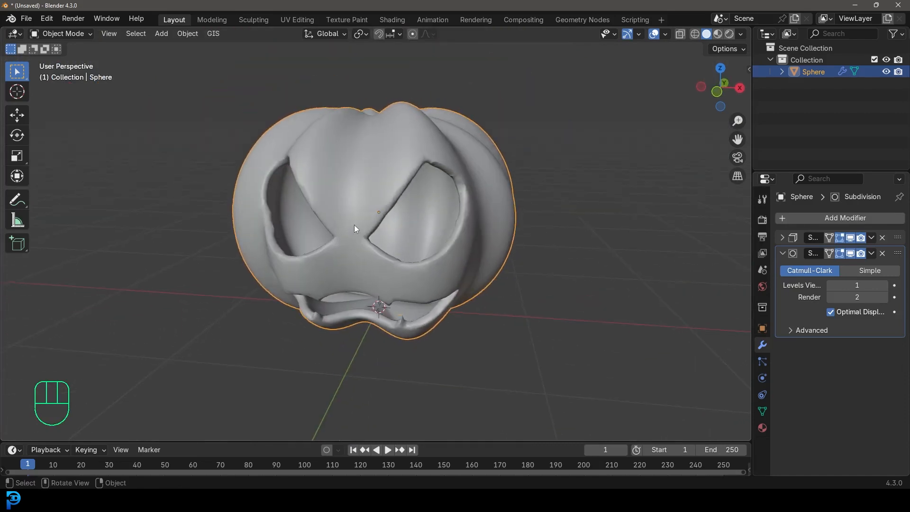
Add a mesh circle with 32 vertices and 1 m radius, and raise it along Z to just above the pumpkin's top.
key(KP_1)
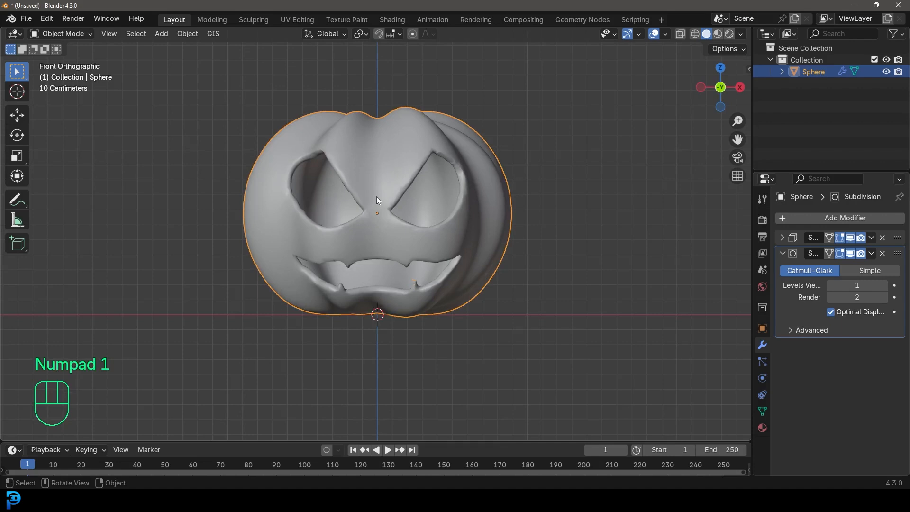
shift+middle_drag(376, 196, 376, 243)
scroll(383, 187, up, 2)
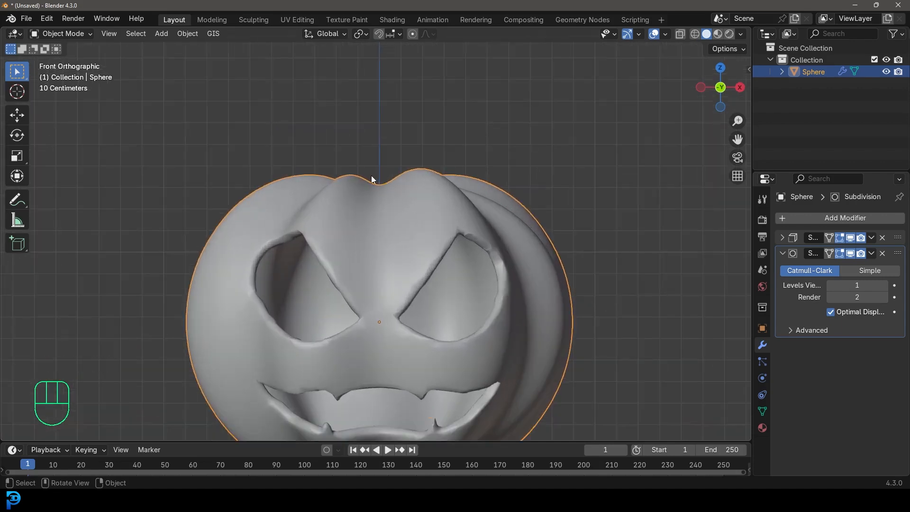
scroll(371, 175, down, 2)
key(shift+a)
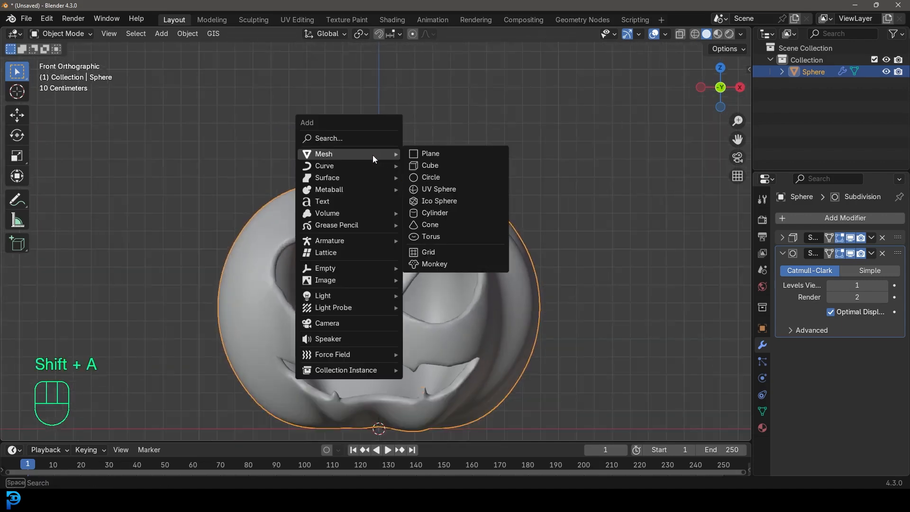
click(430, 176)
scroll(428, 205, down, 2)
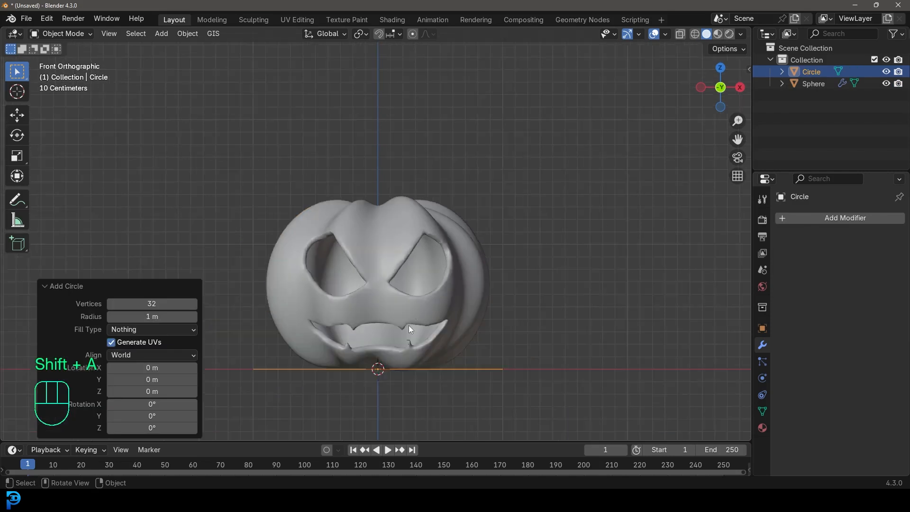
key(g)
key(z)
click(411, 153)
middle_drag(411, 153, 524, 253)
Scale the circle's vertices in Edit Mode to 0.105 so it fits the pumpkin's stem area.
key(Tab)
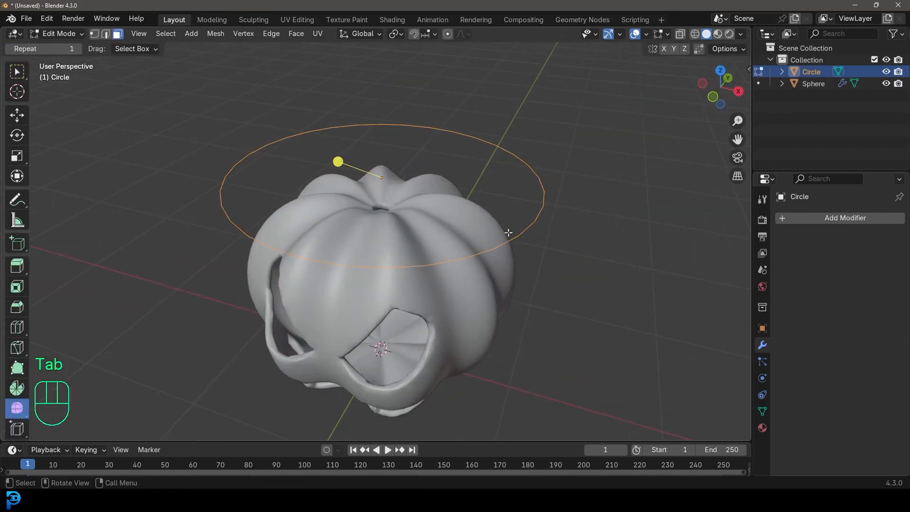
click(96, 34)
key(s)
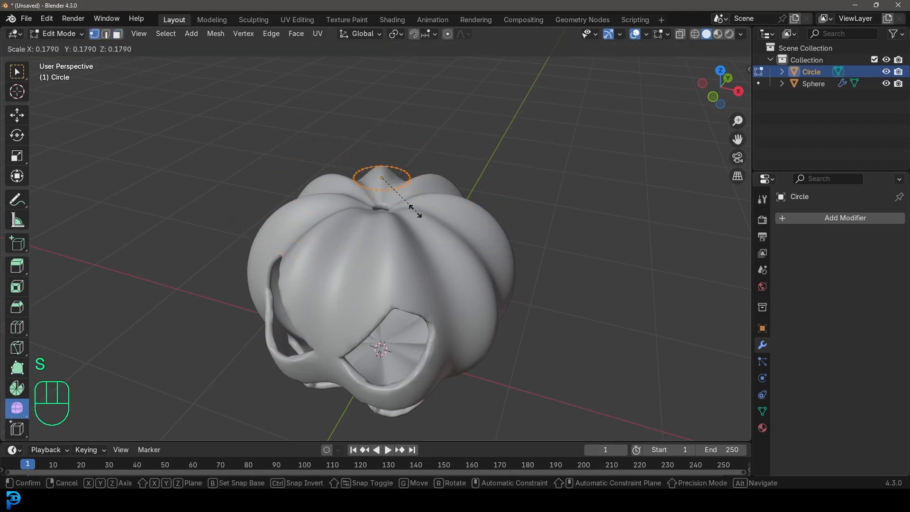
click(396, 196)
shift+middle_drag(396, 196, 403, 228)
scroll(414, 274, up, 3)
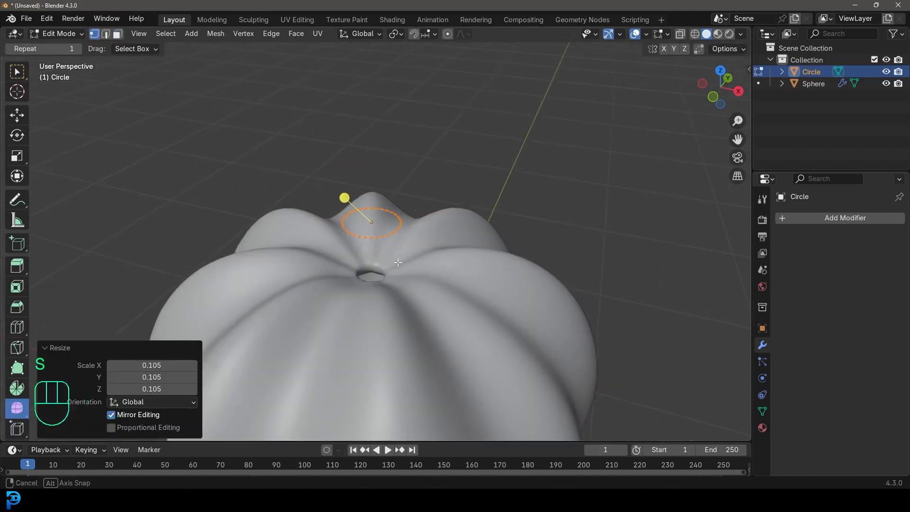
Extrude the circle into a stem base: one ring up about 0.044 m scaled by 1.342, another up about 0.054 m and slightly narrowed.
key(e)
click(413, 266)
key(s)
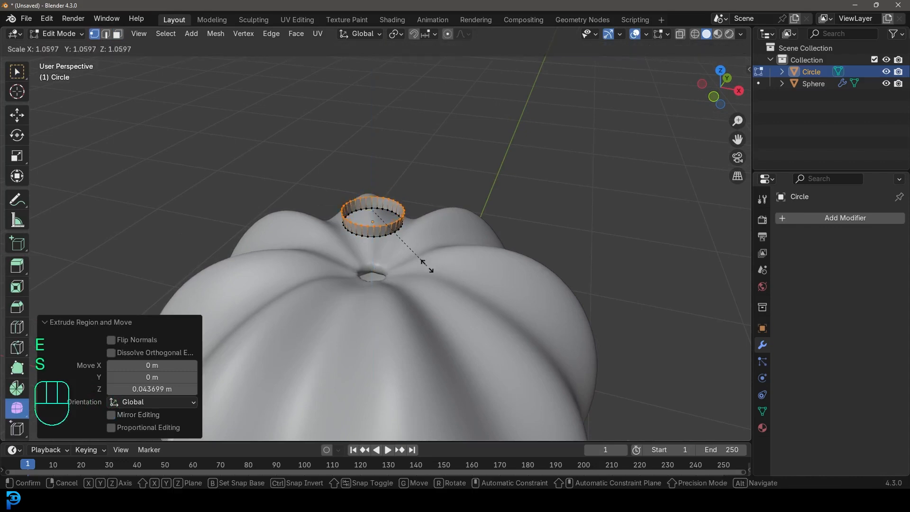
click(445, 276)
key(e)
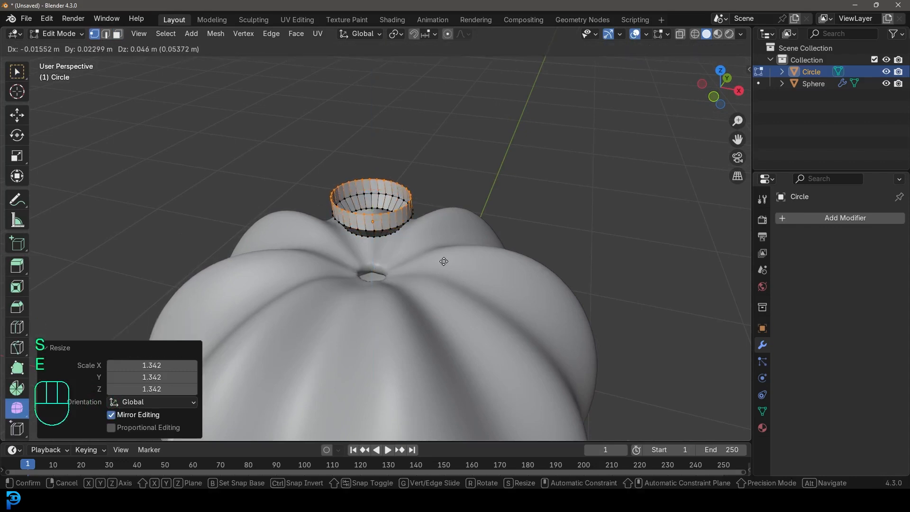
click(445, 262)
key(s)
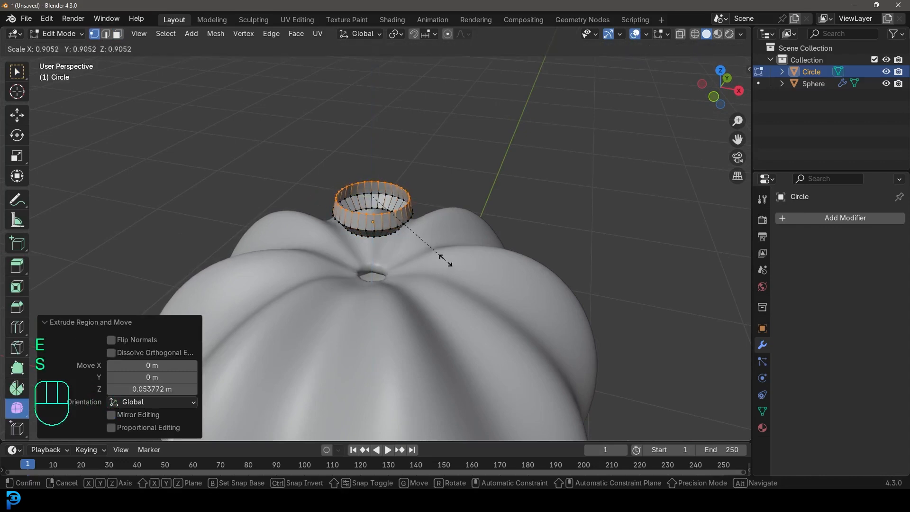
click(371, 248)
Extrude a further ring from the stem base, scale it to 0.611 and raise it to form a sloped shoulder.
key(s)
click(411, 243)
key(e)
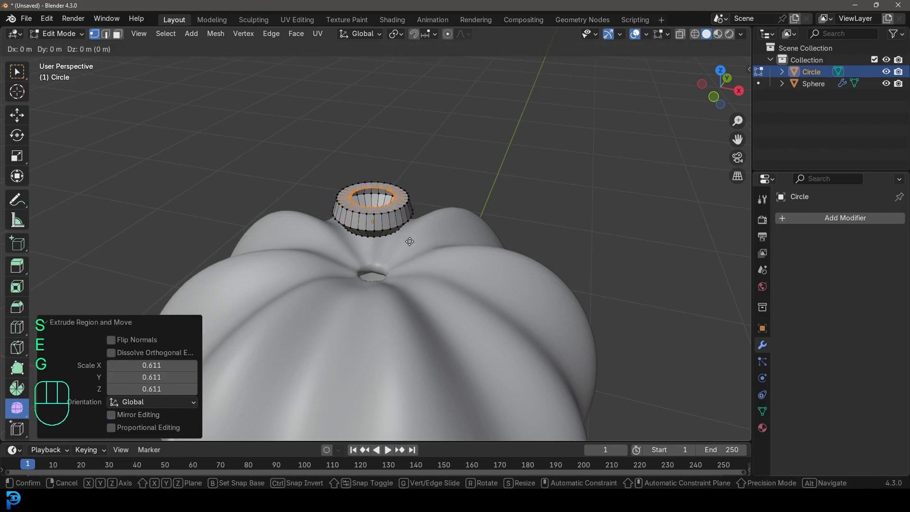
key(g)
key(g)
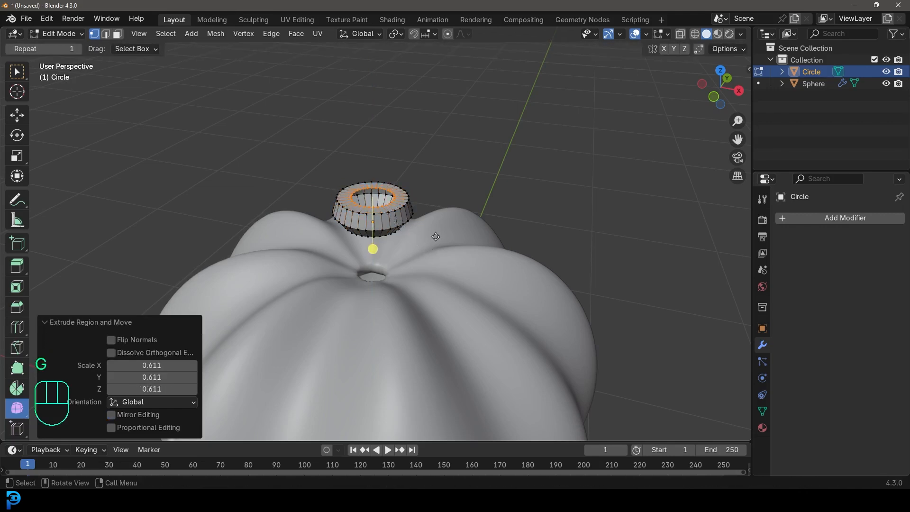
click(435, 218)
Extrude the stem's top ring upward in front view, tilt it, and scale it to 0.566.
key(KP_1)
shift+middle_drag(437, 210, 398, 261)
scroll(377, 204, up, 5)
key(e)
click(346, 142)
key(r)
click(448, 193)
key(s)
click(400, 209)
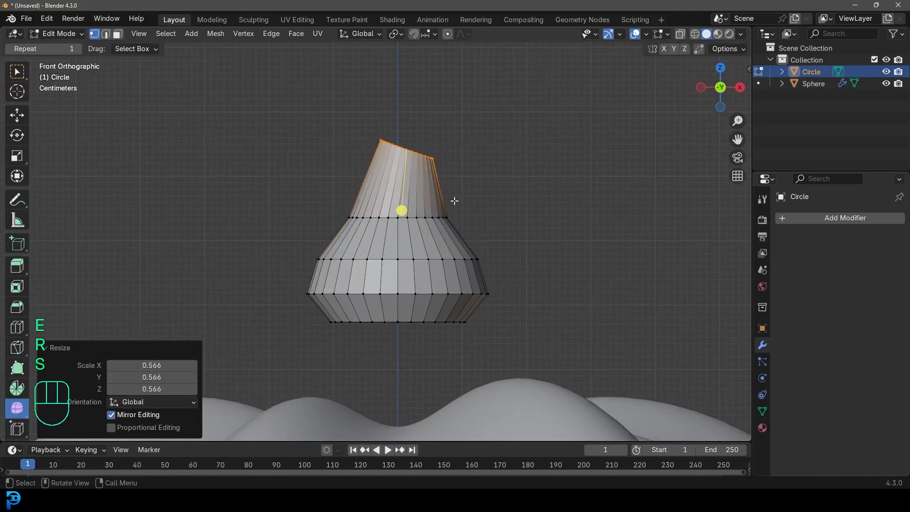
Extrude the stem about 0.104 m up and 0.043 m along X, and rotate the new ring about -24°.
key(e)
click(482, 133)
shift+middle_drag(482, 133, 486, 185)
key(r)
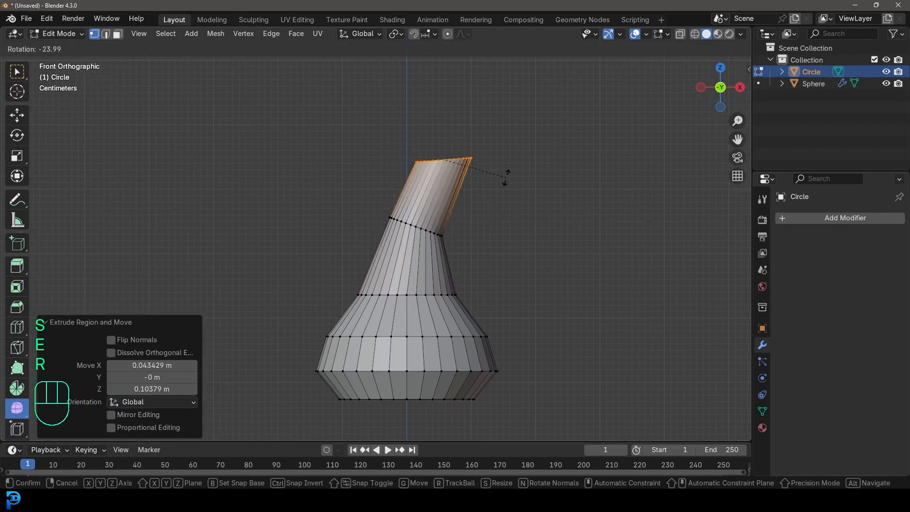
click(506, 178)
Extrude the stem's next section upward toward negative X, rotate its end ring -15.1°, and widen it.
key(e)
click(494, 126)
key(r)
click(545, 133)
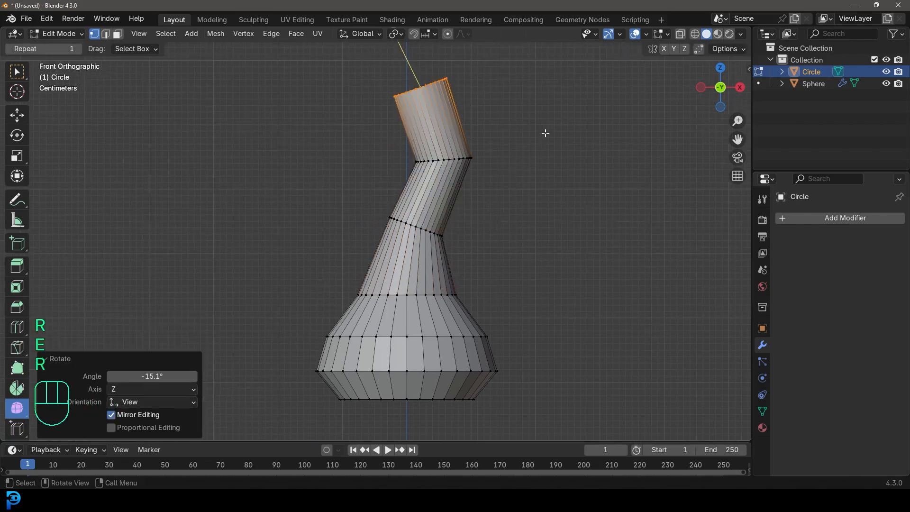
key(s)
click(630, 197)
Close off the stem's tip: extrude the end ring about 0.047 m up, scale it to 0.438, and fill it with a face.
middle_drag(630, 197, 501, 163)
key(e)
click(503, 167)
key(s)
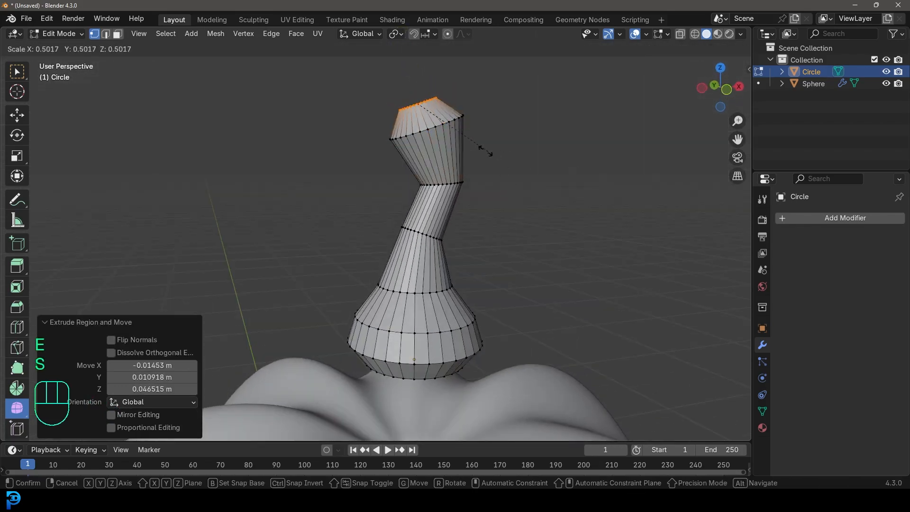
click(477, 148)
middle_drag(476, 148, 474, 178)
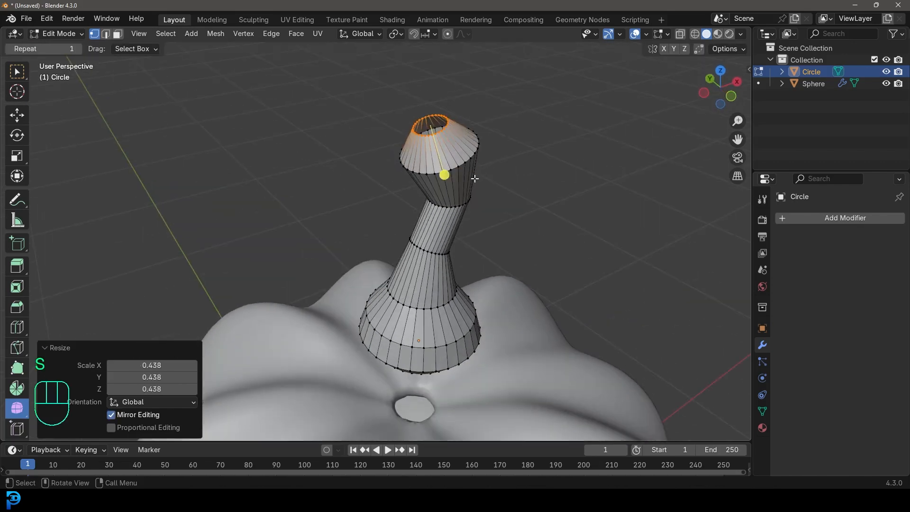
key(f)
middle_drag(467, 228, 478, 211)
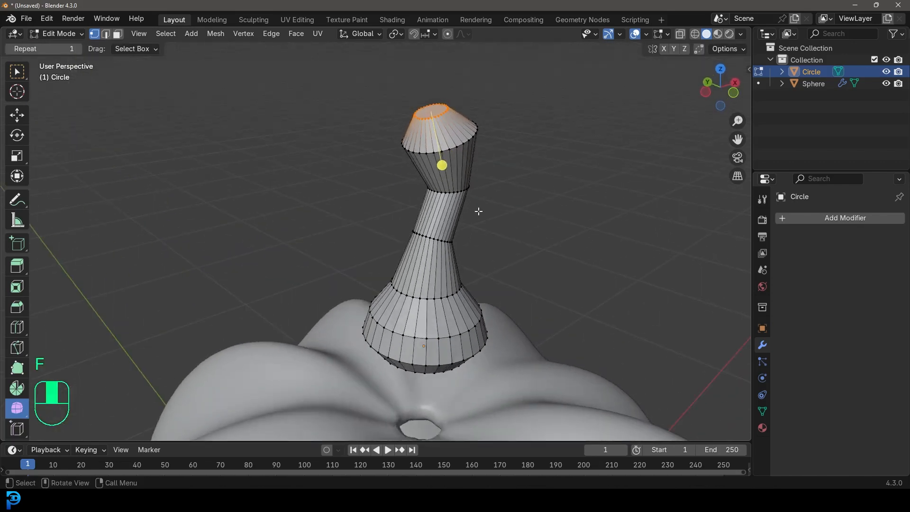
Select spaced lengthwise edge lines all around the stem and apply Shrink/Fatten with a -0.0247 m offset to form ridges.
click(107, 33)
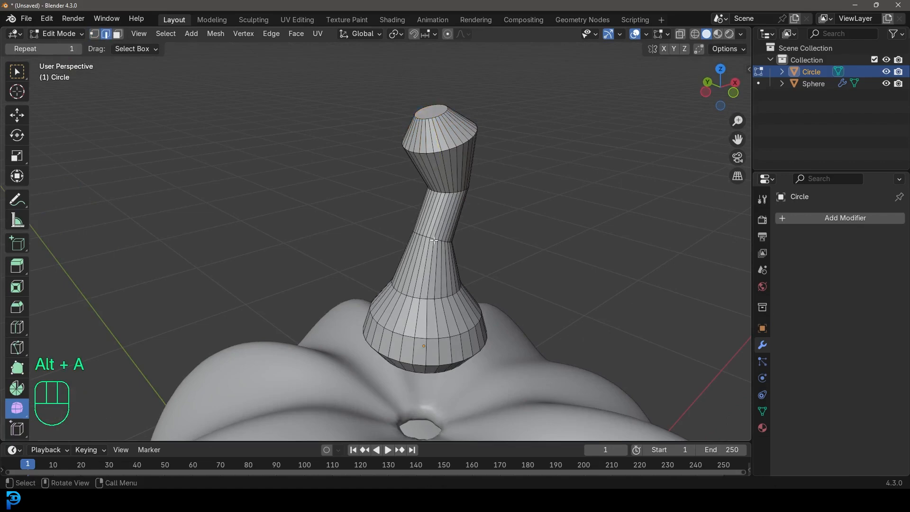
middle_drag(413, 271, 469, 261)
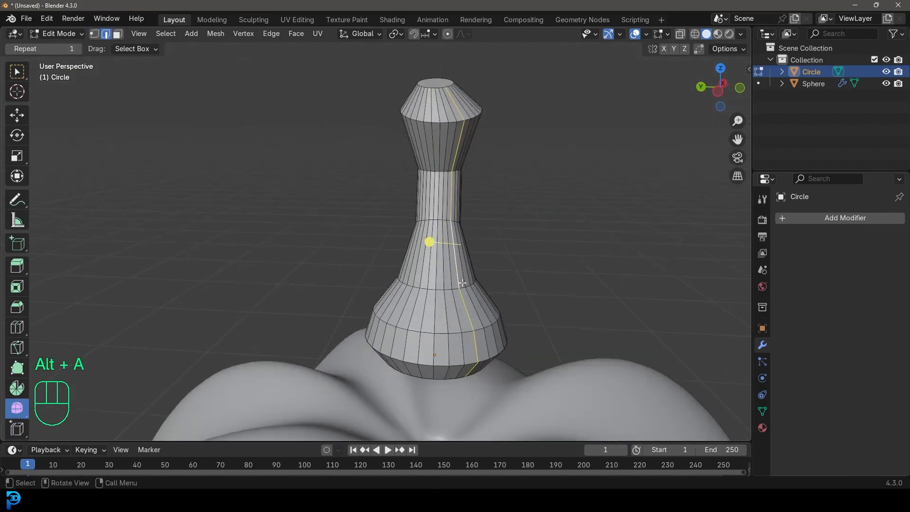
middle_drag(412, 275, 399, 300)
alt+shift+click(282, 324)
middle_drag(232, 317, 395, 316)
alt+shift+click(352, 310)
alt+shift+click(310, 308)
alt+shift+click(393, 316)
alt+shift+click(360, 315)
scroll(422, 284, down, 3)
middle_drag(438, 260, 504, 263)
scroll(577, 226, up, 1)
key(alt+s)
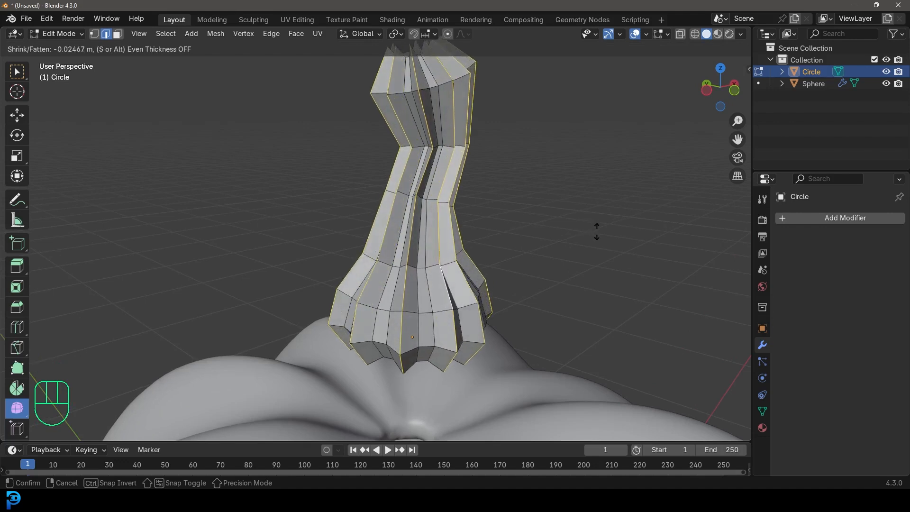
click(596, 231)
scroll(539, 206, down, 3)
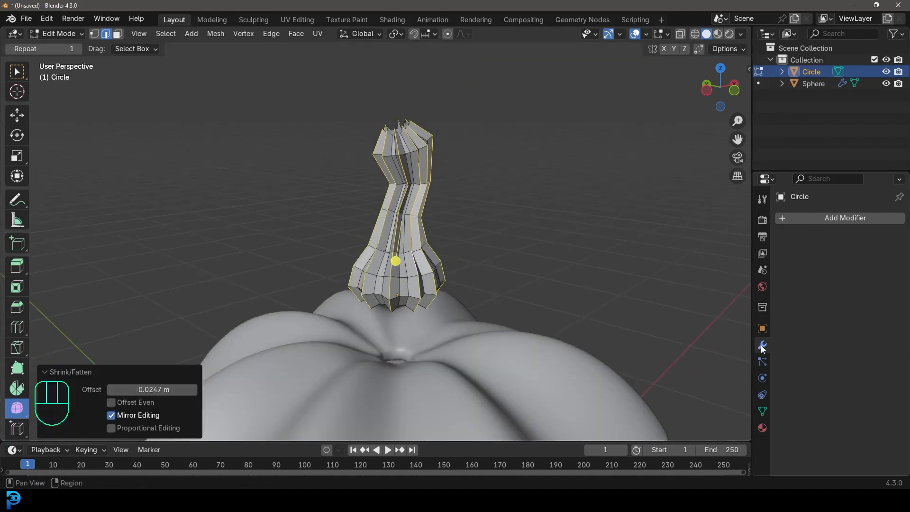
Add a Subdivision Surface modifier to the ridged stem and view it from the front.
click(822, 218)
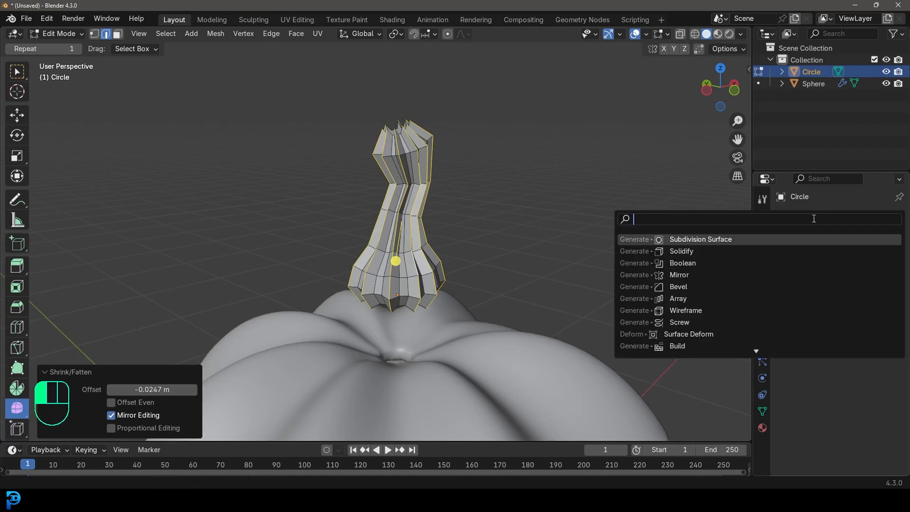
text(sub)
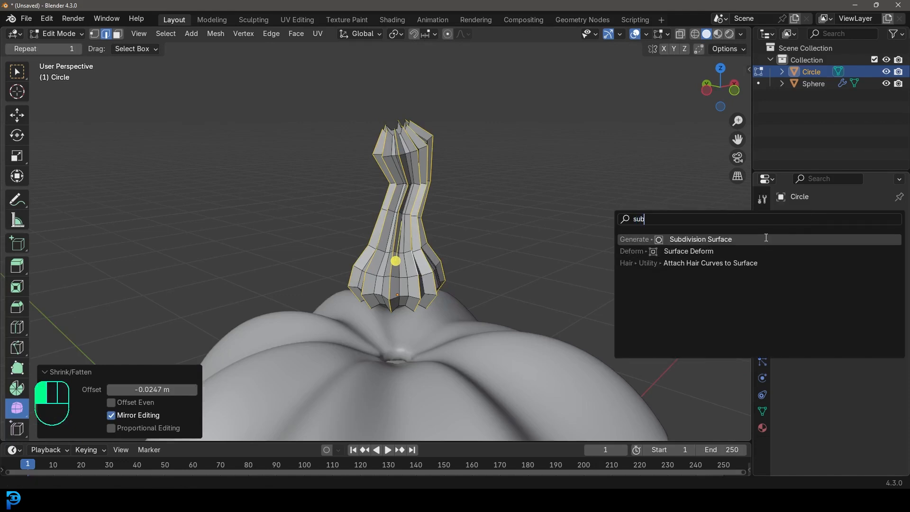
click(766, 238)
key(KP_1)
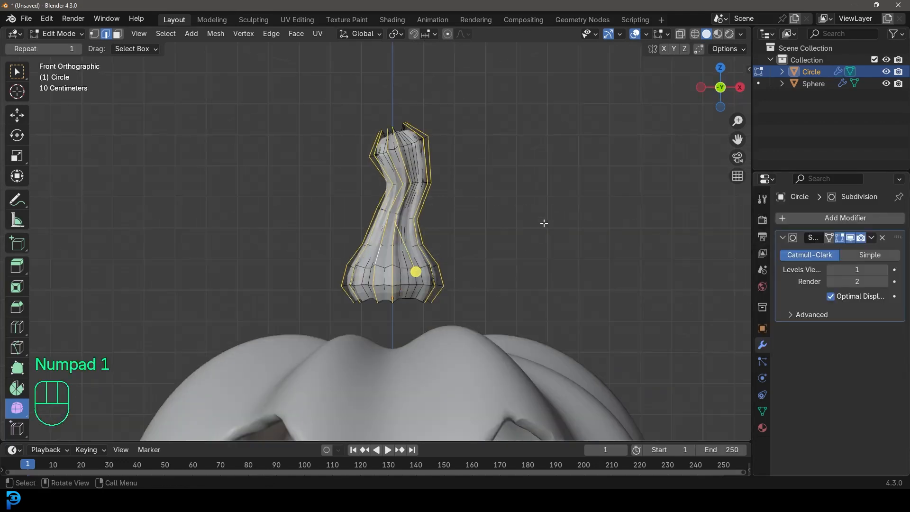
Select the whole stem mesh and lower it along Z until its base sits in the hollow on top of the pumpkin.
key(a)
key(g)
key(z)
click(393, 263)
middle_drag(395, 263, 414, 315)
shift+middle_drag(413, 315, 419, 230)
middle_drag(420, 230, 433, 212)
key(g)
key(z)
click(438, 226)
key(Tab)
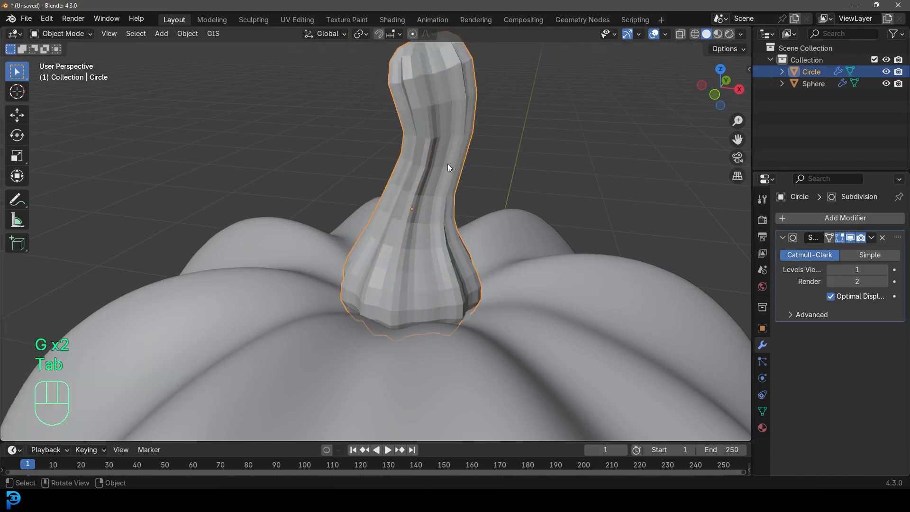
Shade the stem smooth and raise its Subdivision modifier's viewport level to 2.
scroll(449, 164, down, 2)
right_click(427, 127)
click(379, 126)
scroll(387, 194, down, 3)
middle_drag(386, 194, 425, 176)
key(alt+a)
scroll(425, 176, up, 3)
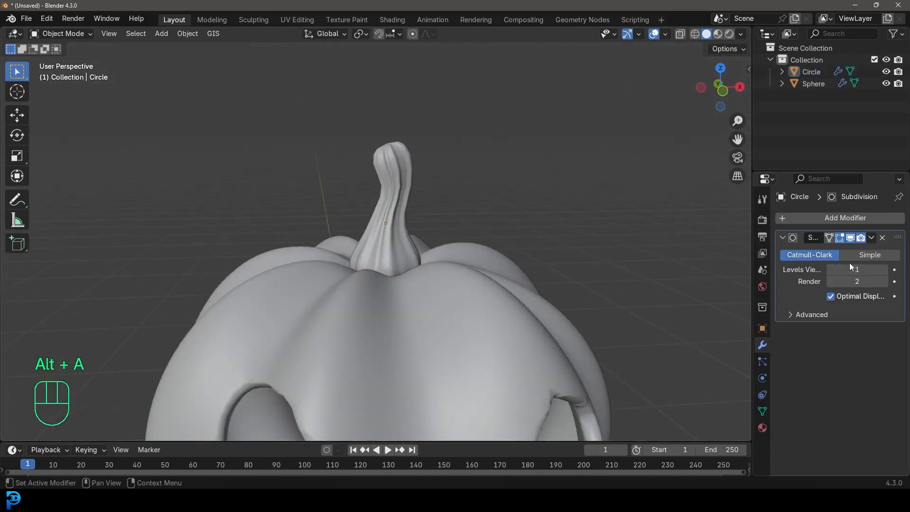
click(884, 270)
middle_drag(562, 265, 592, 241)
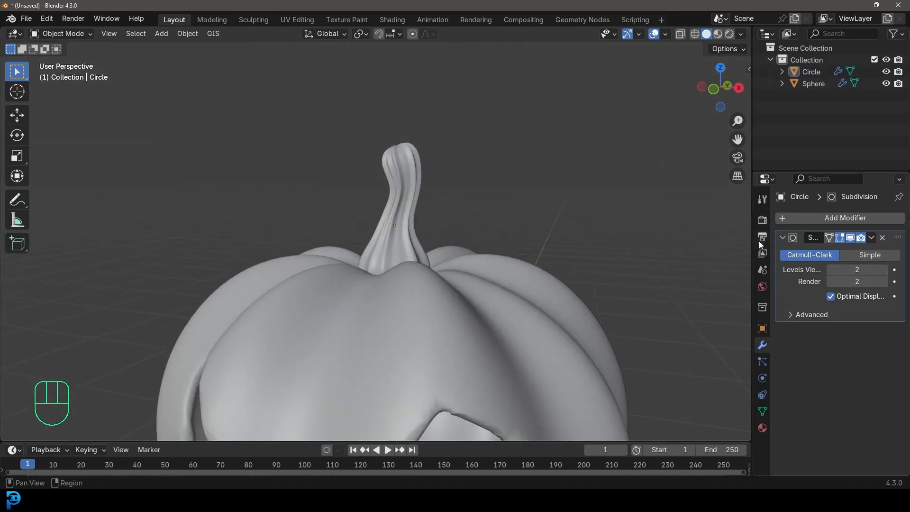
click(782, 238)
Save the pumpkin scene to the Desktop as tut.blend.
key(KP_1)
scroll(526, 203, down, 3)
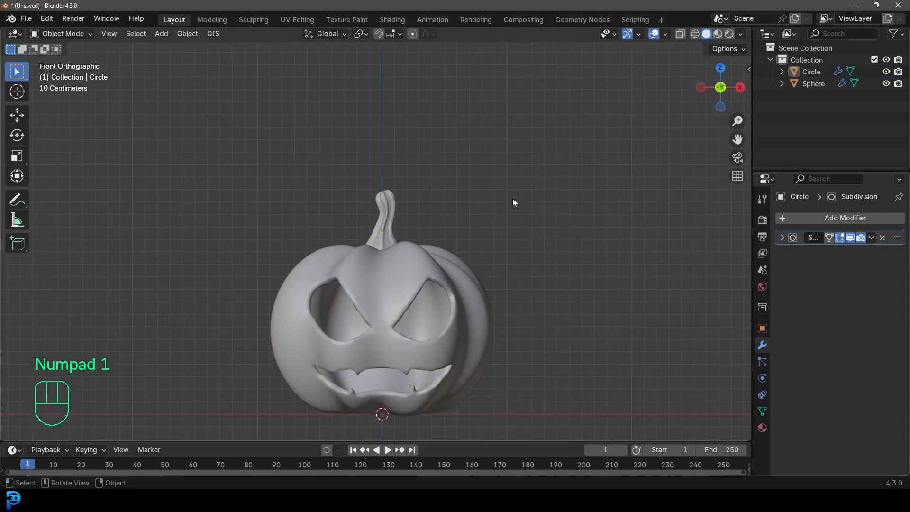
shift+middle_drag(376, 212, 417, 218)
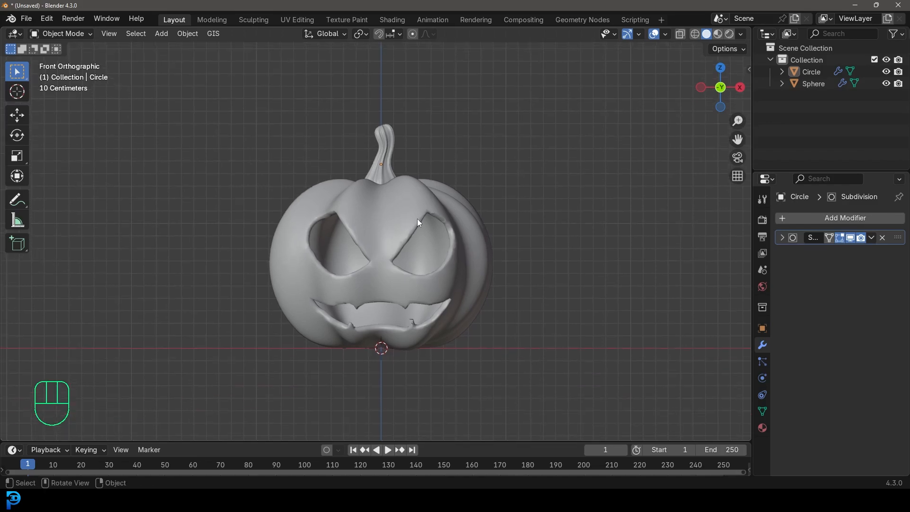
key(ctrl+s)
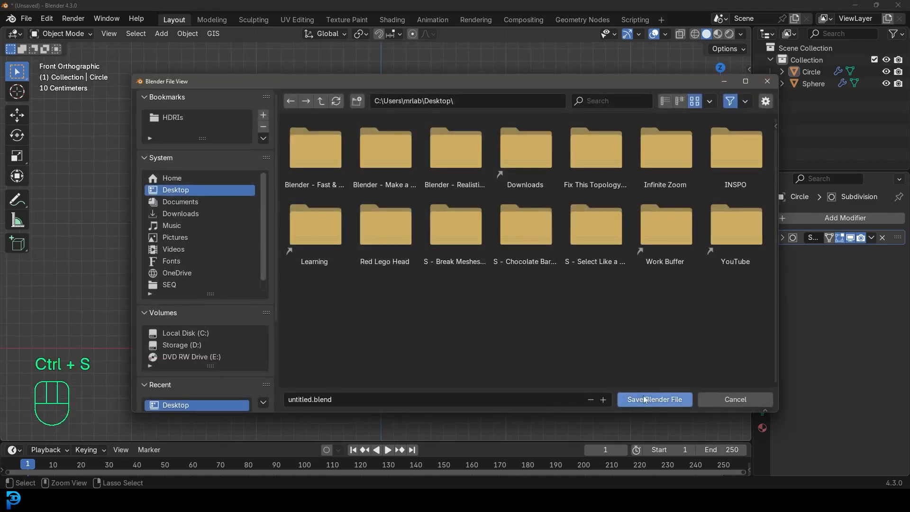
click(538, 396)
text(tut)
key(Return)
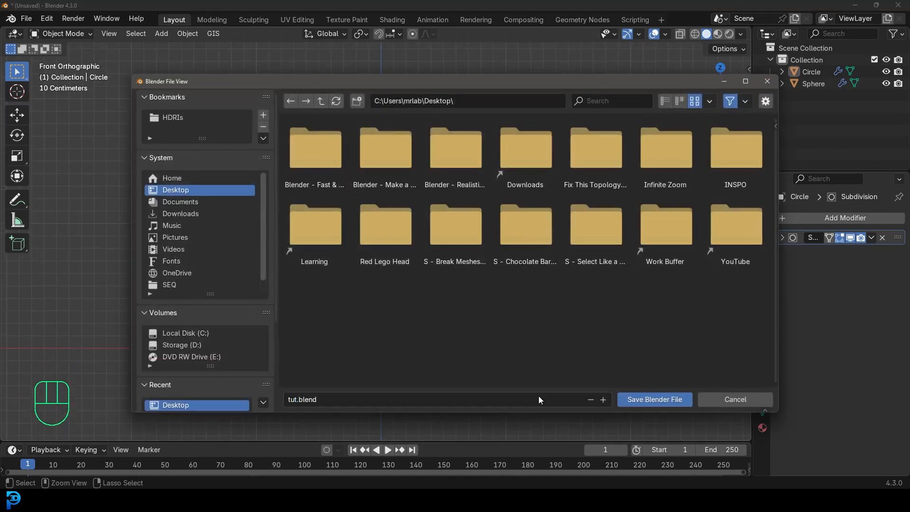
click(630, 399)
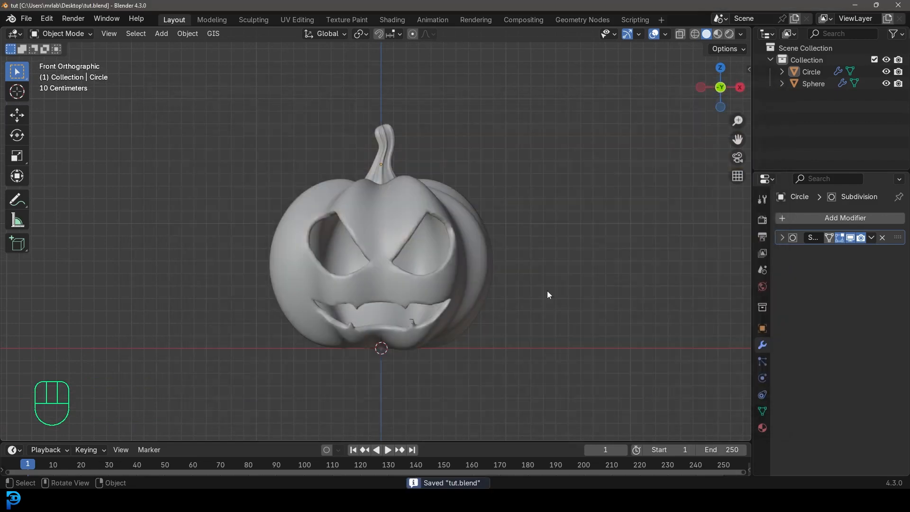
Thicken the pumpkin body's shell by adjusting the thickness of its Solidify modifier.
click(459, 237)
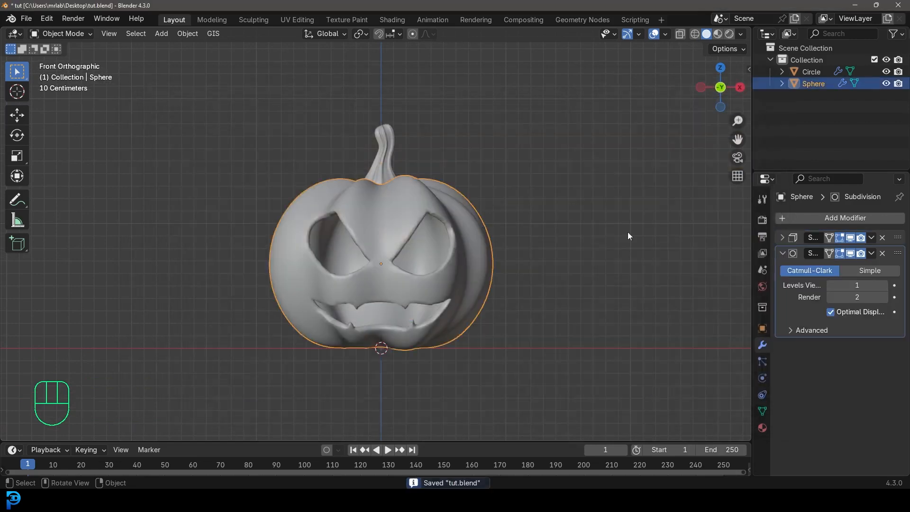
click(783, 237)
shift+drag(856, 269, 869, 270)
click(782, 238)
click(782, 253)
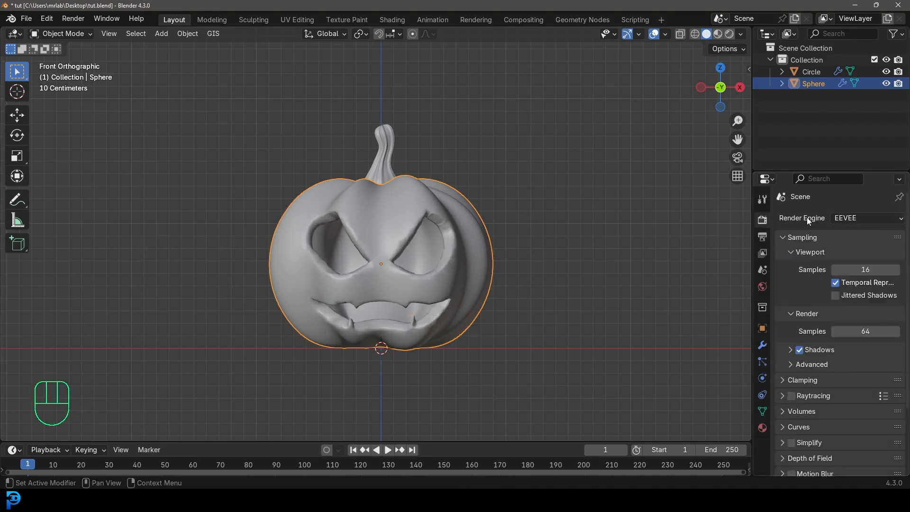
Set the render engine to Cycles with GPU Compute and limit the final render to 45 max samples.
click(860, 218)
click(861, 257)
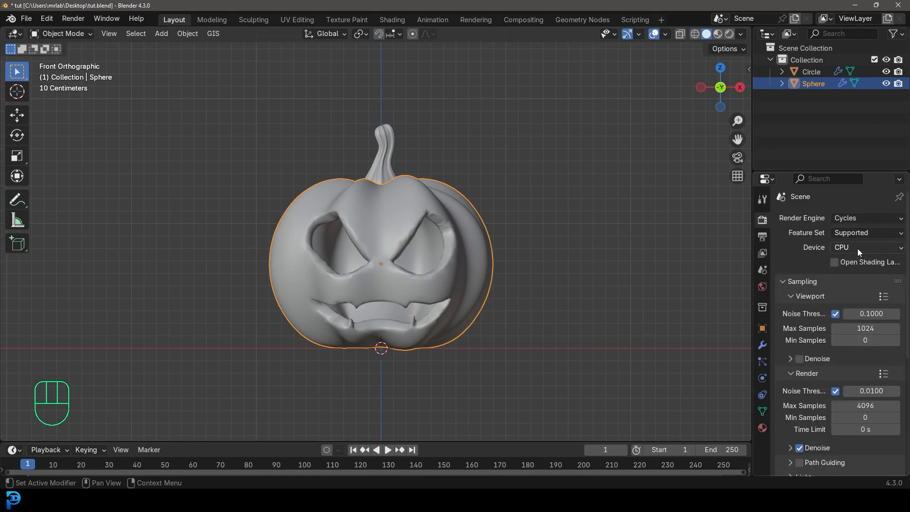
click(846, 247)
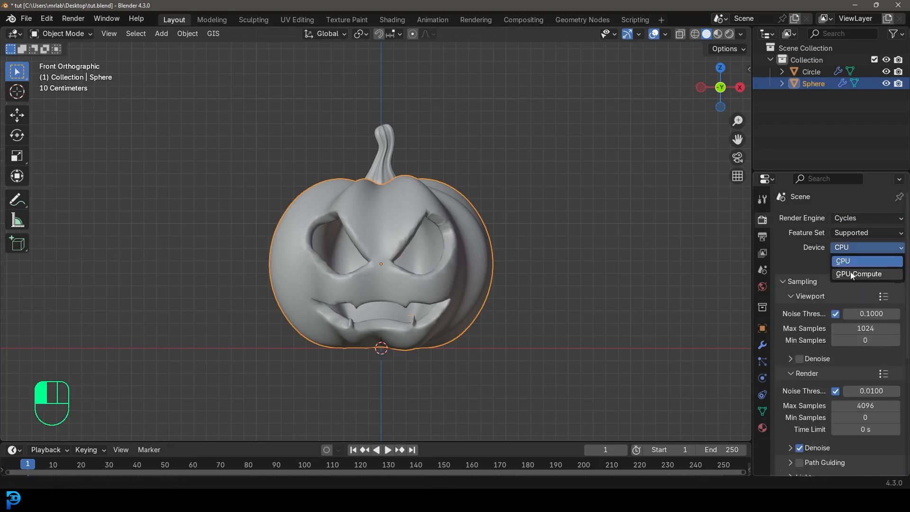
click(851, 274)
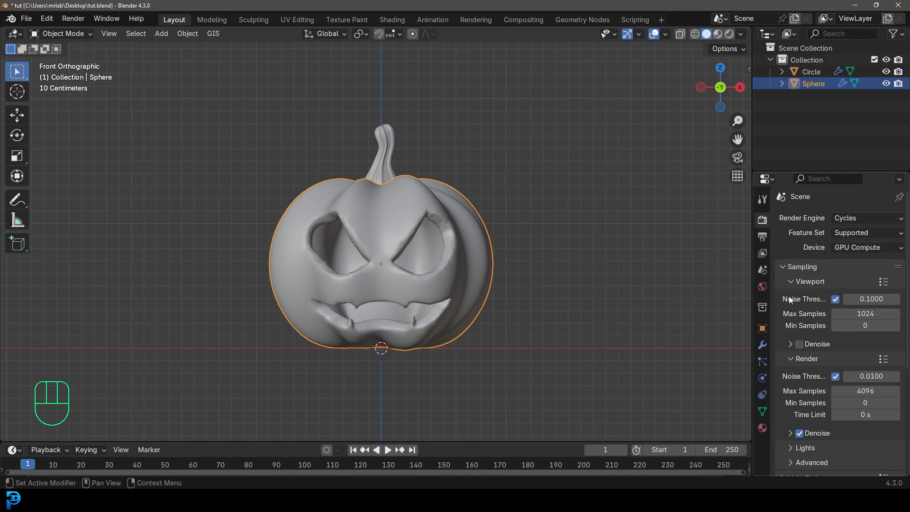
click(868, 389)
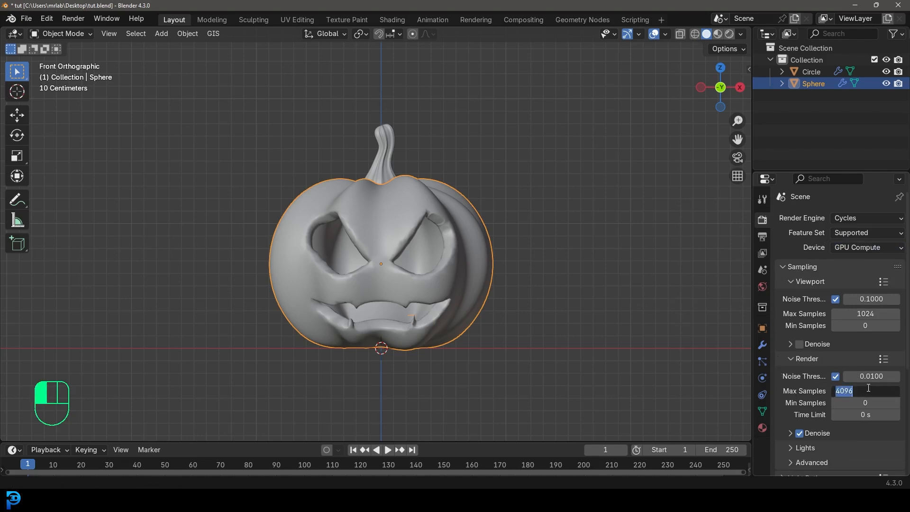
text(45)
key(Return)
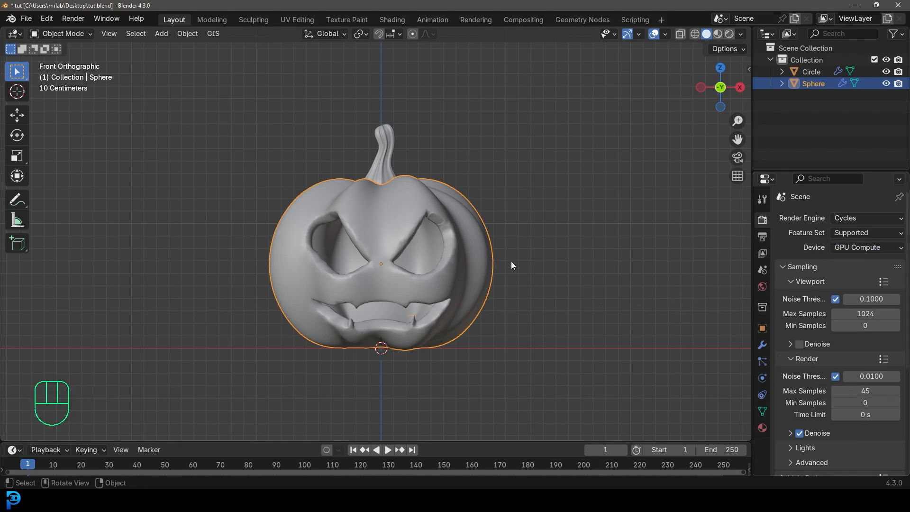
Add an area light and move it beside the pumpkin, about 1.6 m along X and 1.43 m up.
scroll(439, 249, down, 2)
key(shift+a)
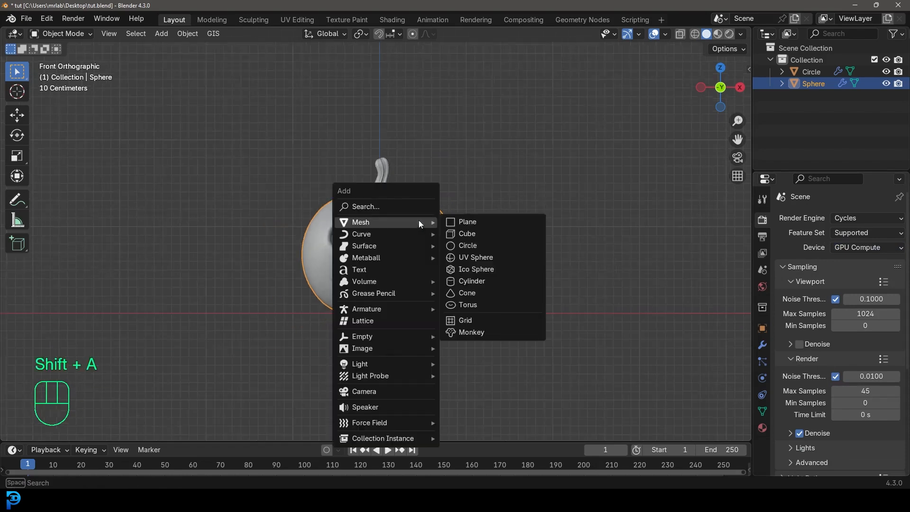
mouse_move(373, 361)
click(473, 400)
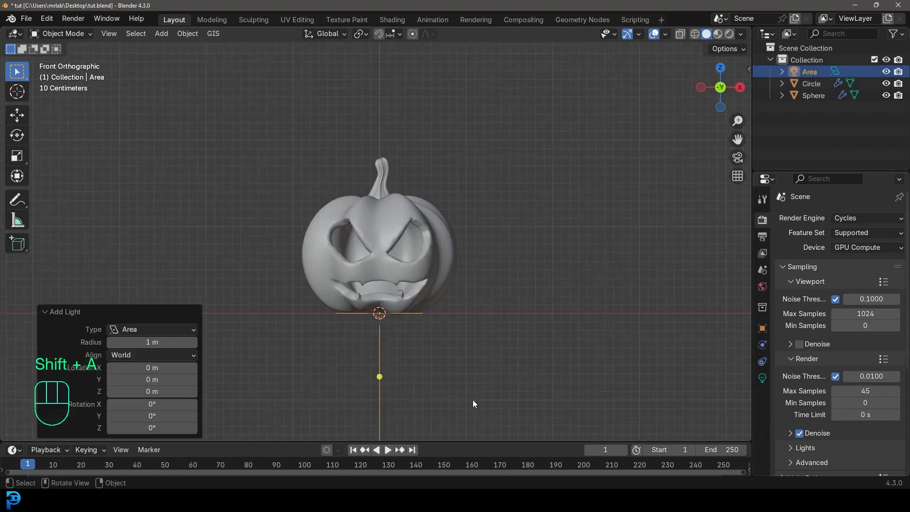
key(g)
click(505, 255)
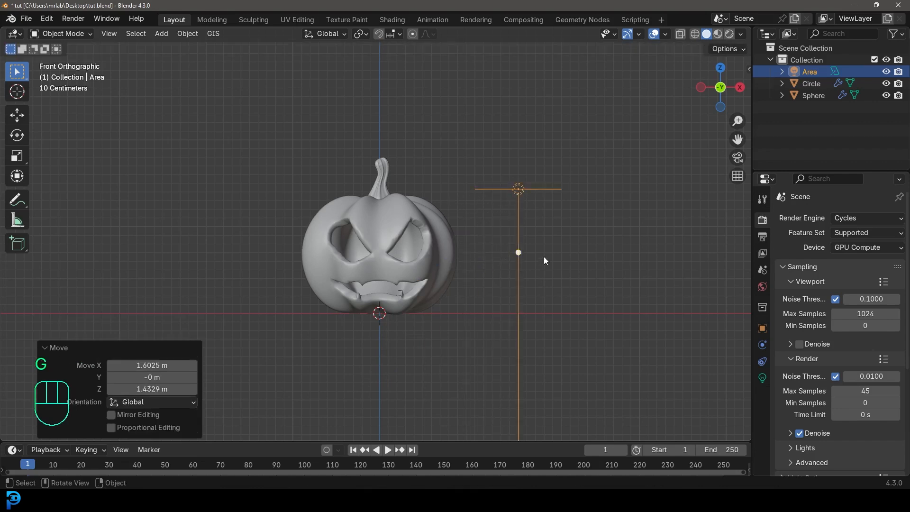
Set the area light's size to 2 m, its power to 200 W and its color to light blue.
click(762, 378)
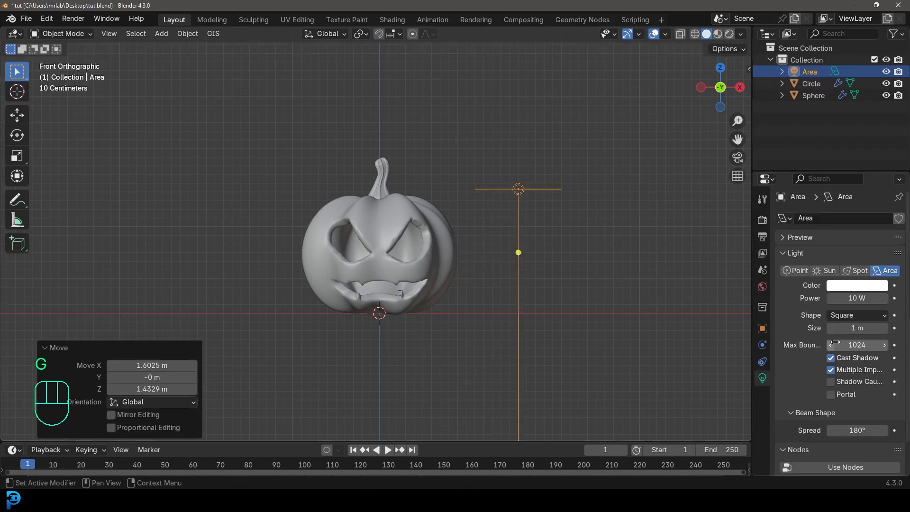
click(854, 328)
key(Return)
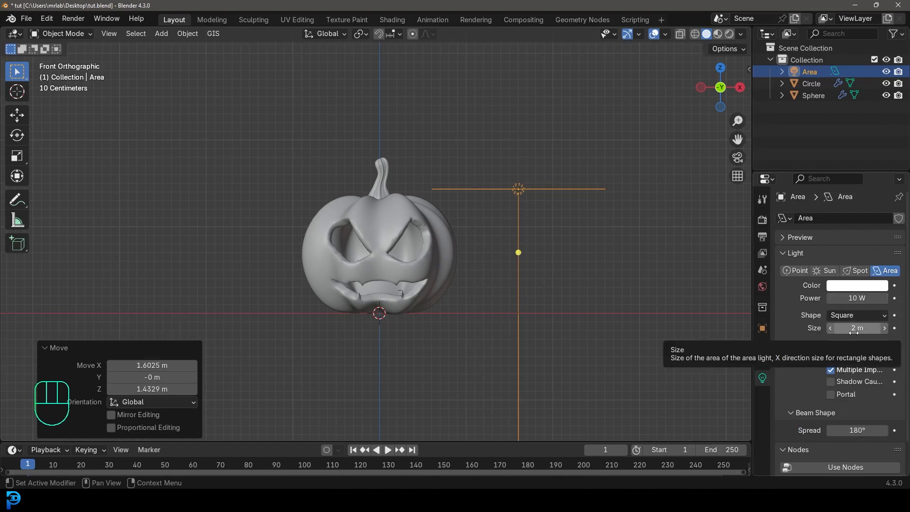
click(854, 298)
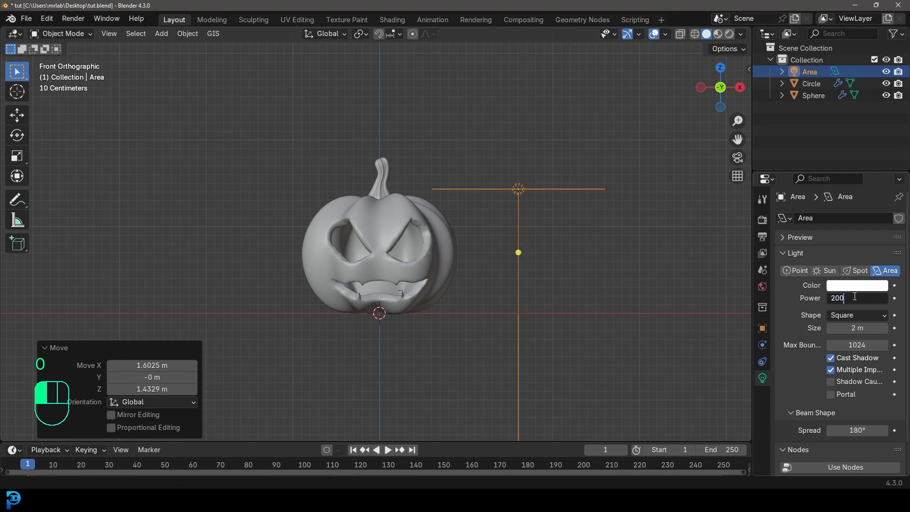
key(Return)
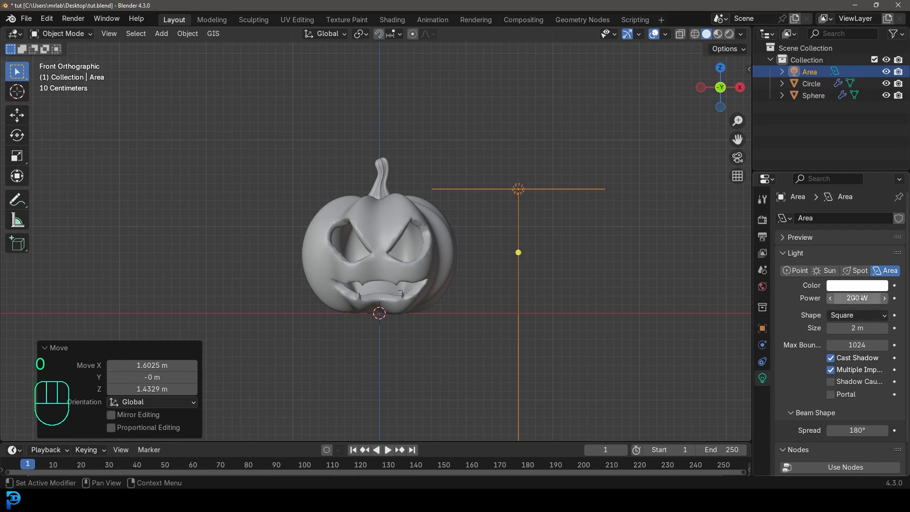
click(854, 286)
drag(821, 149, 830, 132)
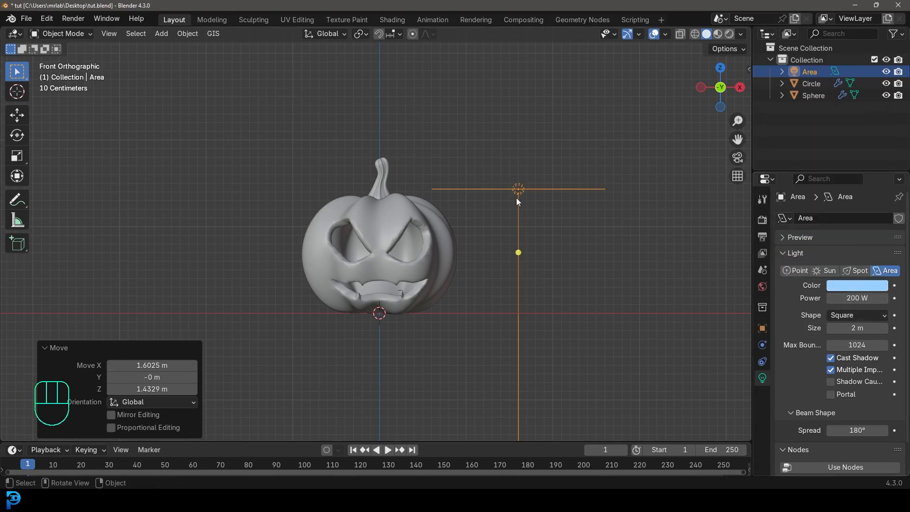
Turn the area light upright to shine toward the front, and move it about 1.73 m back and 0.73 m down.
key(KP_3)
key(r)
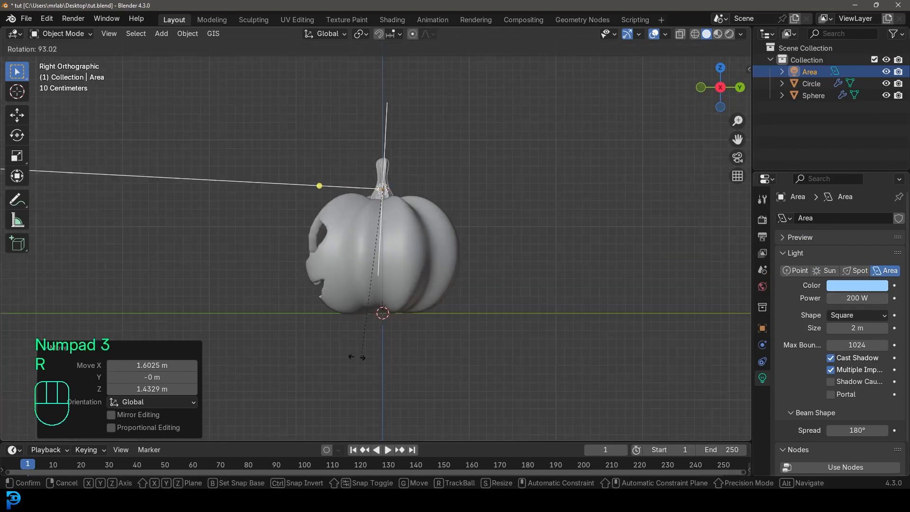
click(366, 357)
key(g)
click(498, 417)
Angle the area light toward the pumpkin in top view and move it about 0.95 m closer along Y.
key(KP_7)
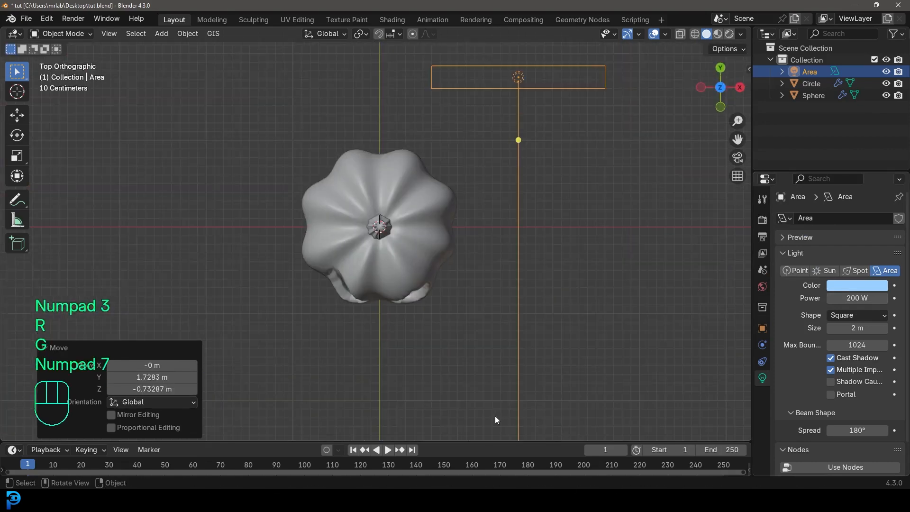
key(r)
click(413, 339)
key(g)
click(488, 348)
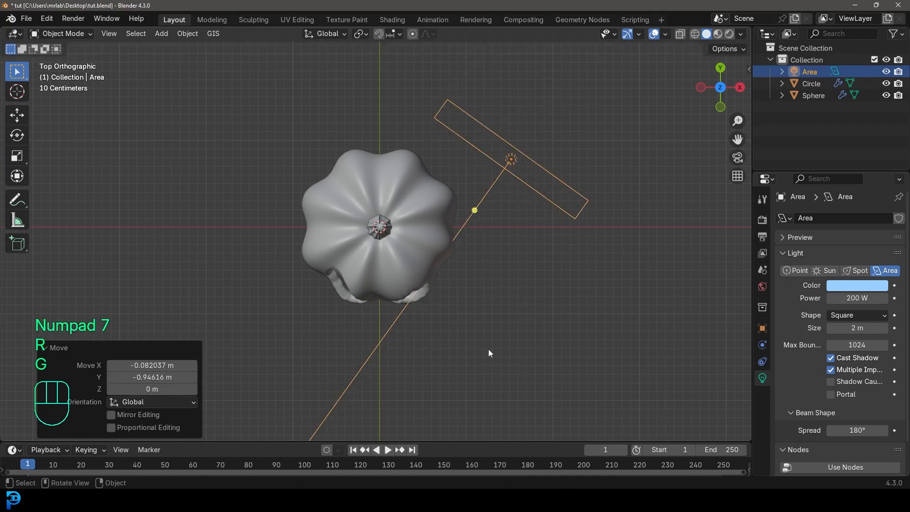
Duplicate the area light to the pumpkin's opposite rear side and rotate the copy -82.1° to face the pumpkin.
shift+middle_drag(495, 336, 510, 365)
key(shift+d)
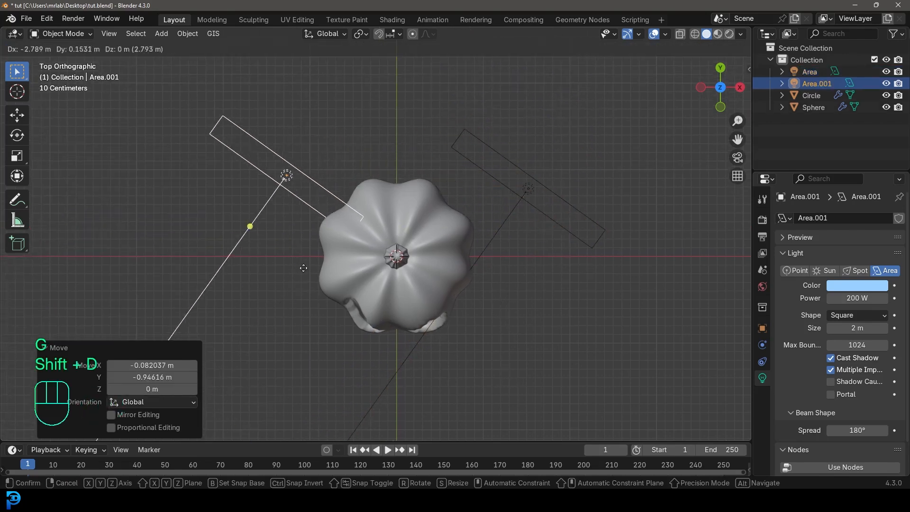
click(260, 296)
key(r)
click(446, 120)
middle_drag(445, 124, 466, 175)
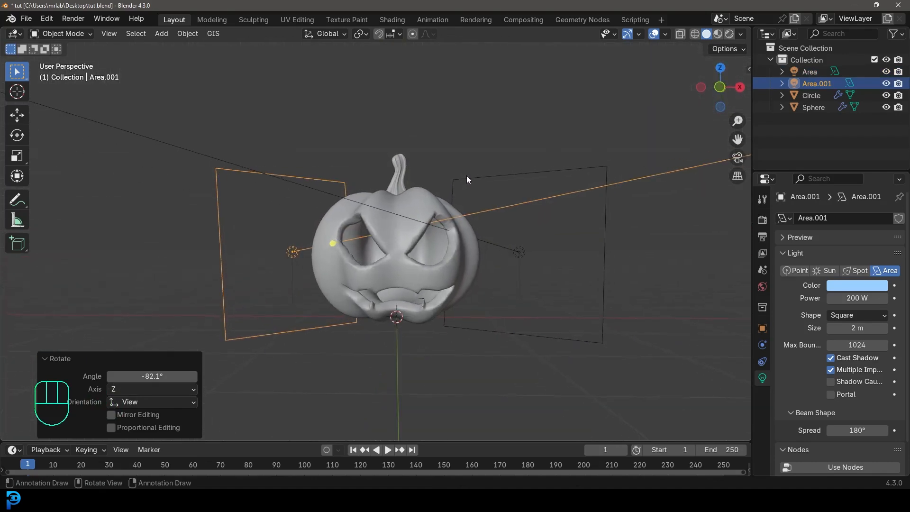
Switch to Rendered shading, then turn the duplicated light more toward the front and move it farther behind the pumpkin.
key(z)
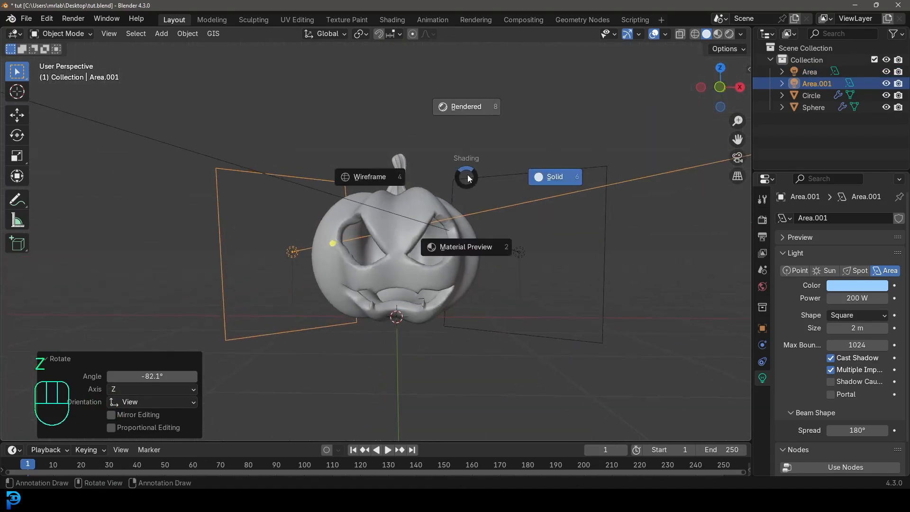
key(8)
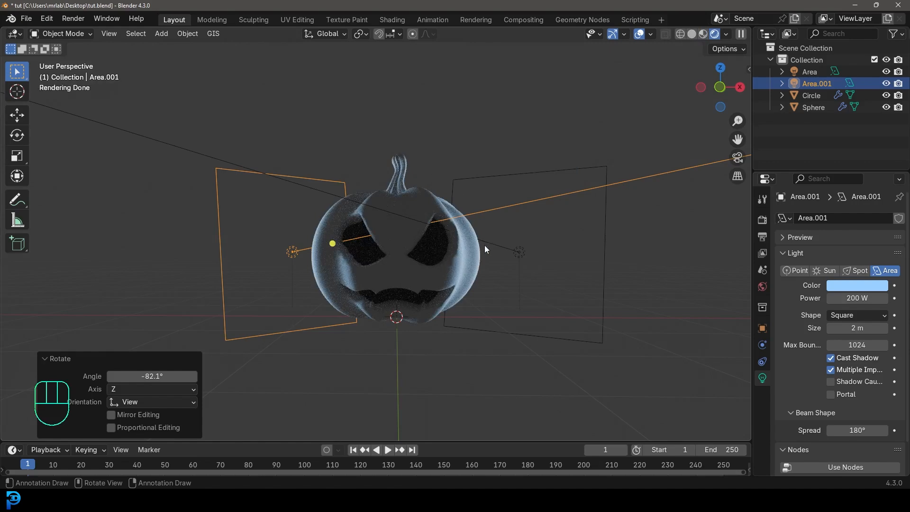
key(KP_7)
key(r)
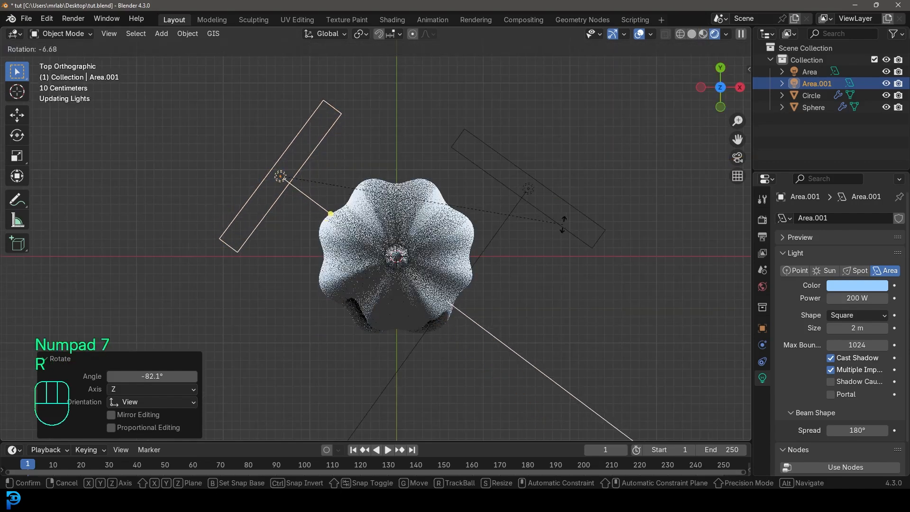
click(505, 355)
key(g)
click(514, 292)
Rotate the original area light more toward the front and move it about 0.5 m inward and 1.03 m back.
click(577, 252)
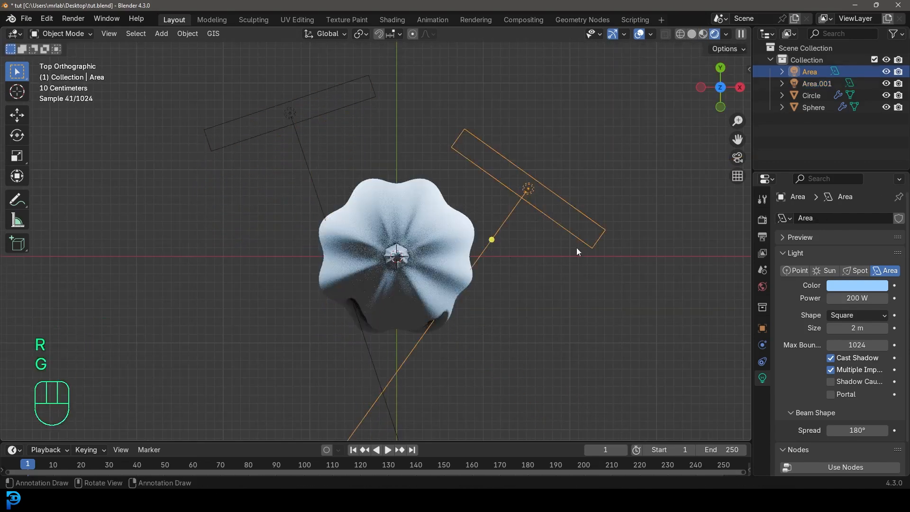
key(r)
click(565, 204)
key(g)
click(530, 131)
middle_drag(530, 133, 504, 339)
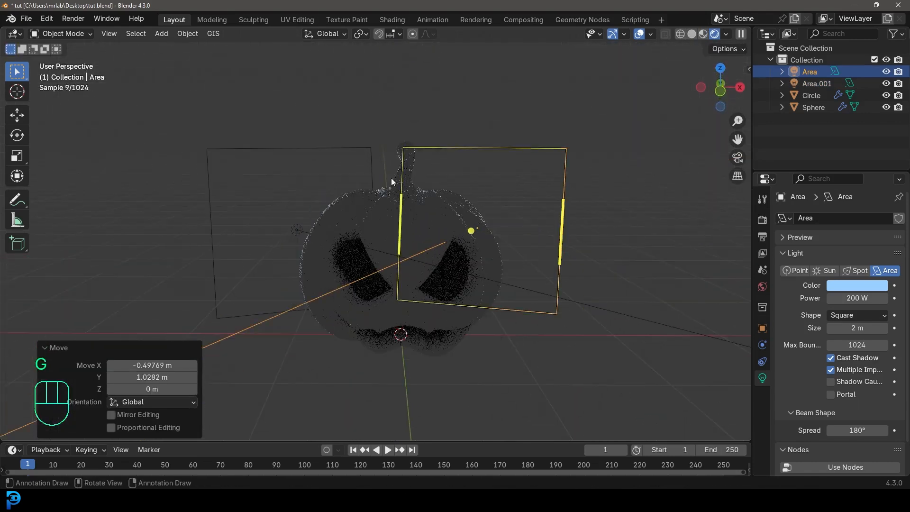
middle_drag(391, 181, 407, 313)
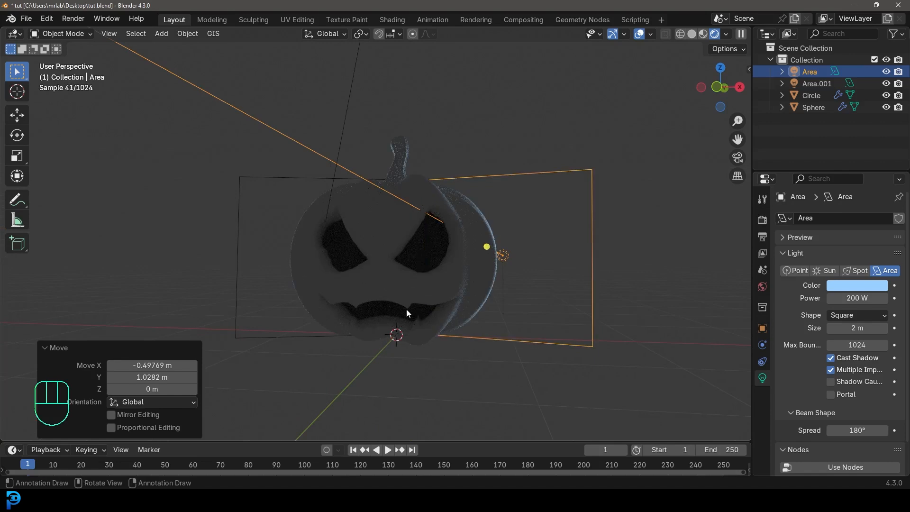
Switch to Solid shading, add a point light and raise it about 0.68 m along Z into the pumpkin's interior.
key(z)
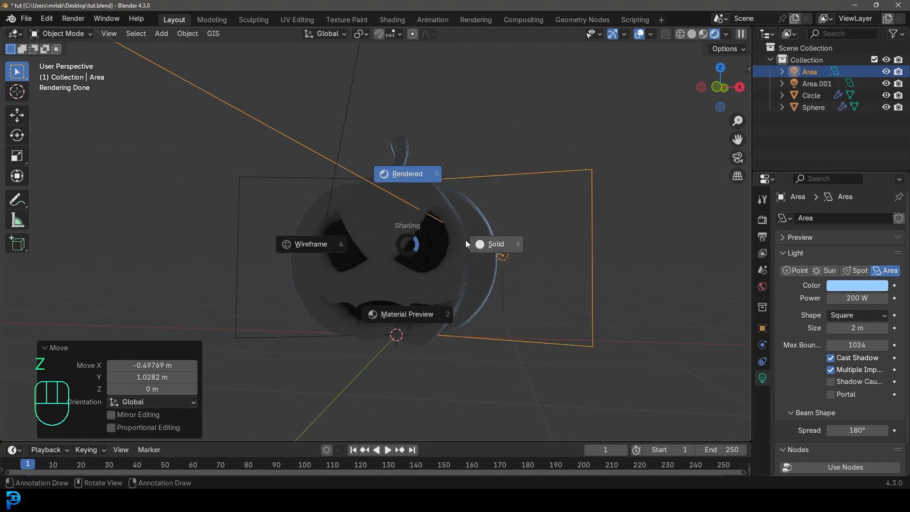
click(467, 241)
key(shift+a)
mouse_move(431, 251)
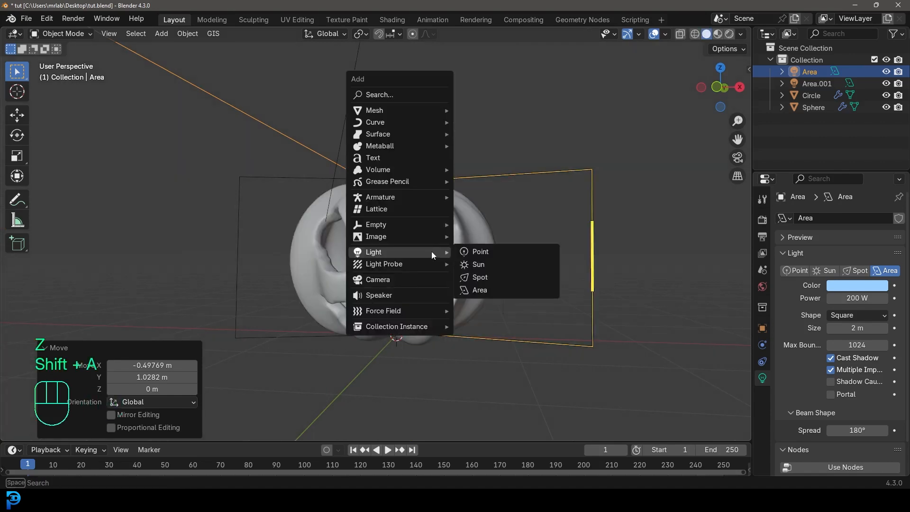
click(483, 252)
middle_drag(490, 253, 401, 349)
key(g)
key(z)
click(405, 260)
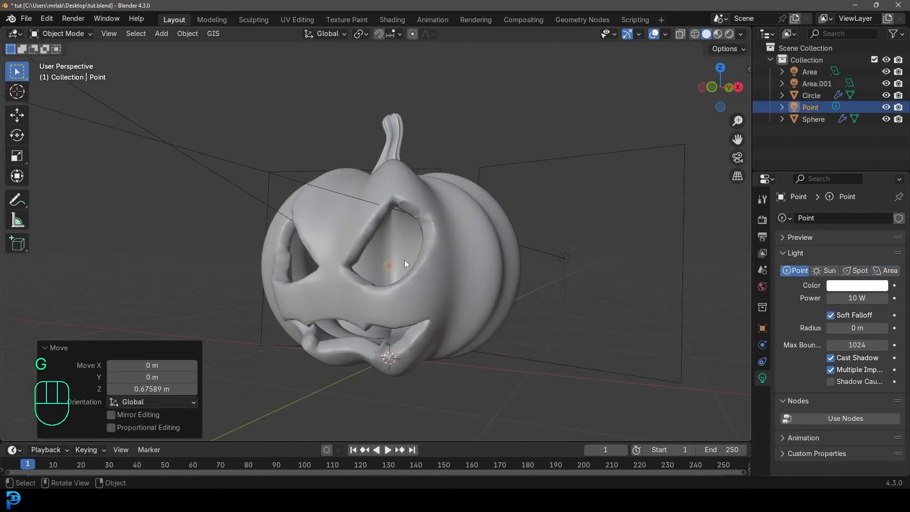
Set the point light to 100 W with orange color #FF964B and preview the glow in Rendered shading.
middle_drag(404, 260, 377, 283)
click(861, 299)
text(1)
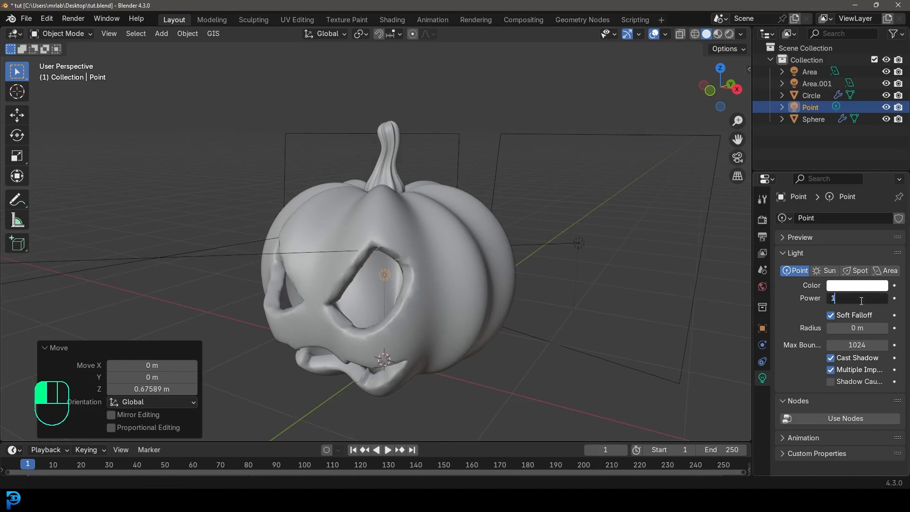
text(00)
key(Return)
click(861, 286)
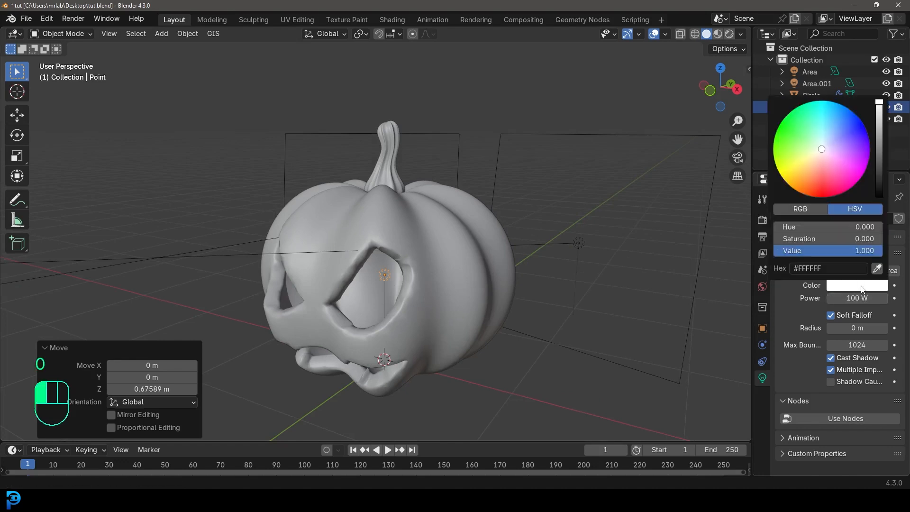
click(808, 181)
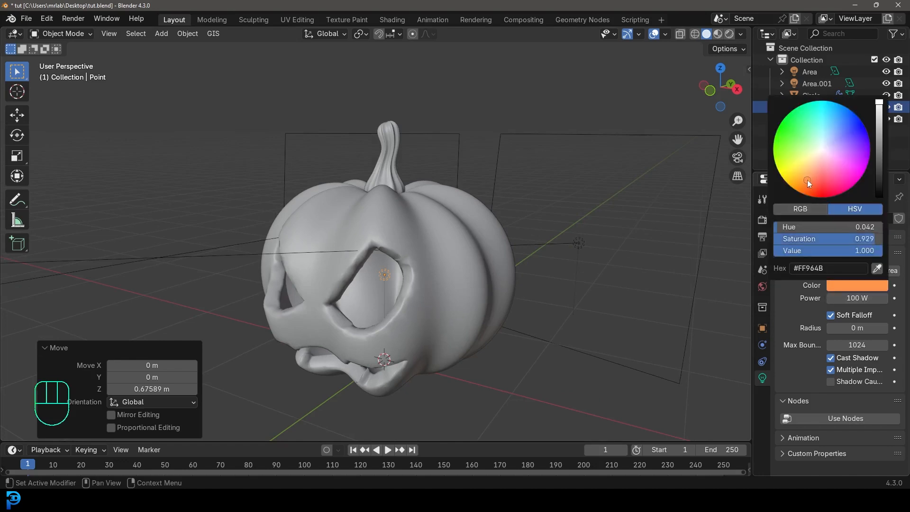
middle_drag(544, 299, 413, 301)
key(z)
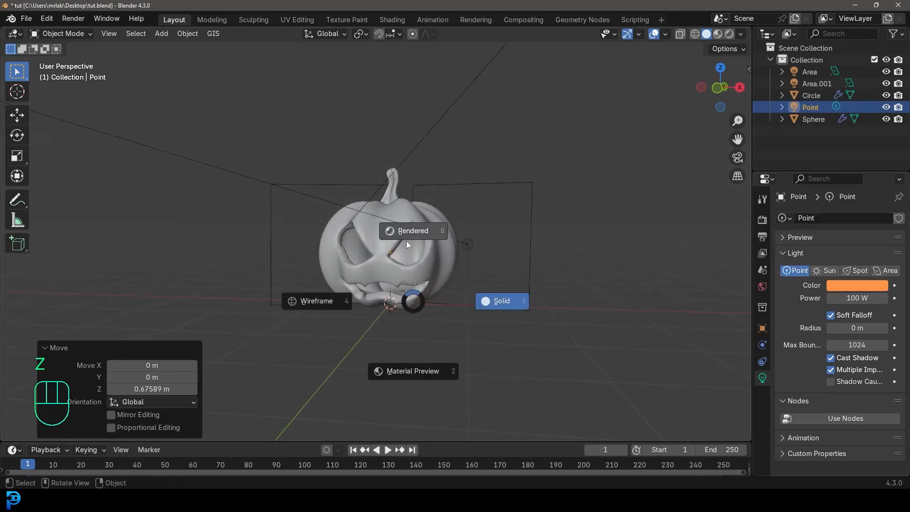
click(496, 256)
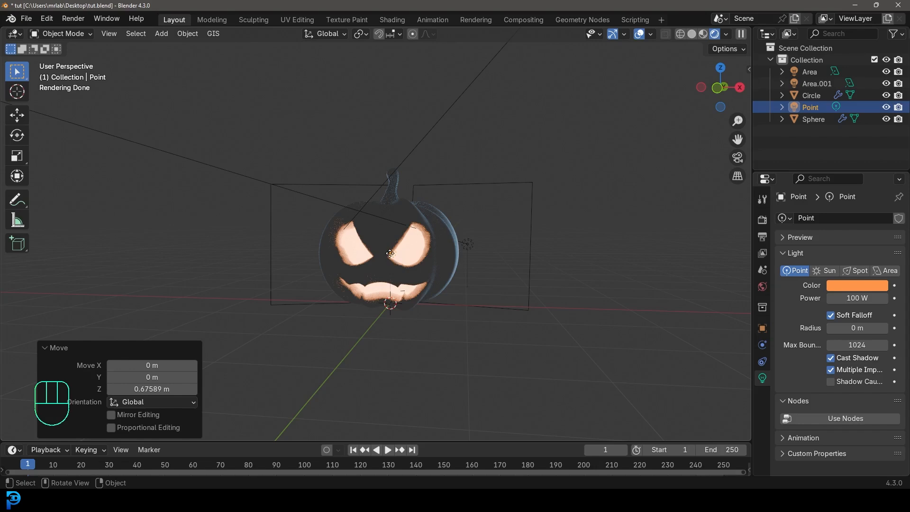
Duplicate a rear area light, place the copy above and in front of the pumpkin, and rotate it -108° to aim downward.
click(506, 195)
middle_drag(506, 196, 481, 220)
key(shift+d)
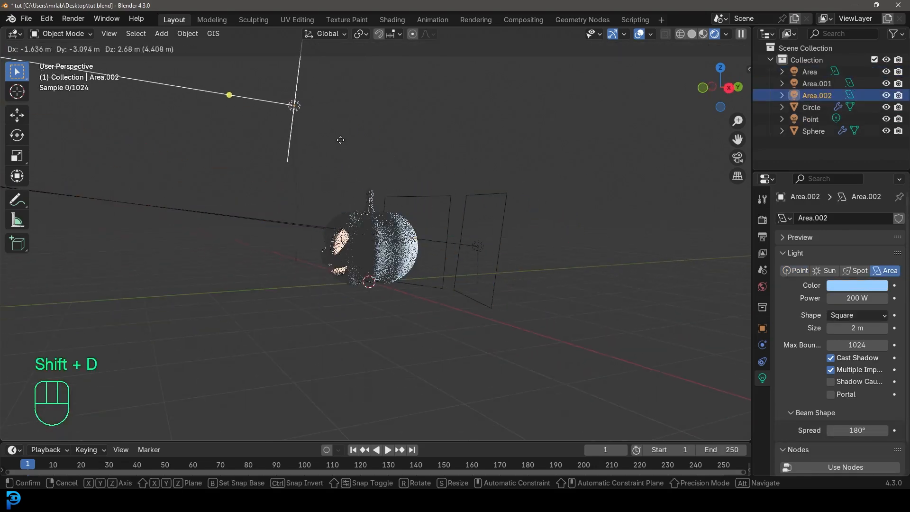
click(295, 101)
key(r)
click(402, 238)
Give the overhead area light a very pale blue color and enlarge it to 3.41 m.
key(KP_0)
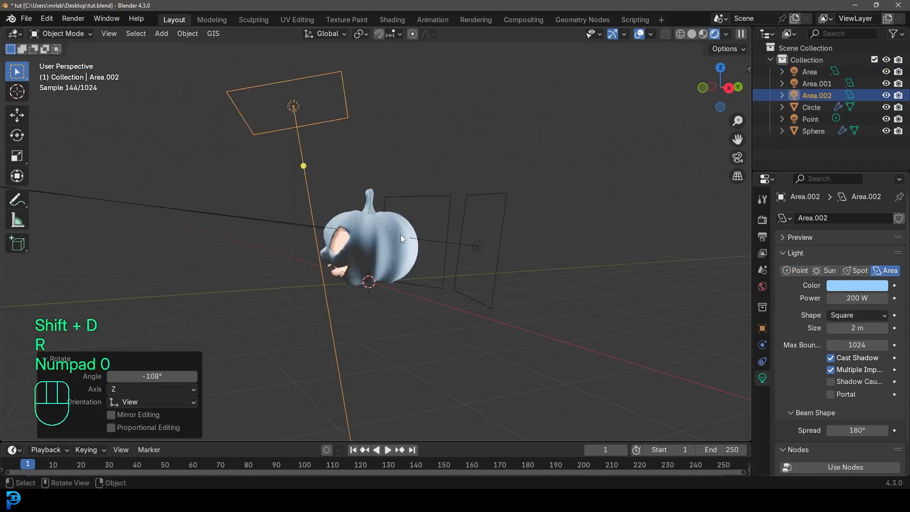
key(KP_1)
scroll(450, 262, up, 5)
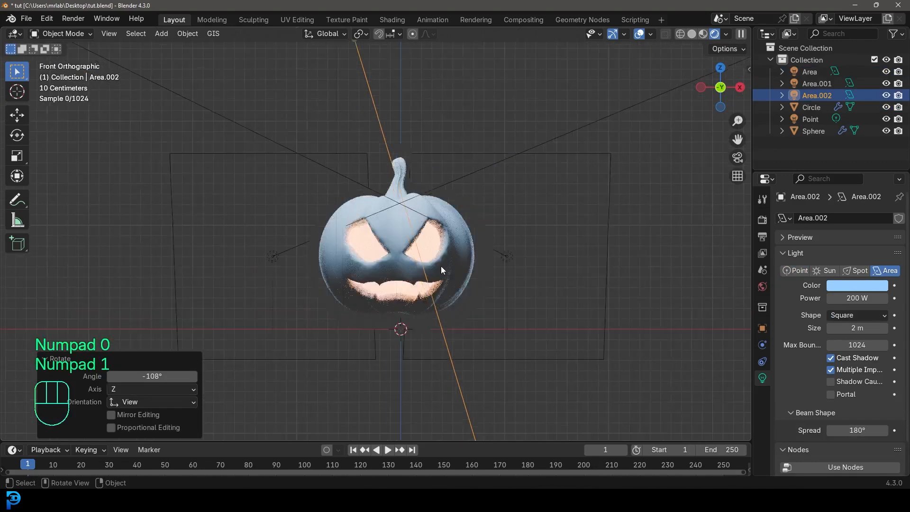
click(857, 285)
click(821, 145)
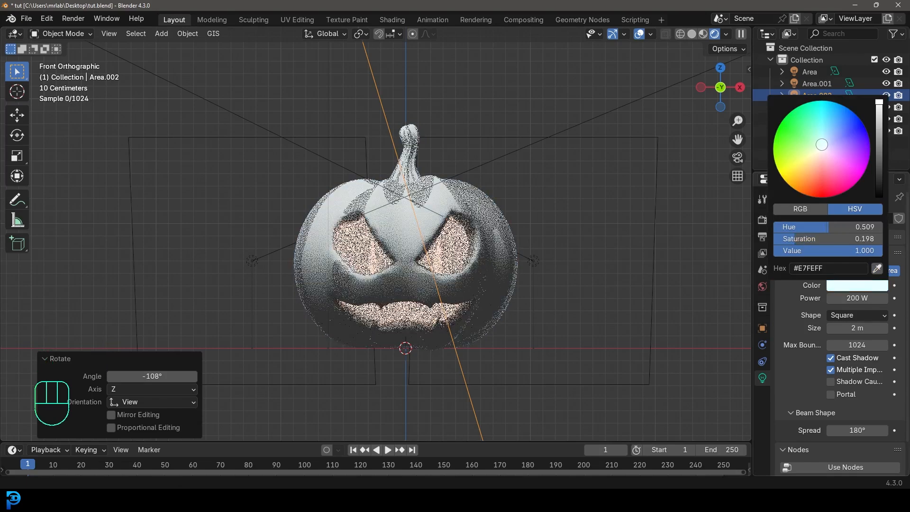
drag(823, 141, 824, 143)
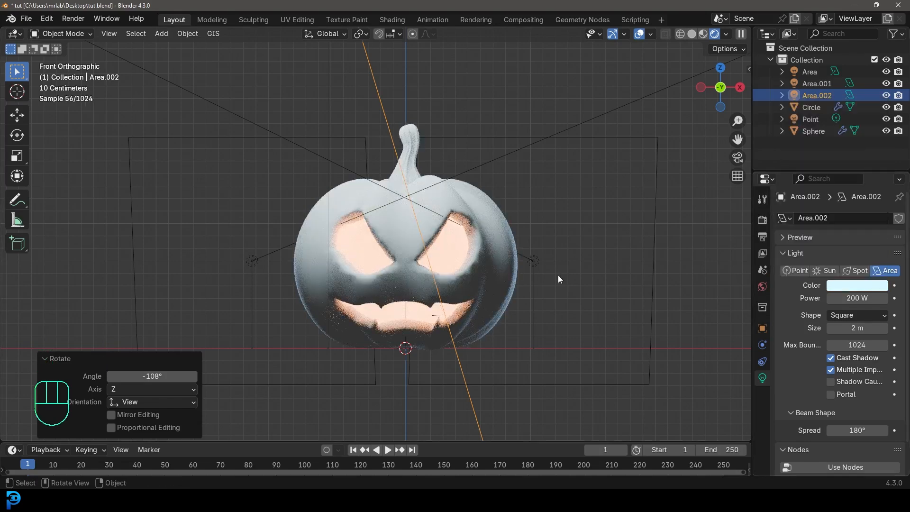
drag(857, 328, 523, 244)
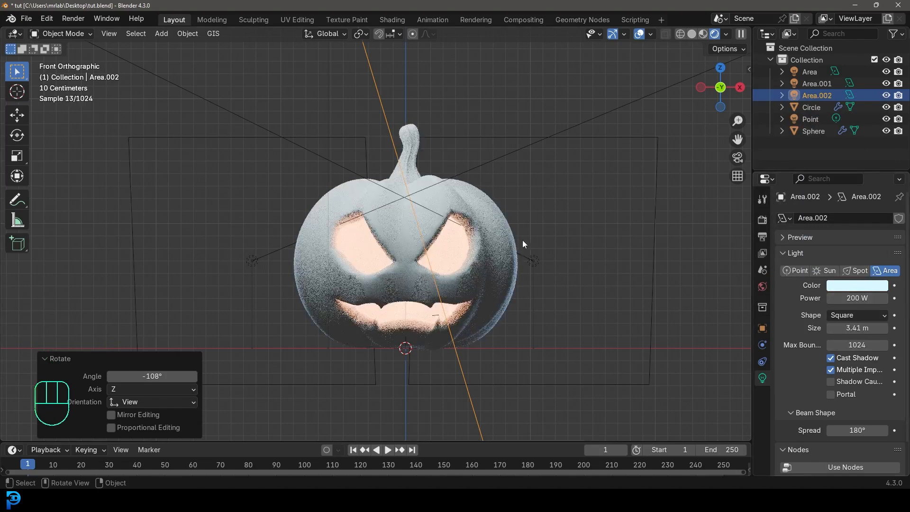
Move and re-aim the overhead light, finishing with a shift of about -0.56 m X, -1.04 m Y and -0.19 m Z.
middle_drag(518, 246, 457, 249)
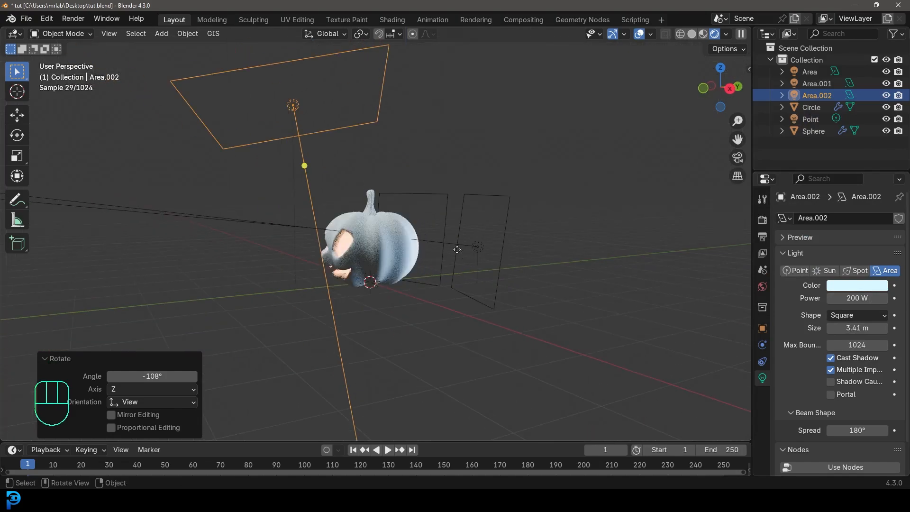
key(g)
click(383, 244)
key(r)
click(603, 154)
key(g)
click(539, 160)
key(KP_1)
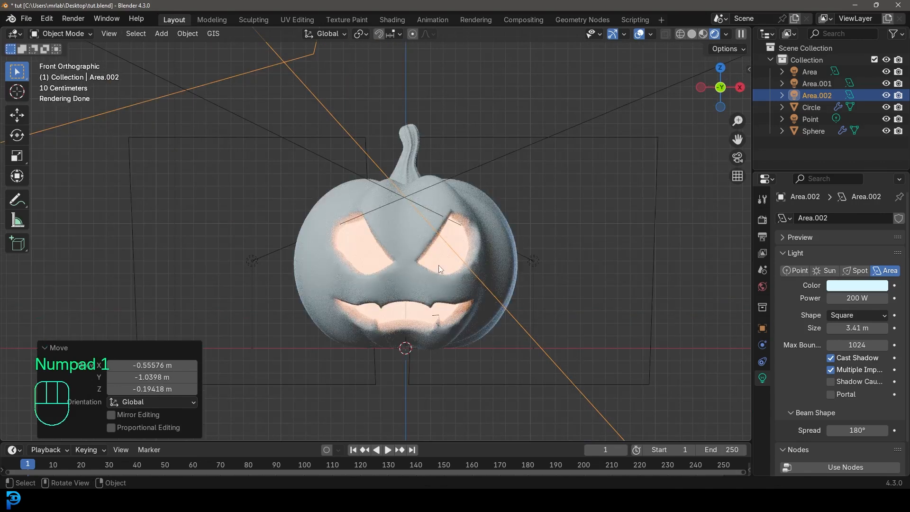
Add a 2 m mesh plane at the world origin beneath the pumpkin.
key(shift+a)
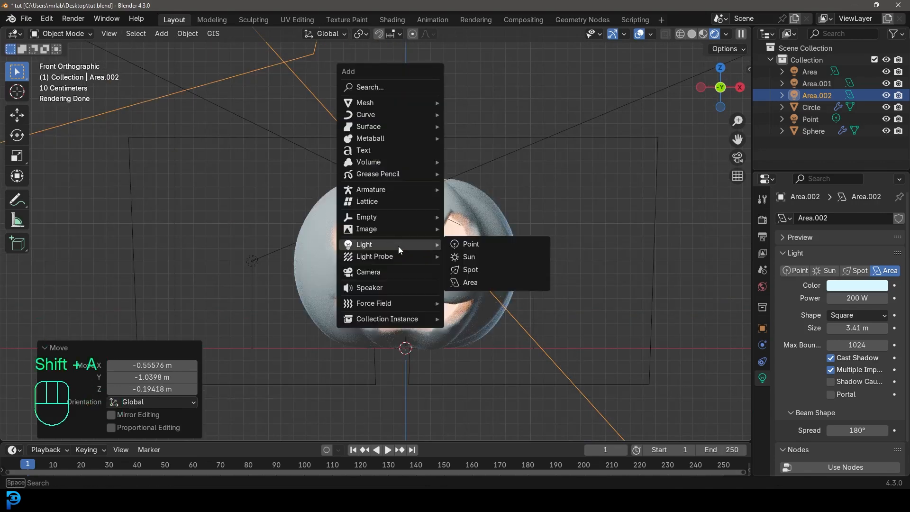
mouse_move(374, 102)
click(496, 96)
middle_drag(502, 112, 451, 259)
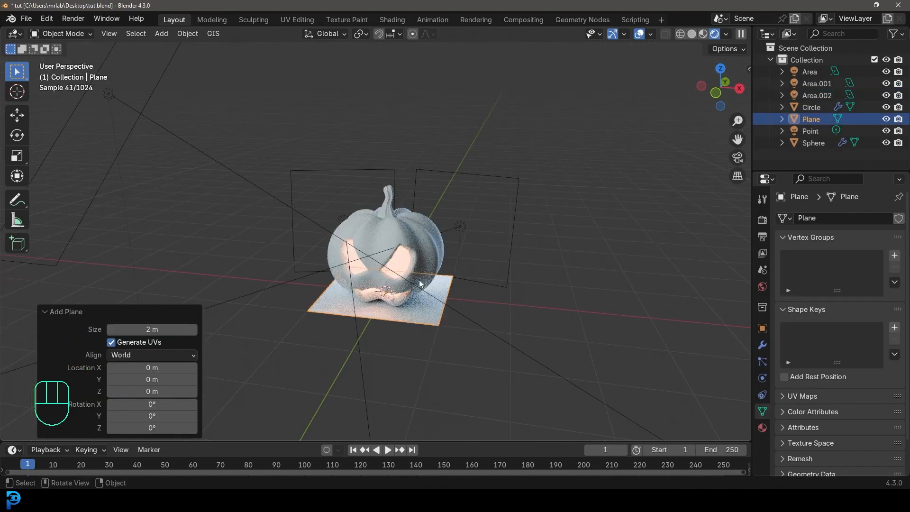
key(x)
scroll(473, 275, up, 3)
Return to Solid shading, save the file and delete the plain plane beneath the pumpkin.
key(z)
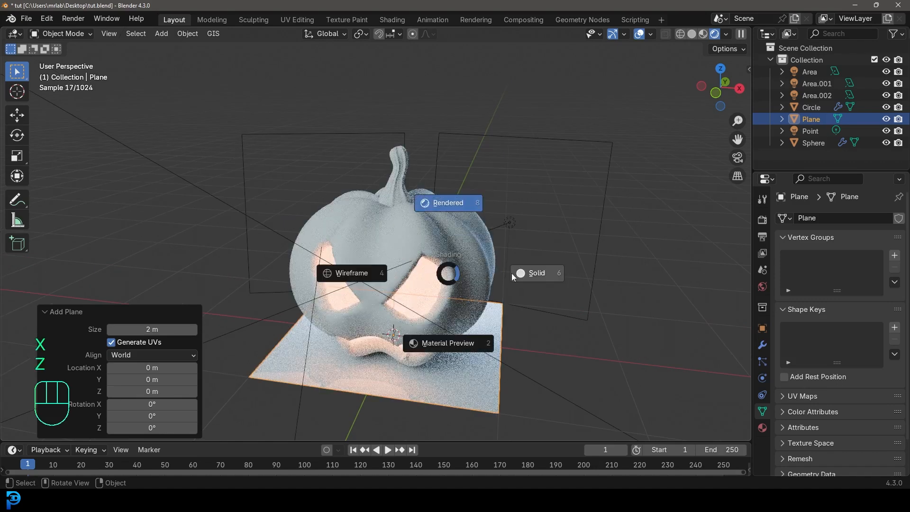
click(474, 265)
key(ctrl+s)
key(ctrl+s)
key(x)
click(476, 310)
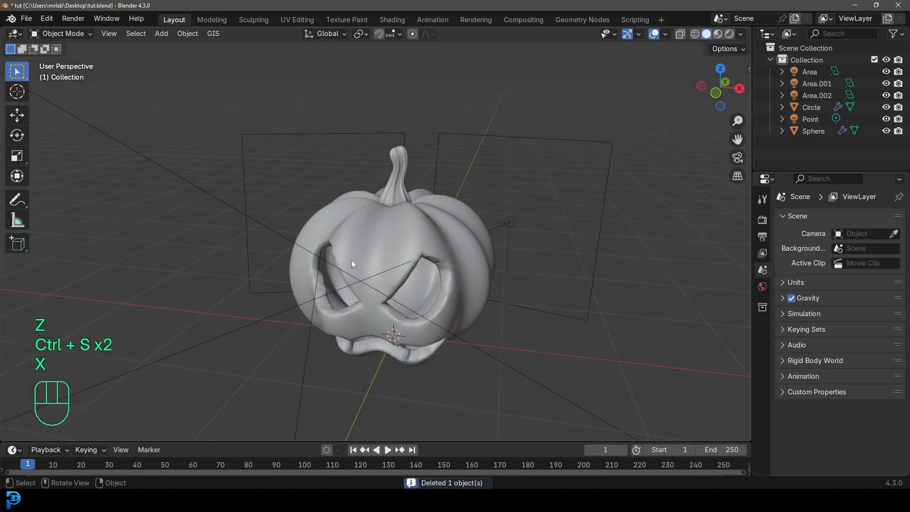
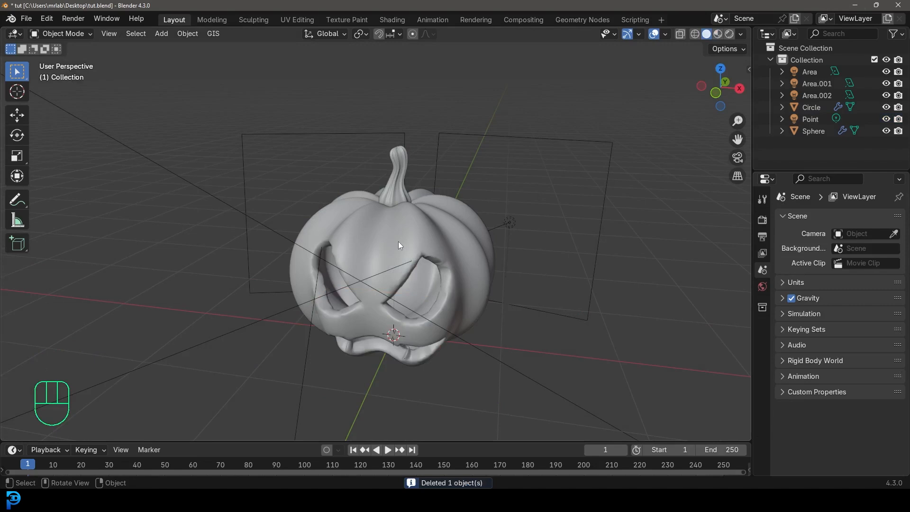
Import Grass.jpg from the Desktop folder as a mesh plane under the pumpkin.
middle_drag(391, 243, 342, 188)
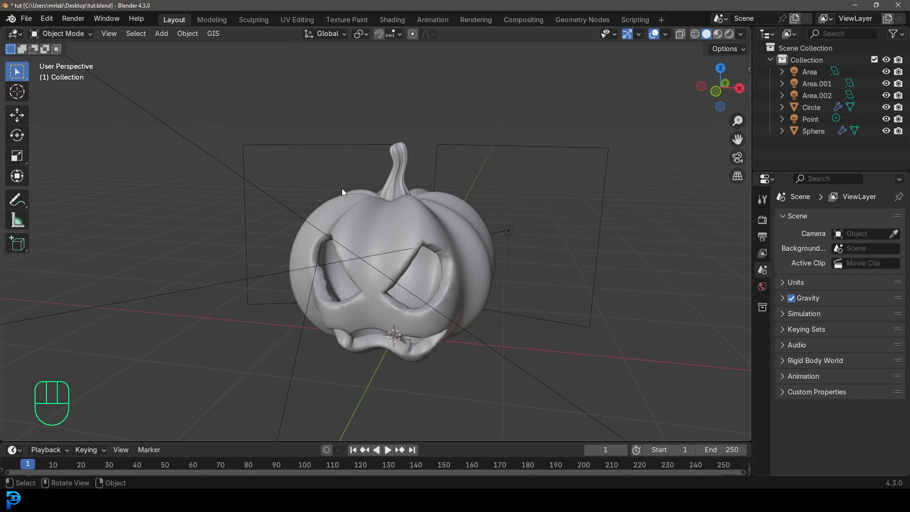
key(shift+a)
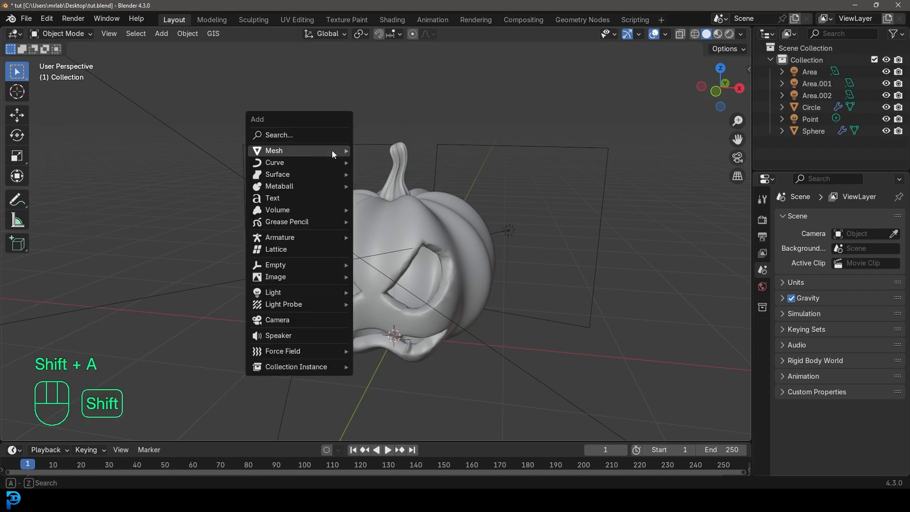
mouse_move(248, 337)
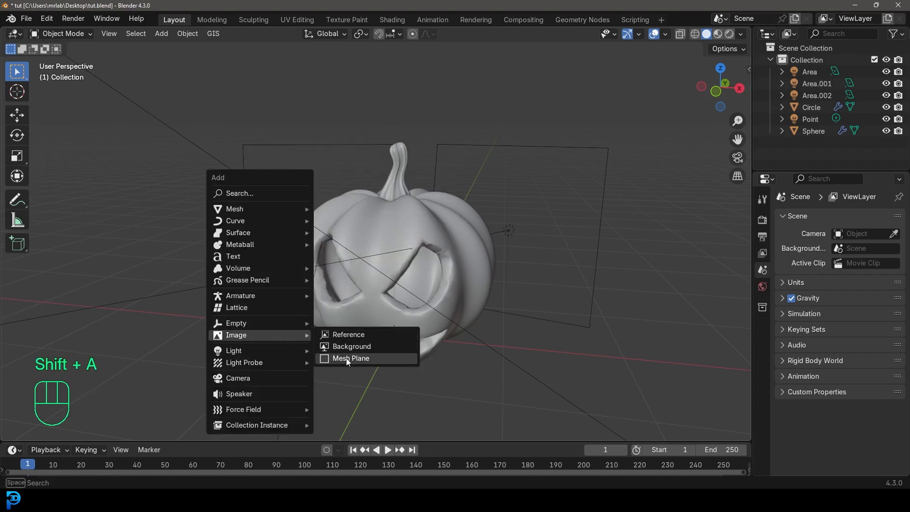
click(362, 359)
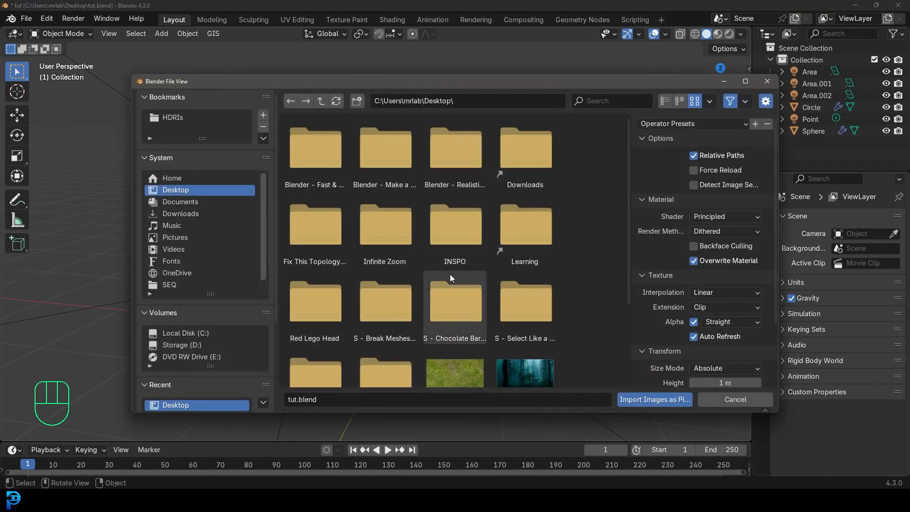
click(464, 303)
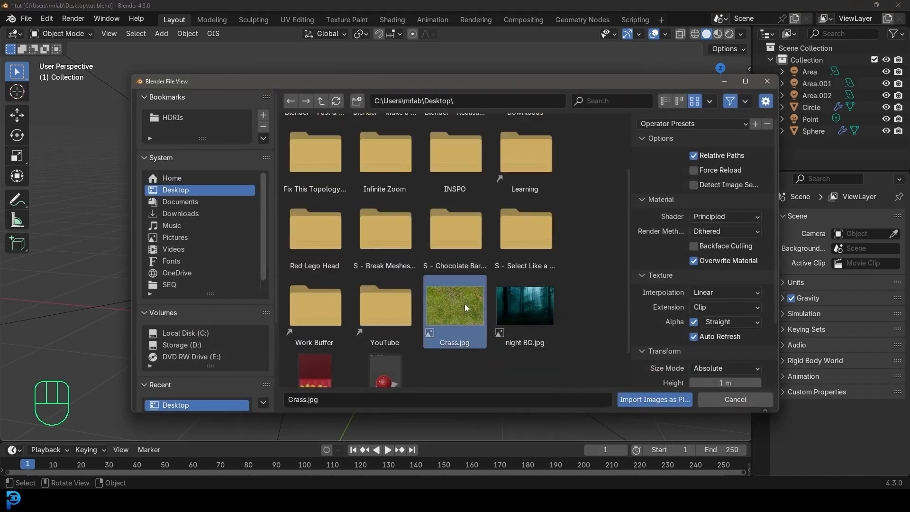
click(656, 399)
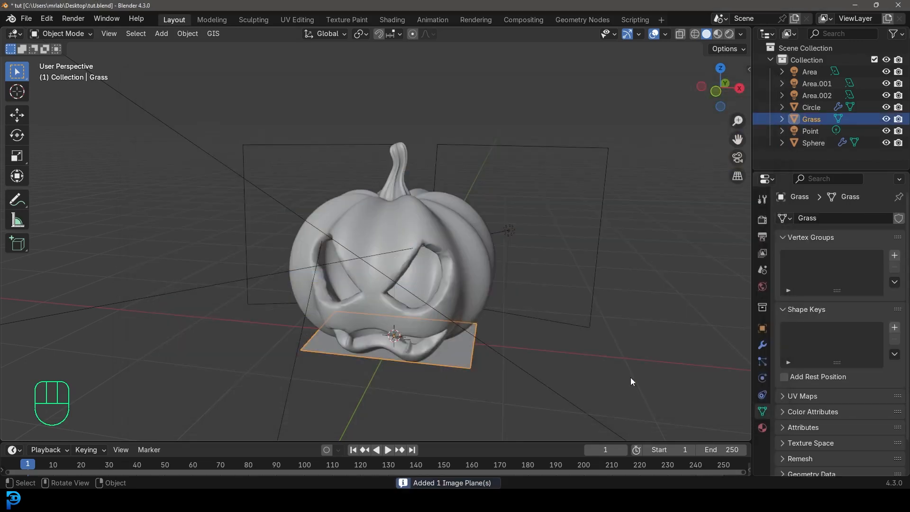
Scale the grass plane uniformly by about 4.72 to form the ground around the pumpkin.
middle_drag(449, 338, 423, 313)
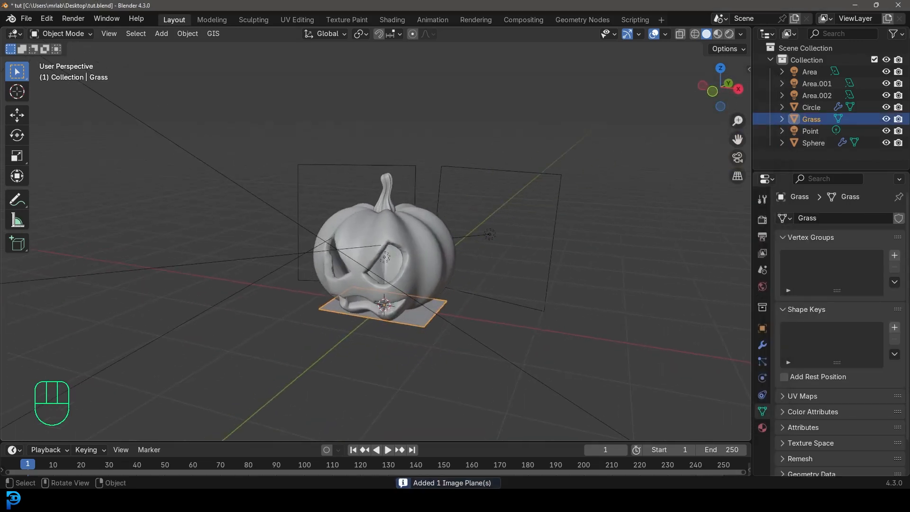
key(s)
click(538, 368)
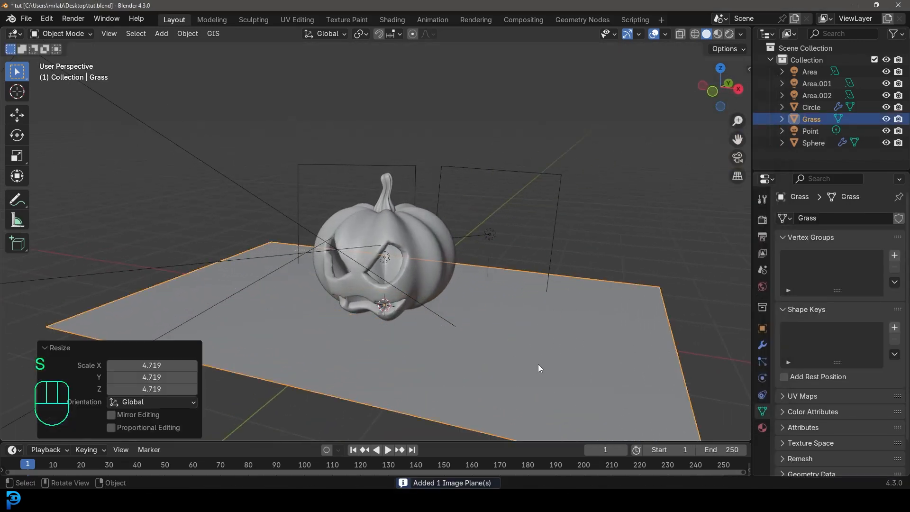
Add a Hair particle system to the grass plane with a hair length of 0.17 m.
click(763, 361)
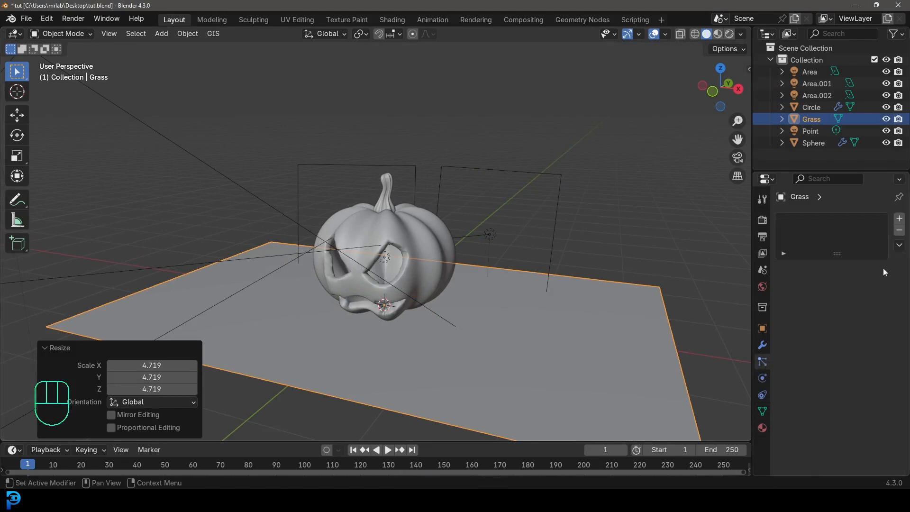
click(899, 219)
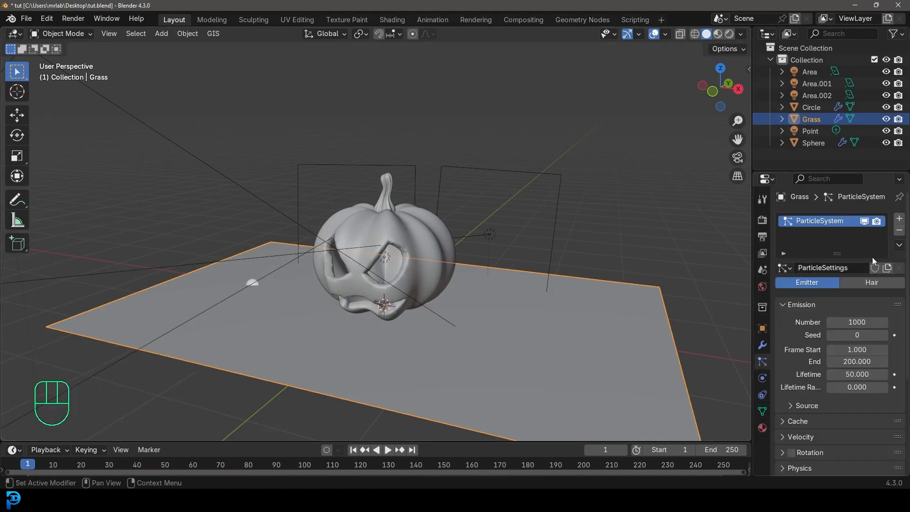
click(863, 283)
drag(873, 360, 829, 359)
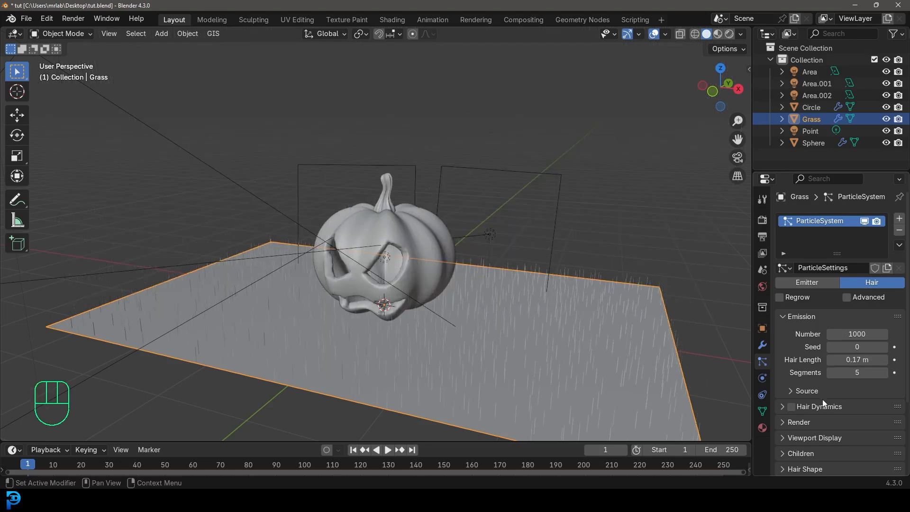
Enable B-Spline with 3 steps for the hair's render path and set the viewport strand steps to 3.
scroll(798, 428, down, 2)
click(792, 378)
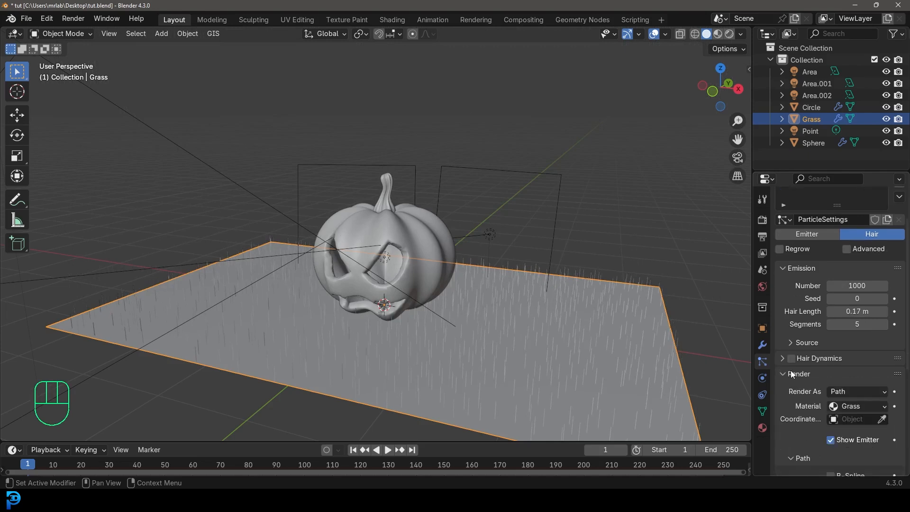
scroll(818, 404, down, 4)
scroll(817, 412, down, 3)
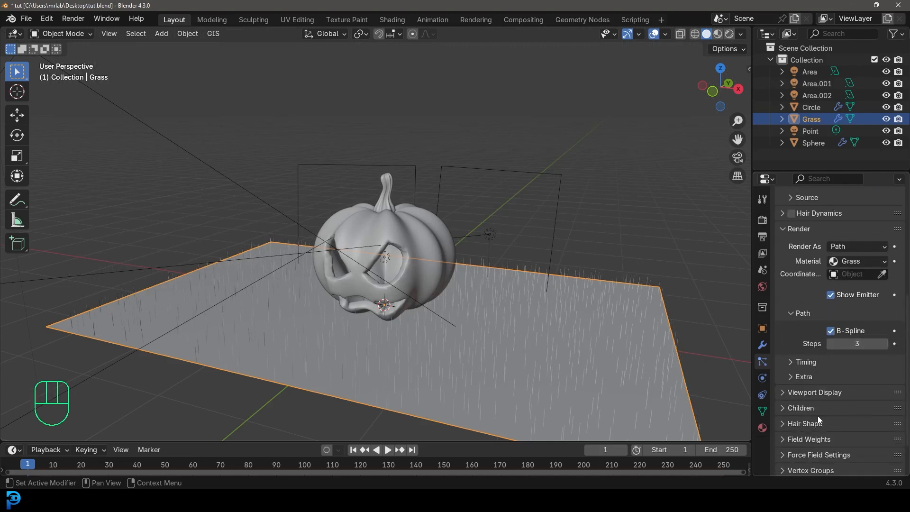
click(788, 395)
scroll(786, 403, down, 4)
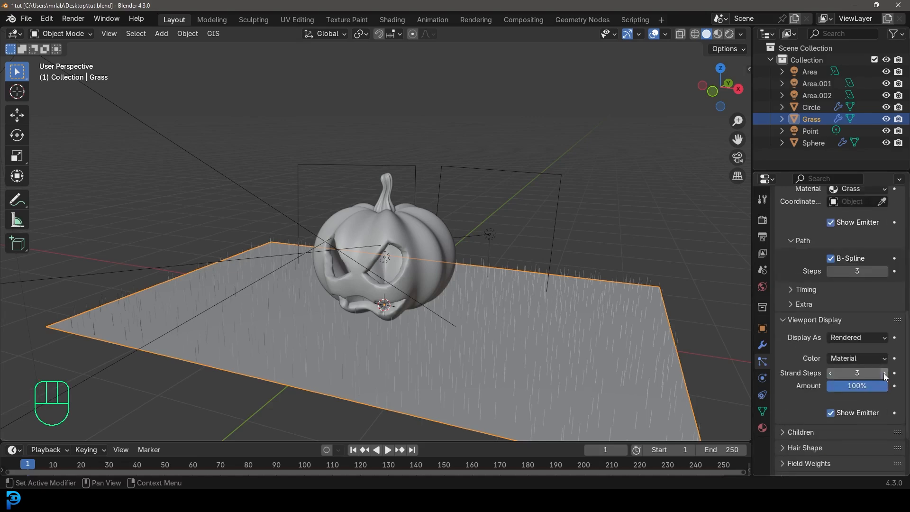
scroll(791, 403, down, 1)
Thicken the grass by giving the hair particles interpolated children.
click(787, 406)
scroll(830, 393, down, 2)
click(881, 377)
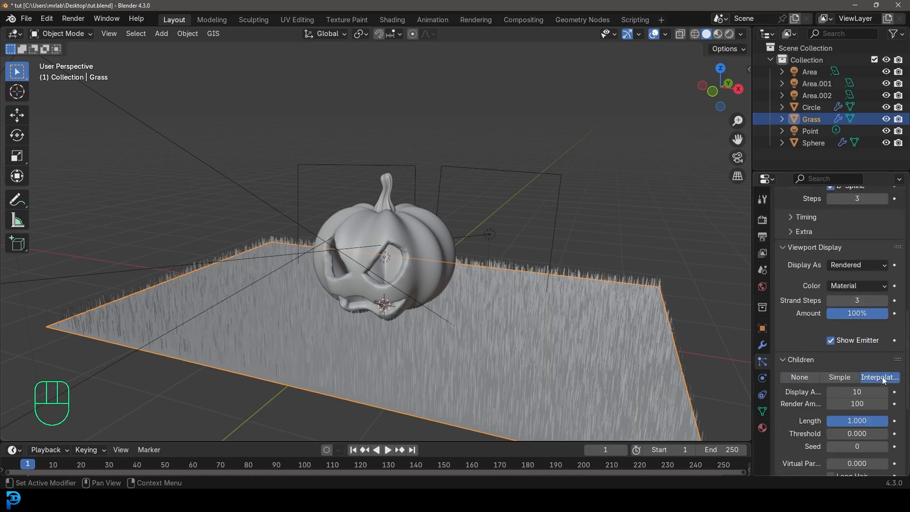
Roughen the child hairs with Uniform 0.018, its Size 1.027, Endpoint 0.036 and Random 0.019.
scroll(807, 405, down, 4)
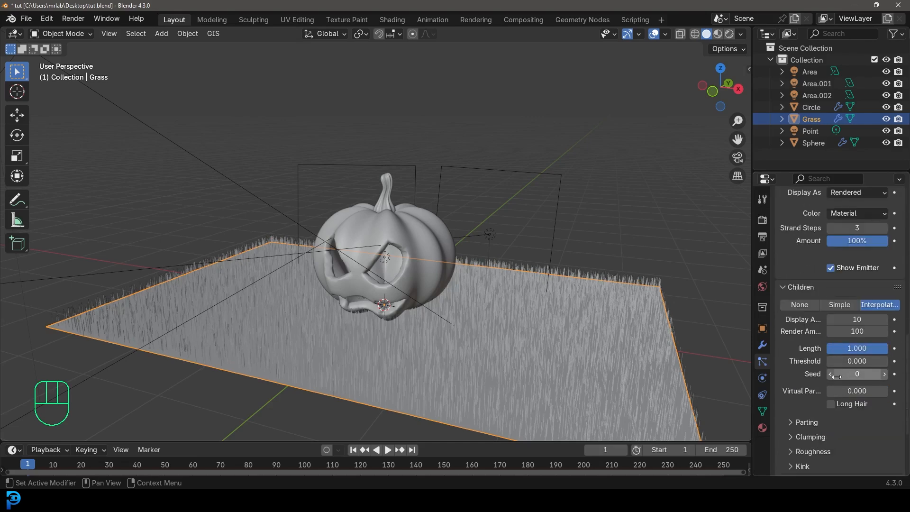
click(794, 452)
scroll(815, 436, down, 6)
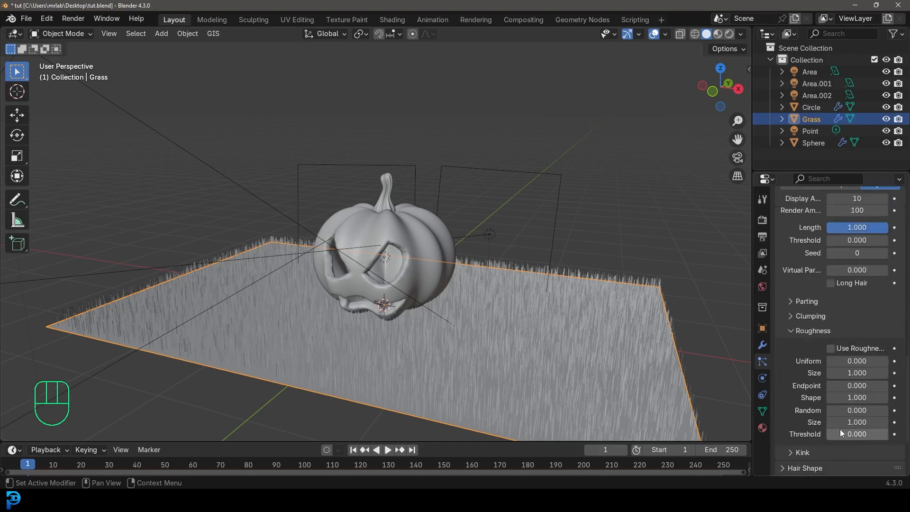
drag(856, 387, 862, 337)
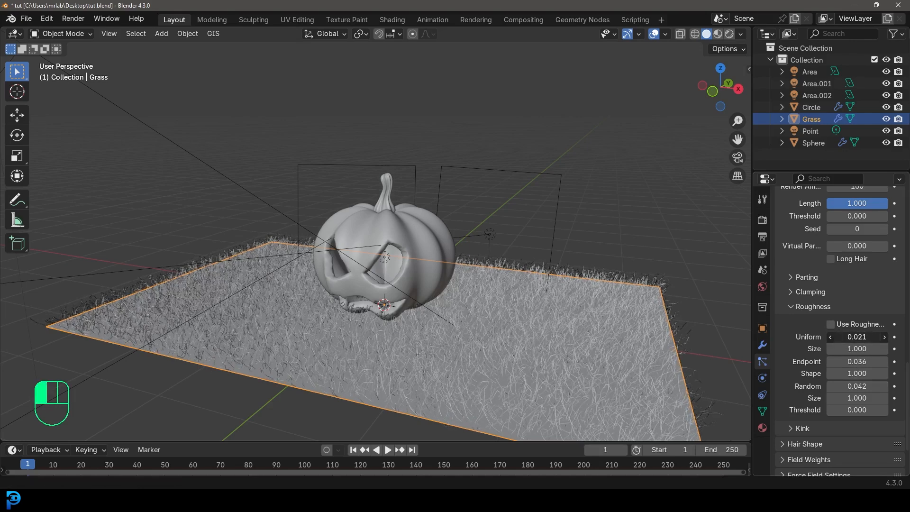
drag(862, 336, 863, 336)
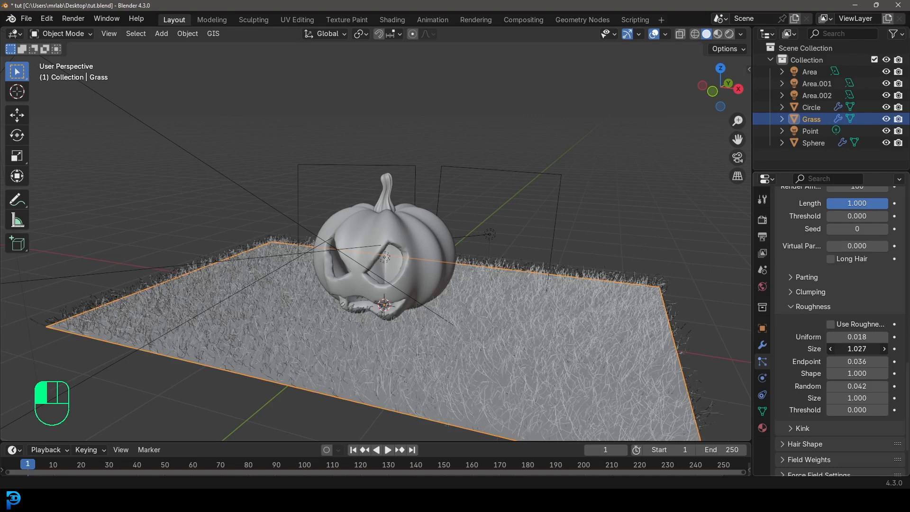
drag(857, 349, 857, 348)
mouse_move(848, 385)
mouse_down()
mouse_move(839, 386)
mouse_move(848, 386)
mouse_up()
Raise the pumpkin body and stem together by about 0.137 m along Z so they sit on the grass.
middle_drag(462, 269, 505, 256)
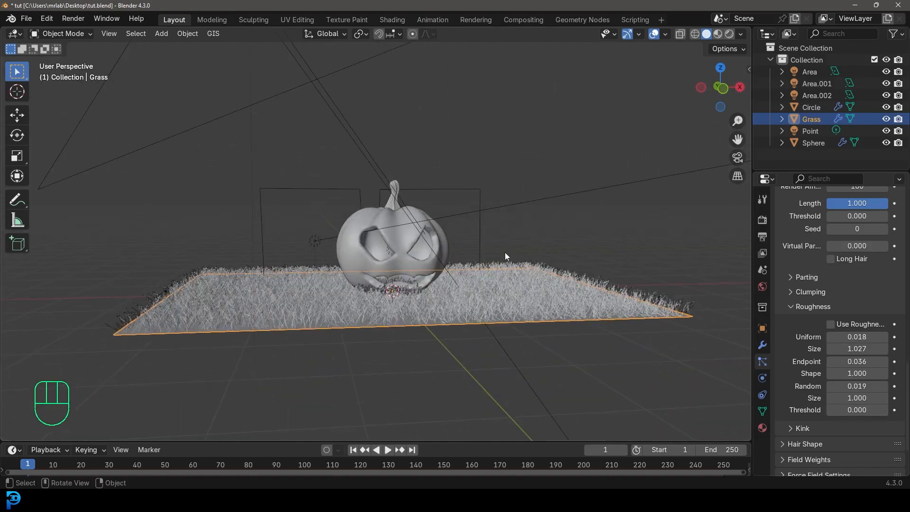
scroll(443, 286, up, 3)
middle_drag(439, 283, 425, 299)
shift+middle_drag(424, 332, 411, 233)
click(412, 233)
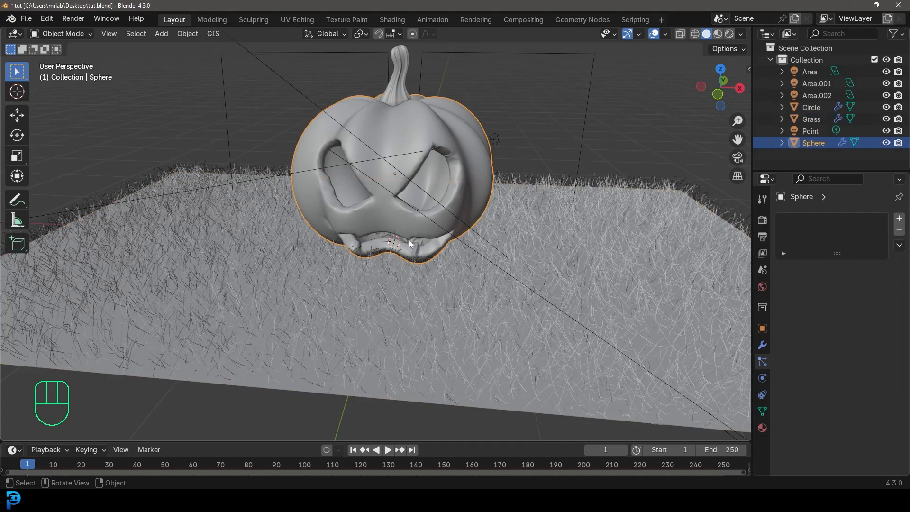
shift+click(402, 78)
key(KP_1)
key(g)
key(z)
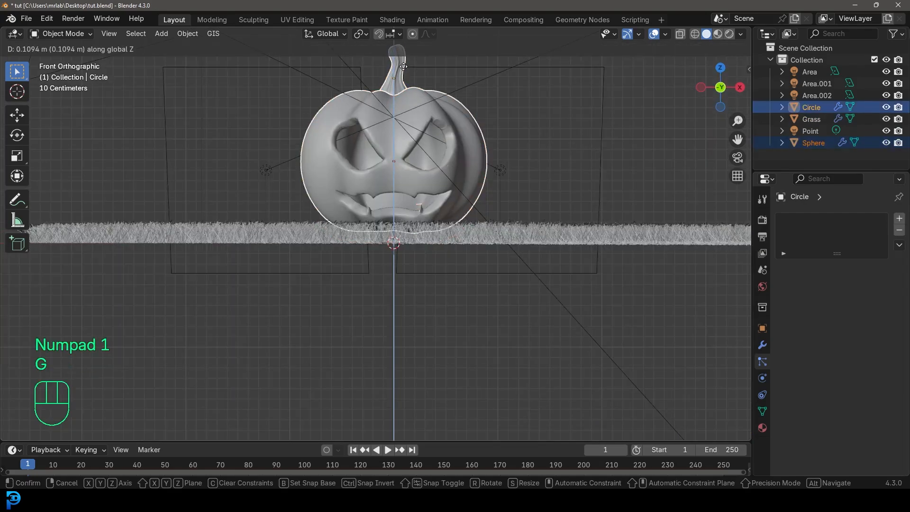
click(404, 64)
key(KP_0)
key(KP_0)
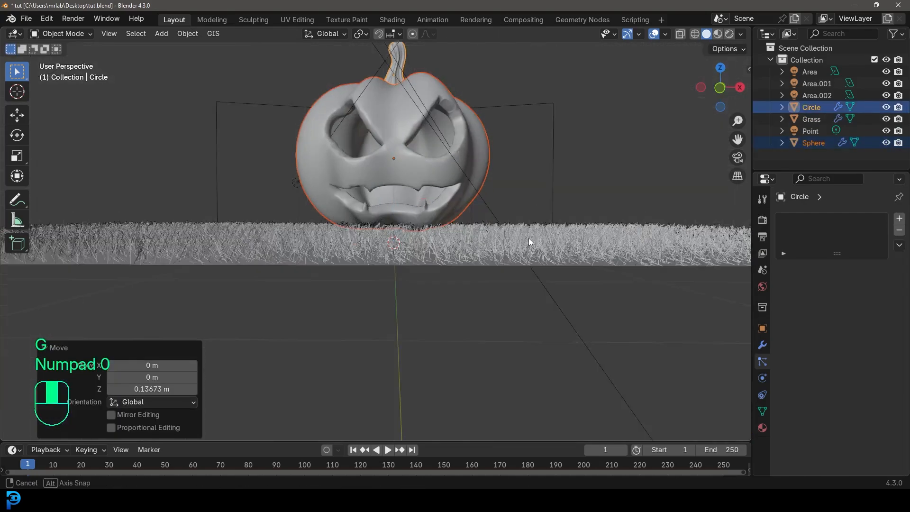
Lower the pumpkin body and stem by about 0.03 m along Z into the grass.
key(alt+a)
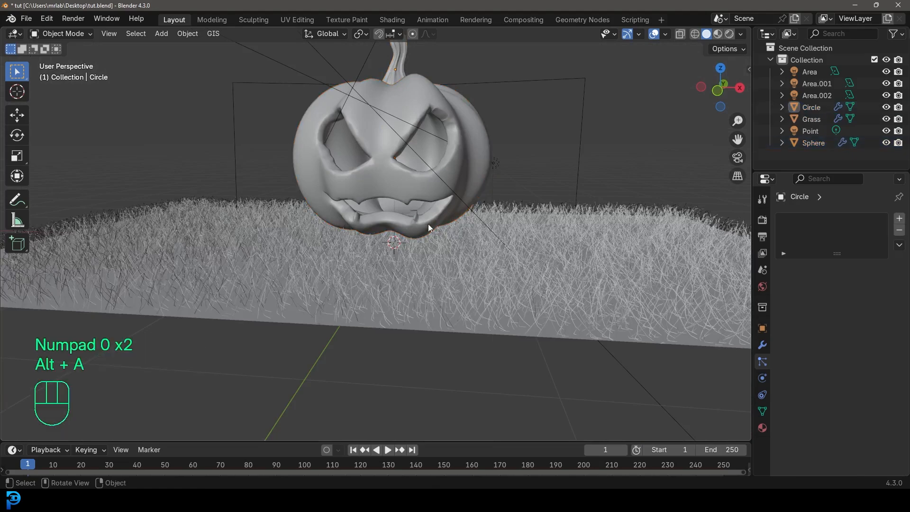
click(390, 168)
shift+click(395, 67)
key(g)
key(z)
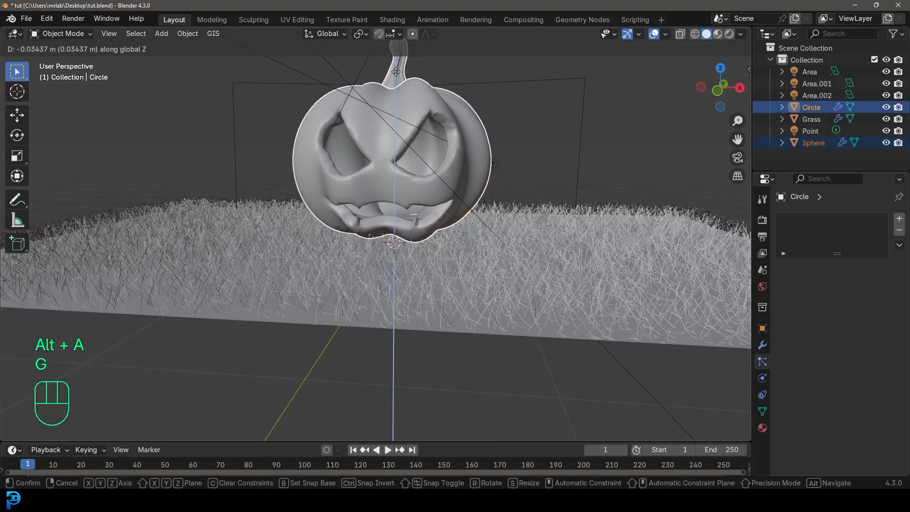
click(395, 73)
key(alt+a)
Add a camera in front of the pumpkin at about Y -5.18 m, Z 0.99 m and look through it.
scroll(395, 167, down, 2)
shift+middle_drag(395, 167, 391, 215)
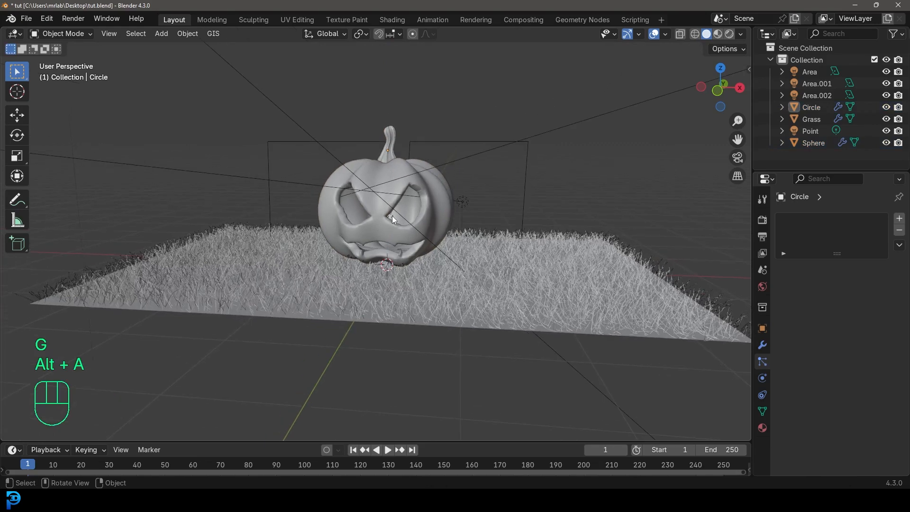
key(KP_1)
scroll(391, 215, up, 4)
key(shift+a)
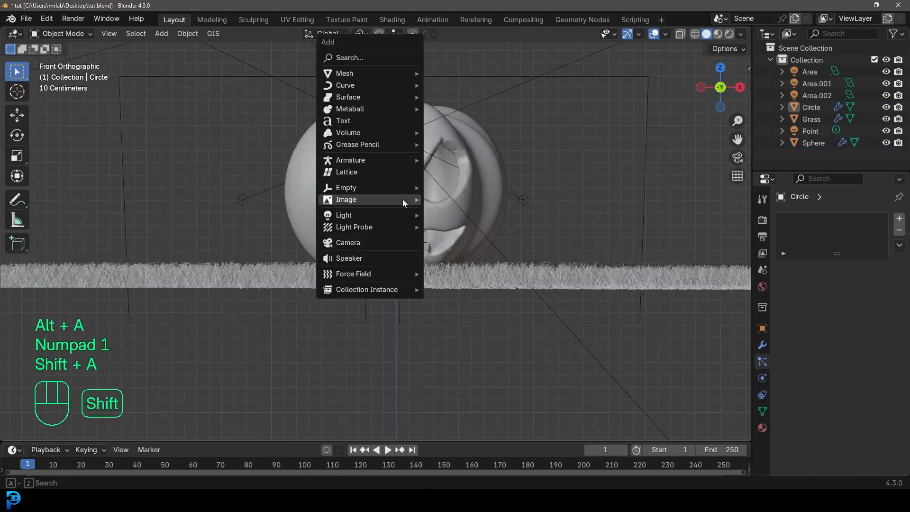
click(363, 241)
key(KP_3)
scroll(464, 240, down, 3)
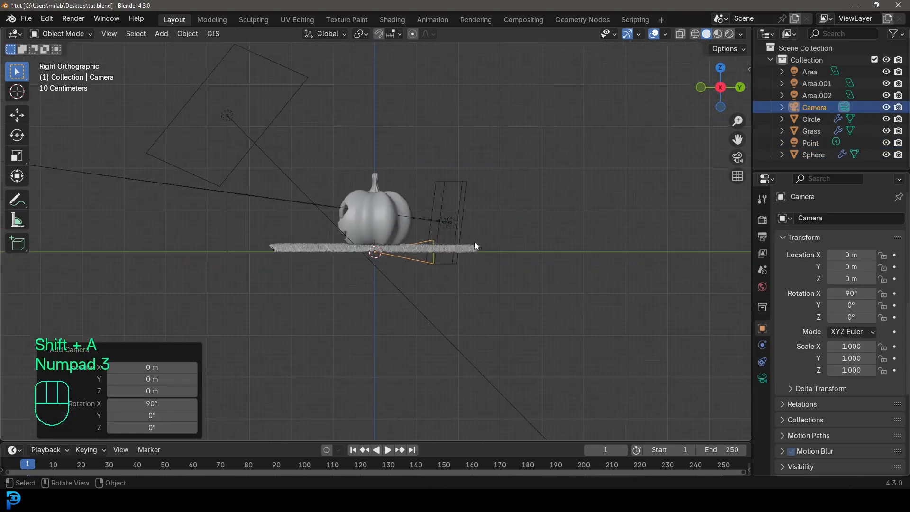
key(g)
click(279, 203)
key(KP_0)
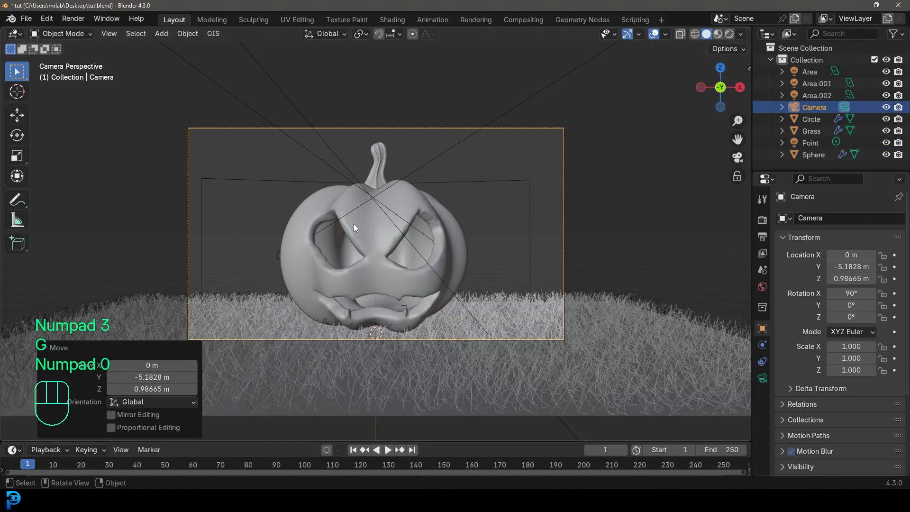
Reframe the pumpkin by moving the camera to about X -0.24 m, Y -5.36 m, Z 0.98 m.
key(g)
key(g)
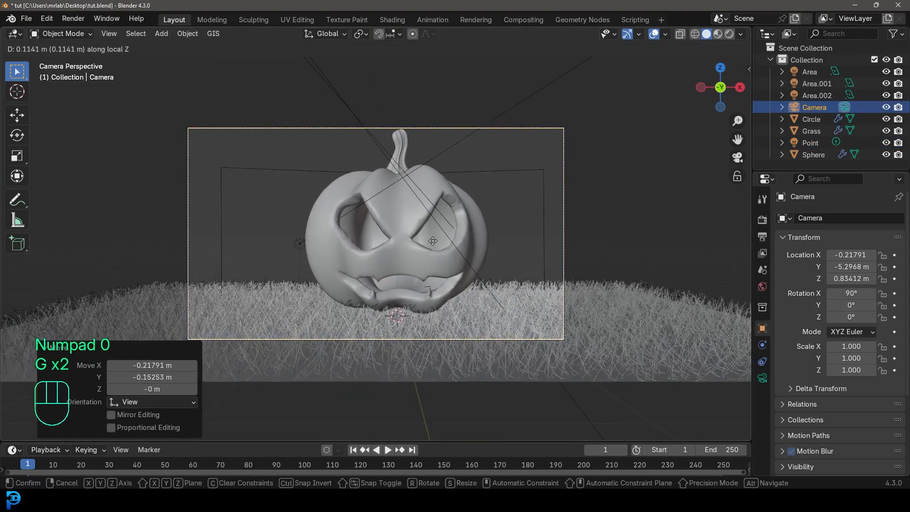
key(g)
click(445, 172)
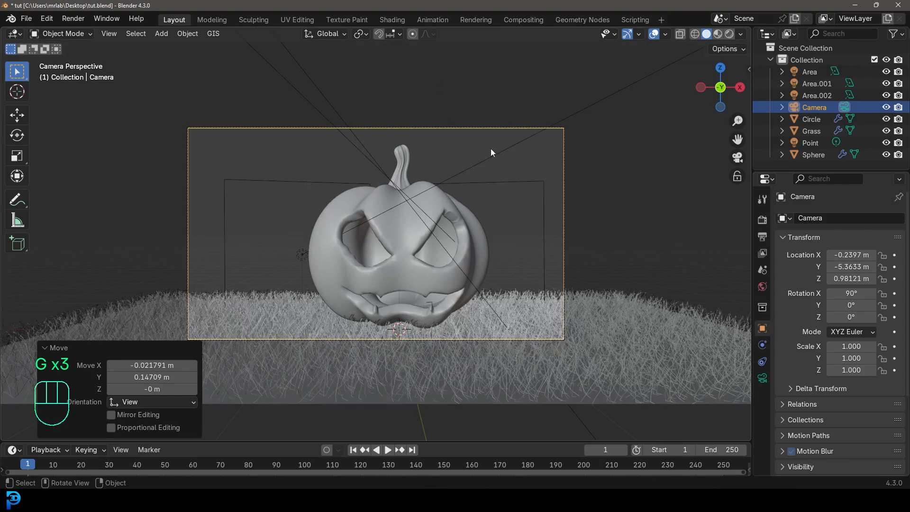
Set the pivot point to 3D Cursor and rotate the camera about 4.9° around the global Z axis.
click(360, 34)
click(398, 72)
key(r)
key(z)
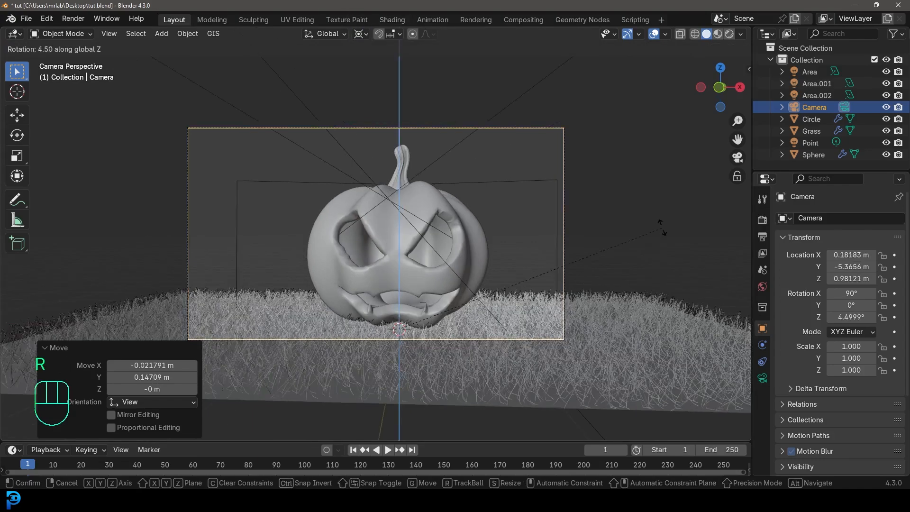
click(662, 230)
Fine-tune the camera to about X 0.02, Y -5.40, Z 0.76 m, with rotation X 91.2°, Y 1.25°, Z 4.93°.
click(653, 237)
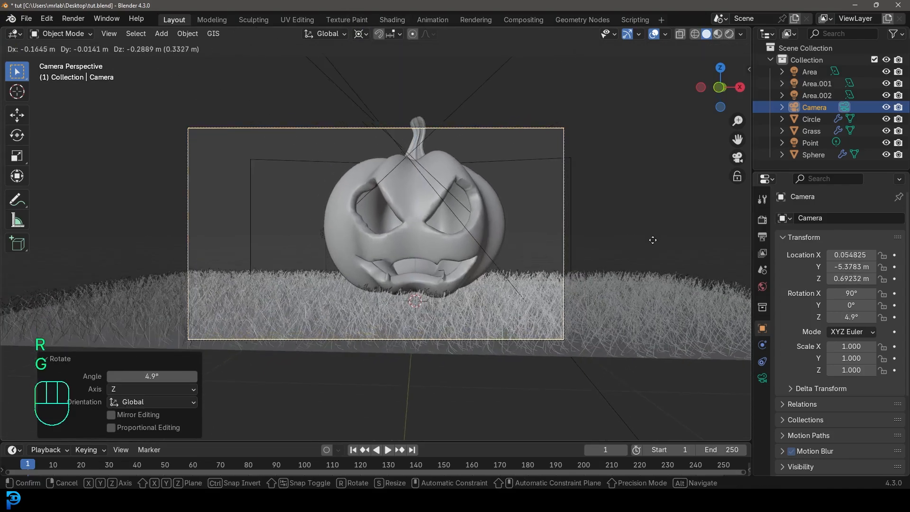
key(r)
key(r)
shift+click(652, 246)
key(r)
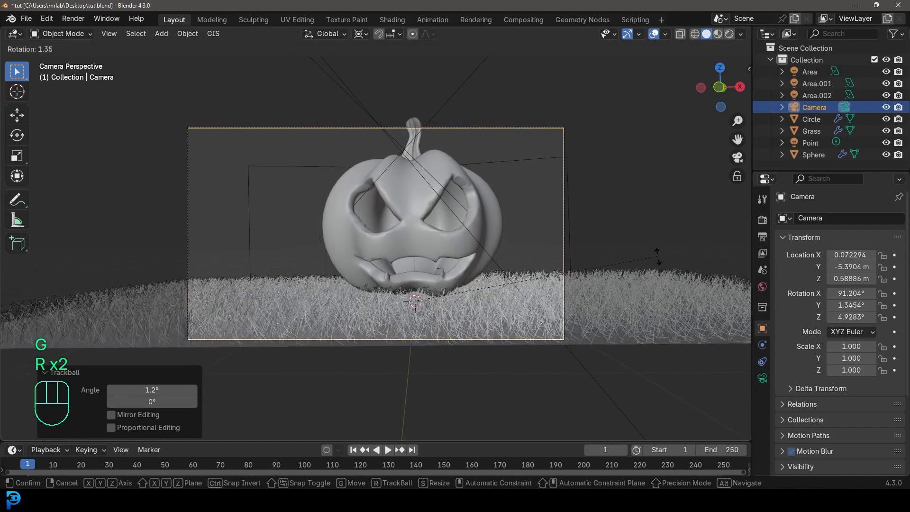
click(654, 250)
key(g)
click(655, 249)
key(r)
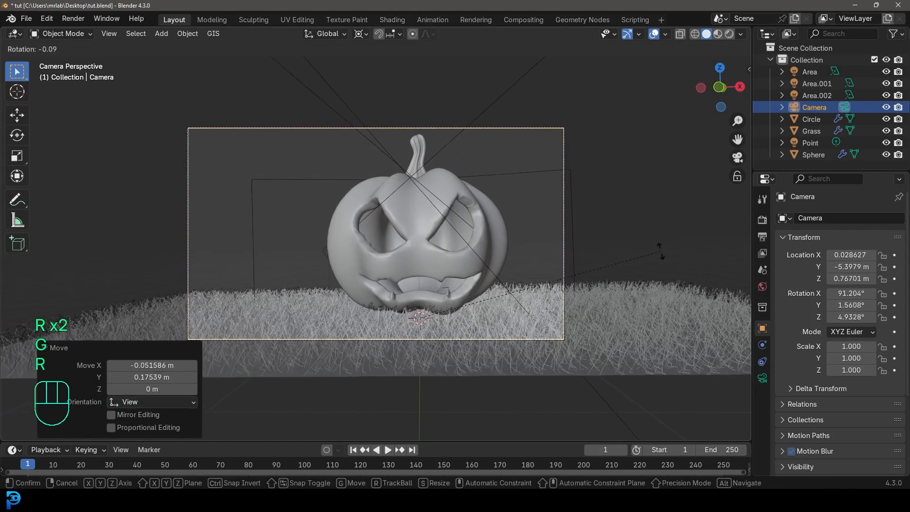
click(660, 249)
Set the pivot point back to Median Point and save the file.
click(360, 33)
click(390, 101)
key(ctrl+s)
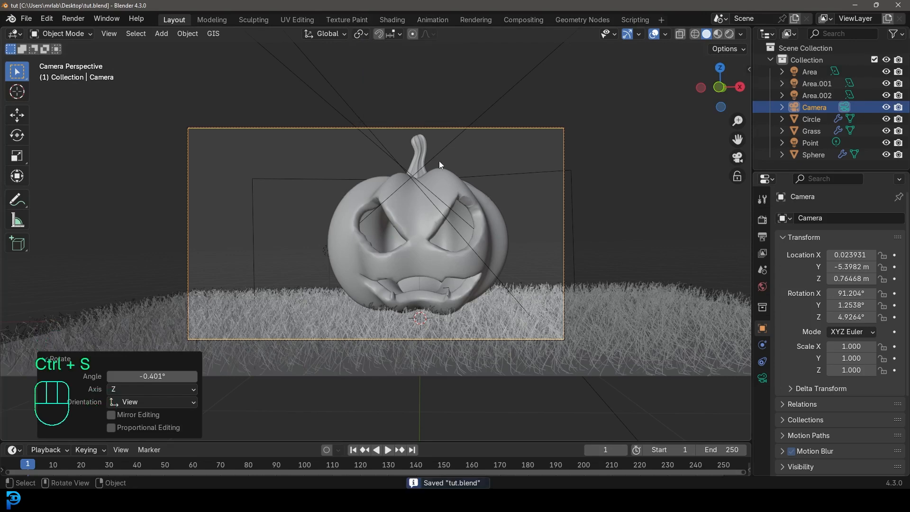
Import night BG.jpg from the Desktop folder as a mesh plane.
key(shift+a)
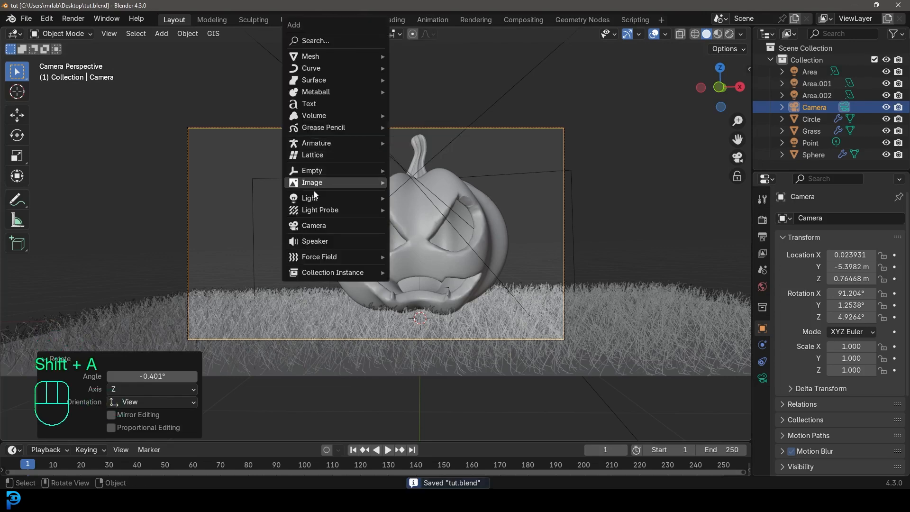
mouse_move(314, 187)
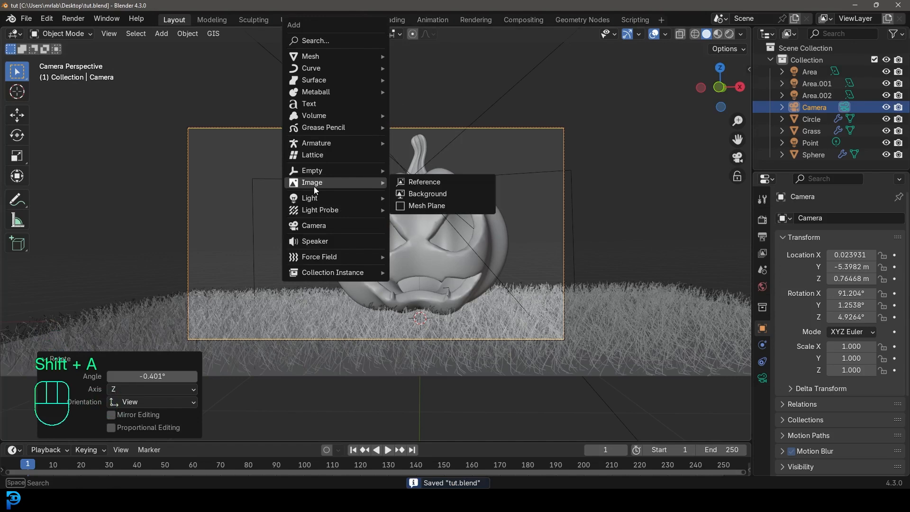
click(429, 205)
scroll(450, 209, down, 4)
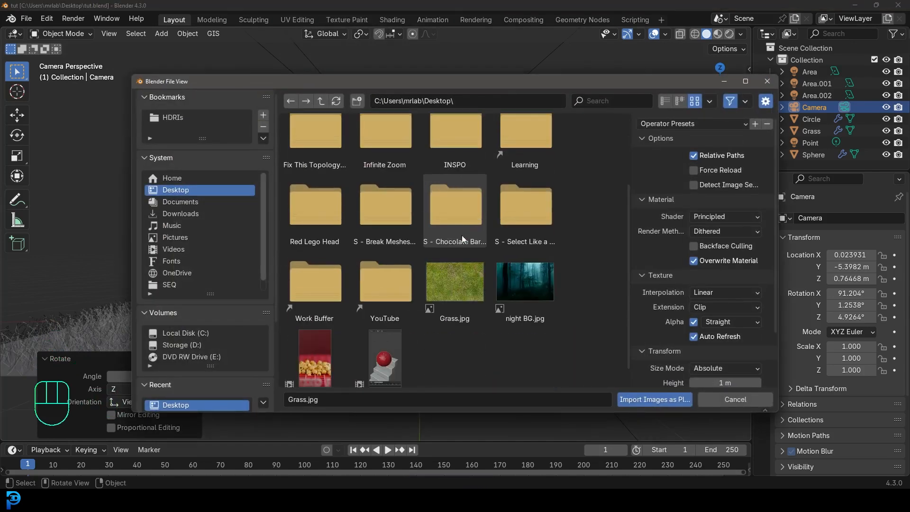
click(531, 286)
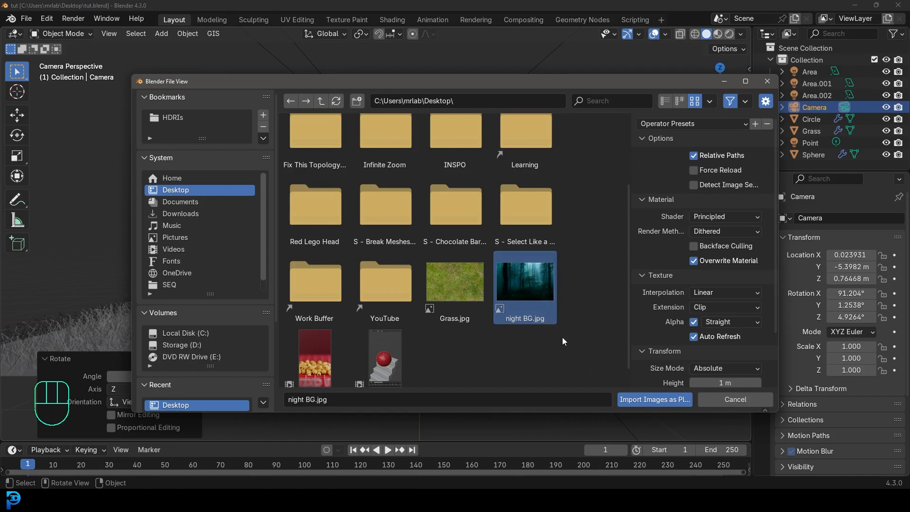
click(635, 400)
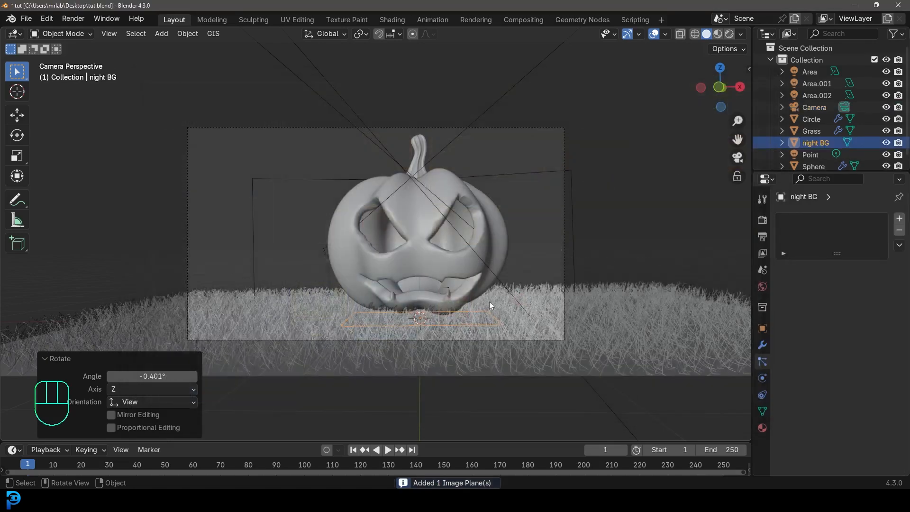
Rotate the night BG plane 90° about X and move it about 5.876 m along Y behind the pumpkin.
text(rx90)
key(Return)
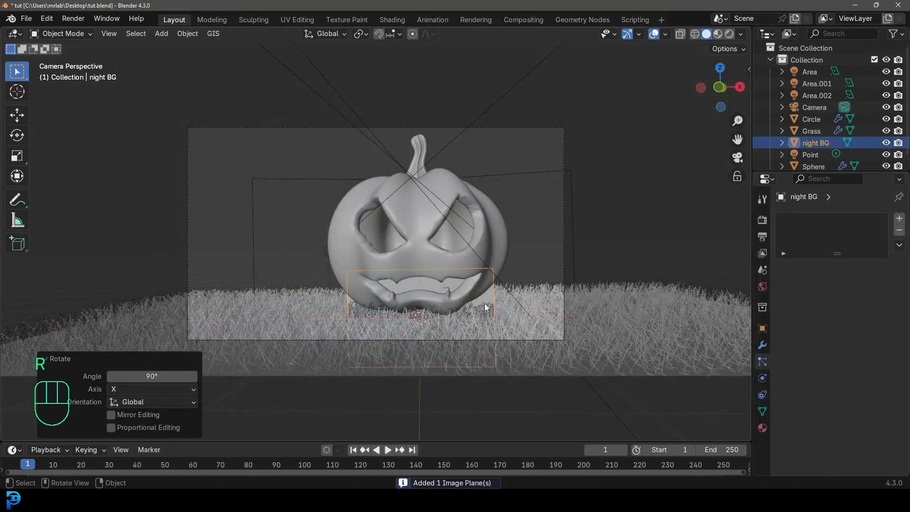
scroll(516, 292, down, 1)
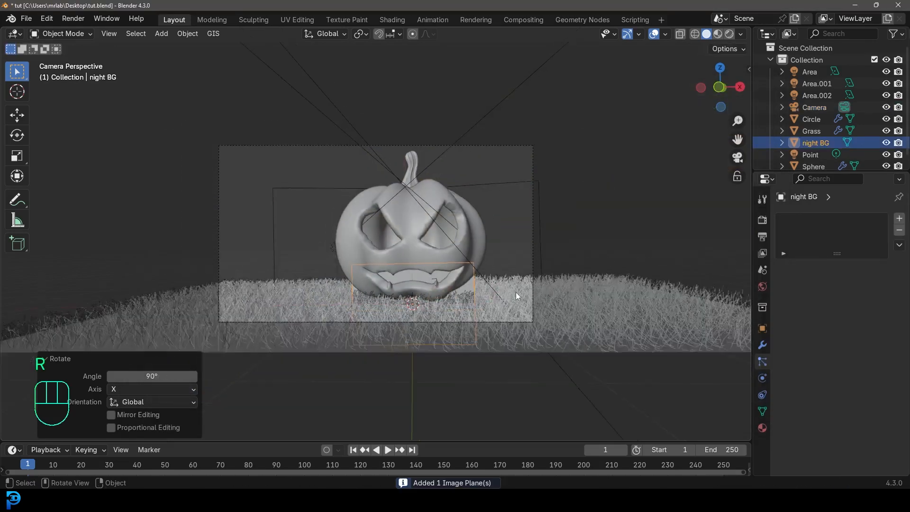
middle_drag(515, 292, 433, 340)
key(g)
key(y)
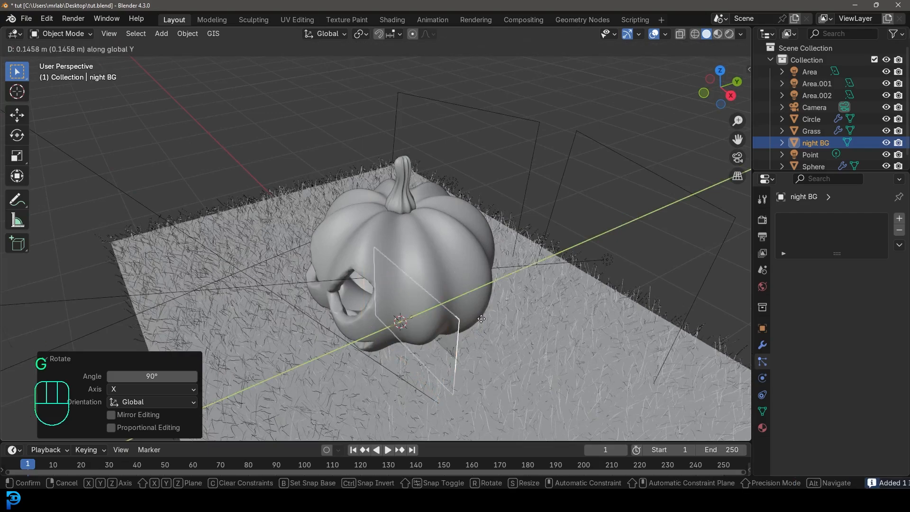
click(726, 174)
Scale the night BG plane uniformly by about 5.54 in the camera view.
key(KP_0)
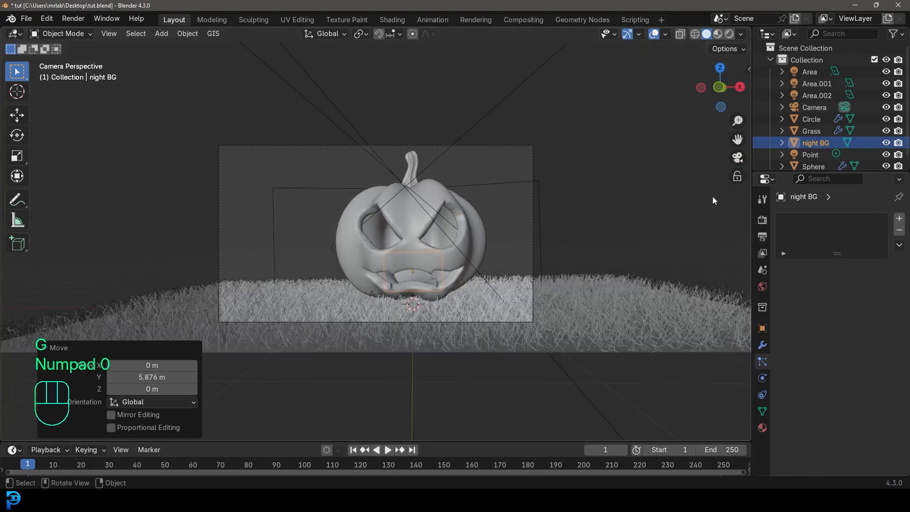
key(s)
click(354, 367)
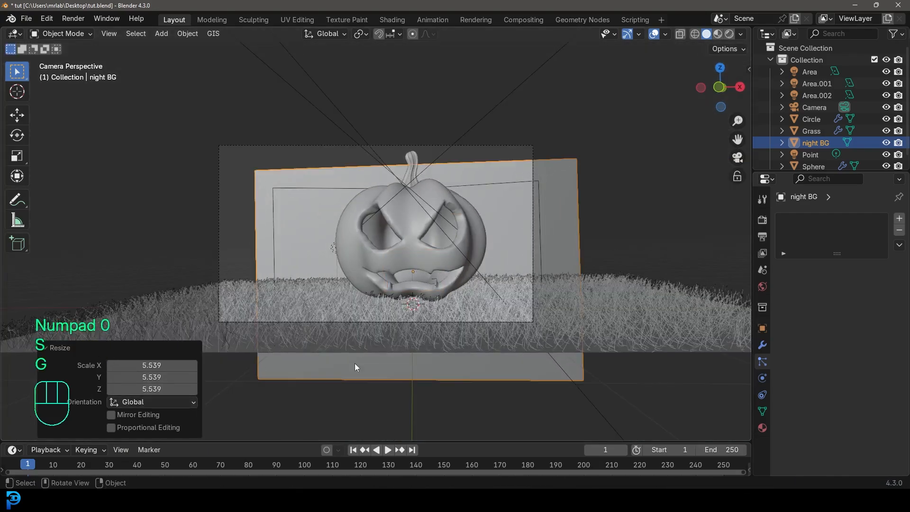
Reposition the night BG plane and scale it up by about 1.241 so it fills the camera frame.
key(g)
click(465, 313)
key(s)
click(564, 324)
Limit rendering to a region around the camera frame, show the viewport in rendered shading and deselect everything.
key(ctrl+b)
drag(171, 96, 572, 352)
shift+middle_drag(479, 298, 515, 286)
scroll(515, 286, up, 1)
key(z)
click(515, 223)
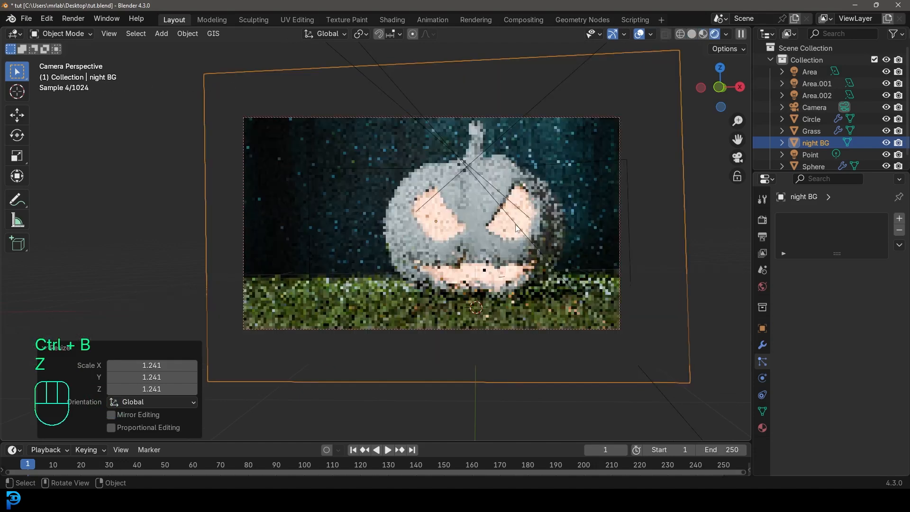
key(alt+a)
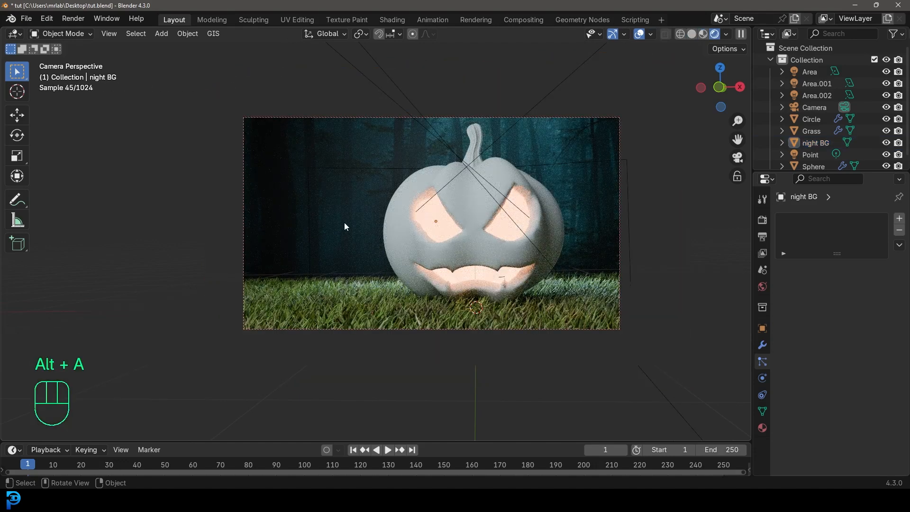
Enable depth of field on the camera and pick the pumpkin body (Sphere) as its focus object.
click(493, 112)
click(765, 380)
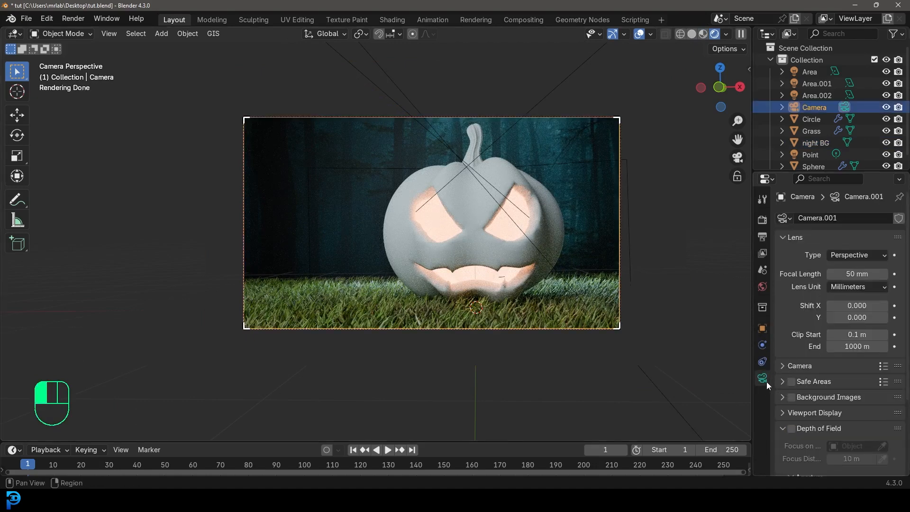
scroll(853, 389, down, 1)
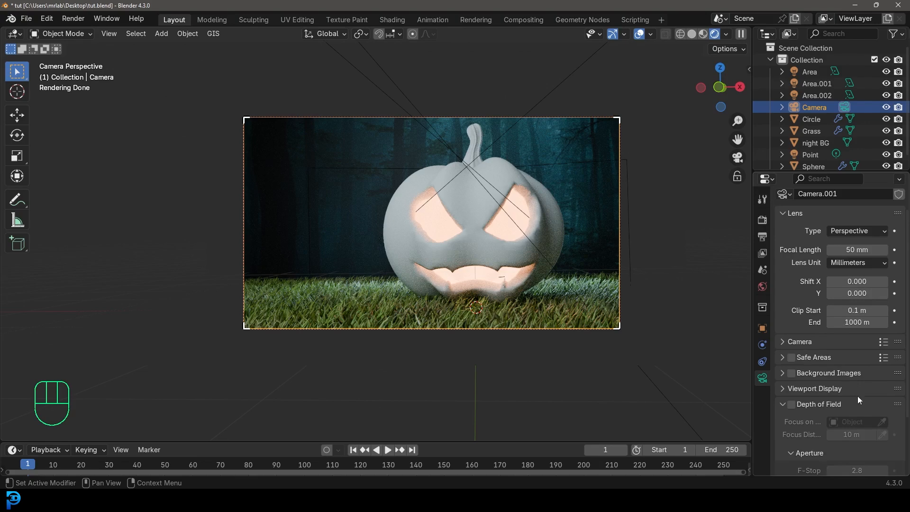
click(791, 404)
click(881, 421)
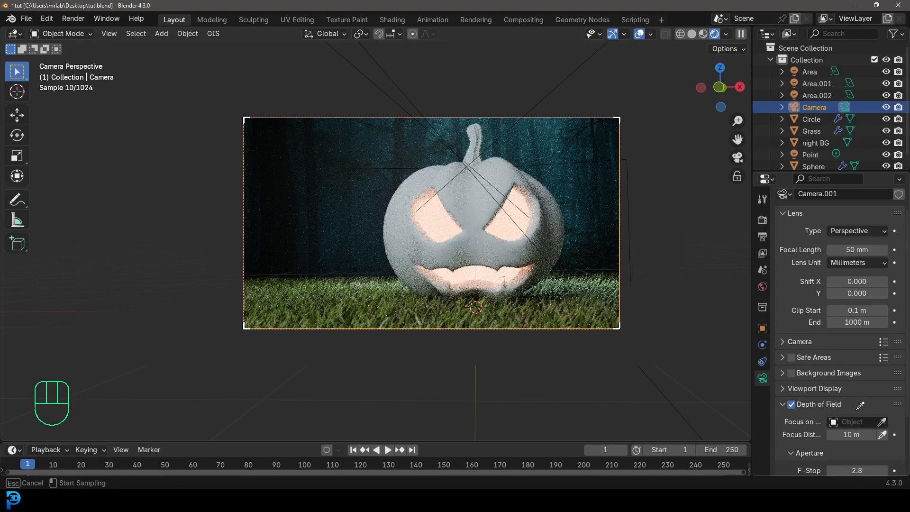
click(476, 219)
Set the camera's aperture F-Stop to 0.5 and save the file.
scroll(820, 441, down, 2)
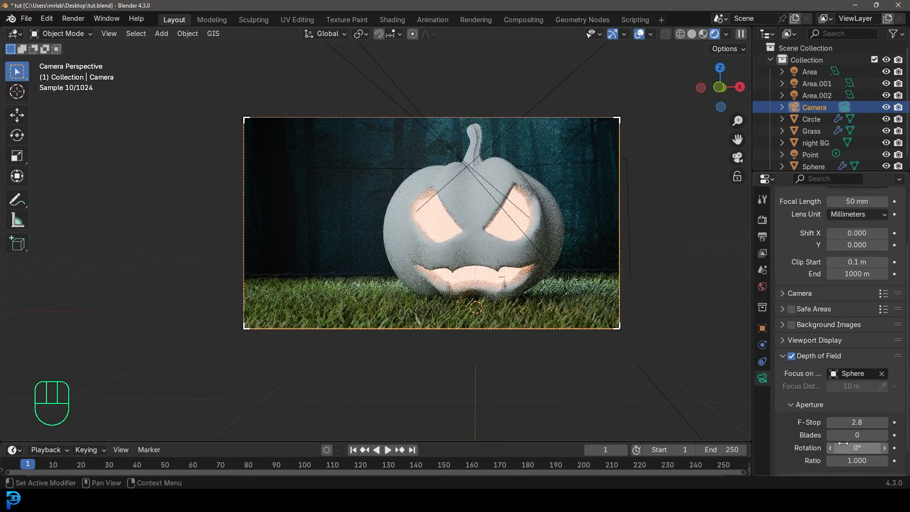
click(857, 421)
text(0.5)
key(Return)
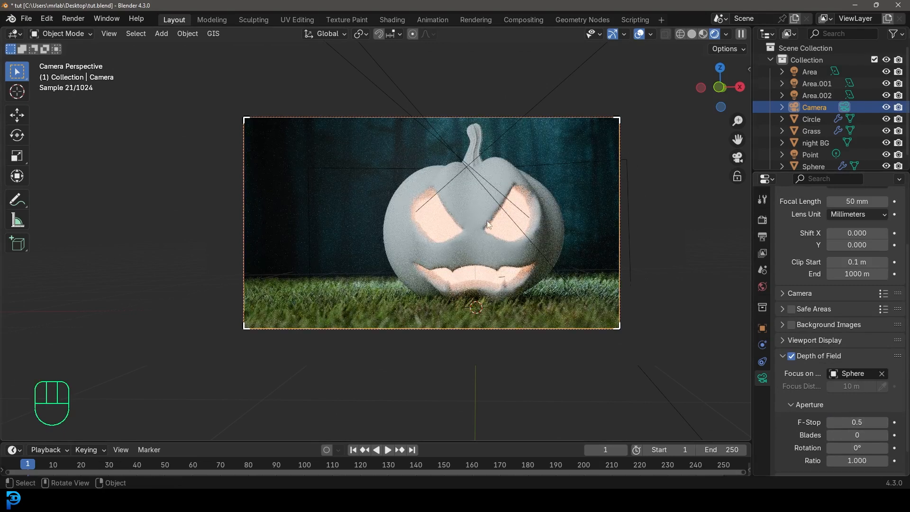
key(ctrl+s)
key(ctrl+s)
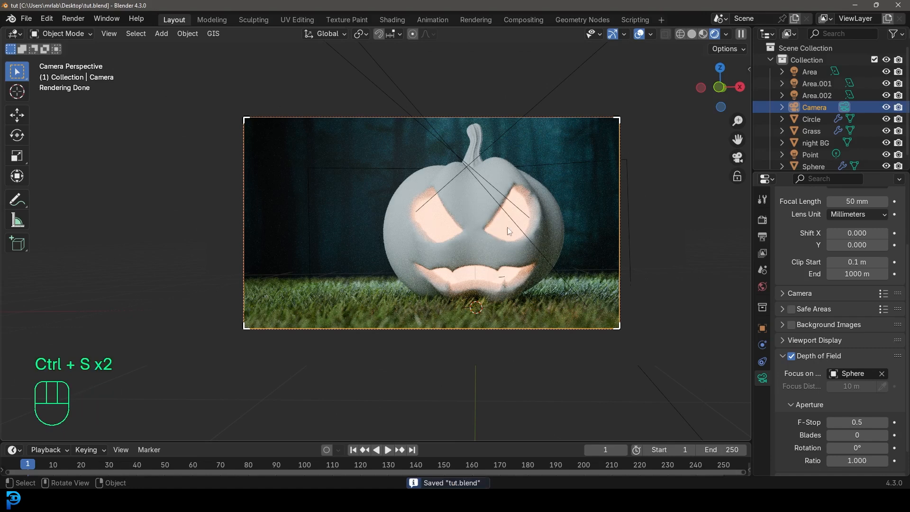
Open the Shading workspace and show its viewport through the camera in rendered shading.
key(z)
click(581, 192)
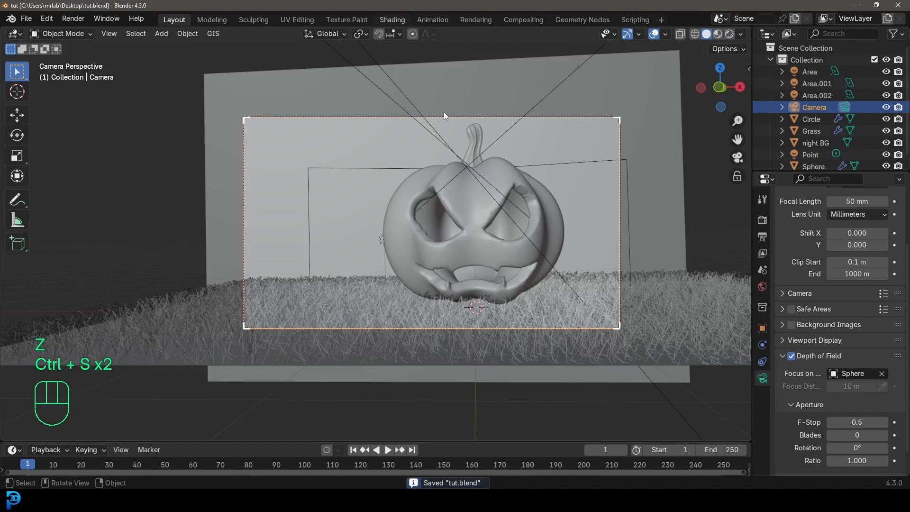
click(392, 20)
key(KP_0)
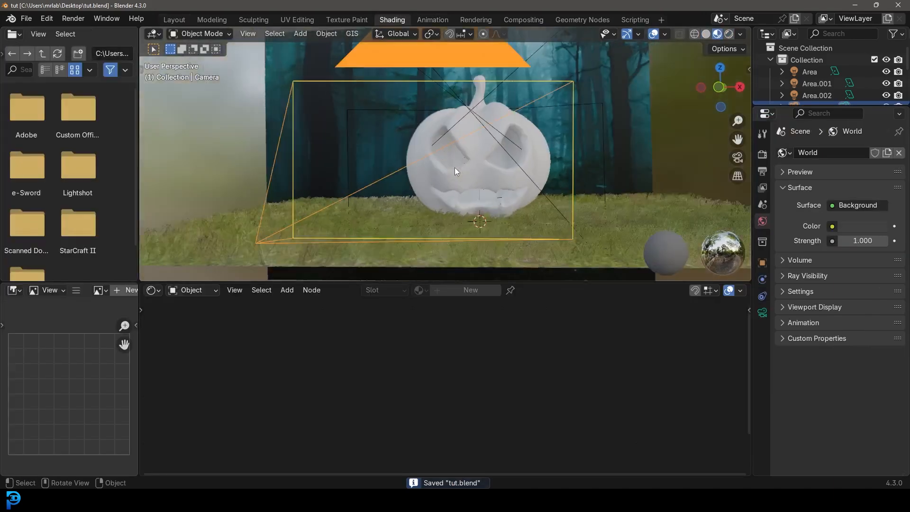
key(z)
click(503, 97)
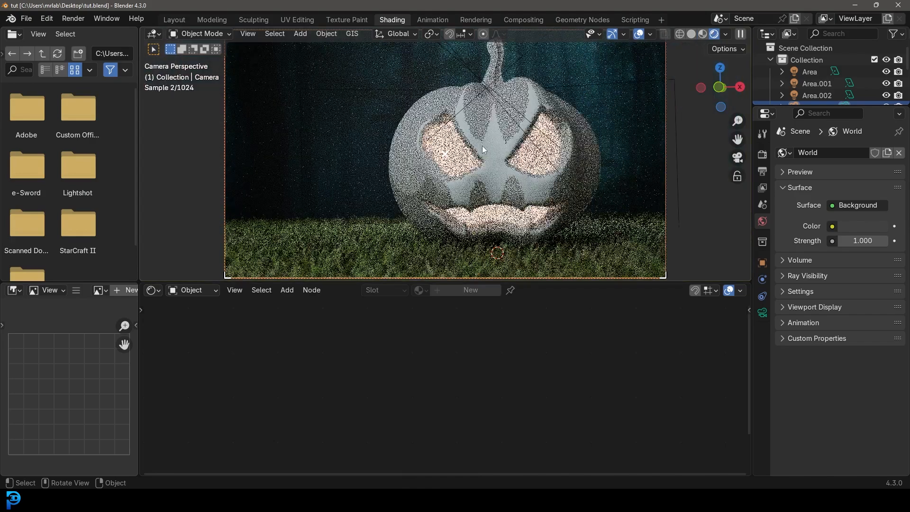
Give the pumpkin body a new material named Pumpkin with an orange base color, hex #E76A3B.
click(490, 138)
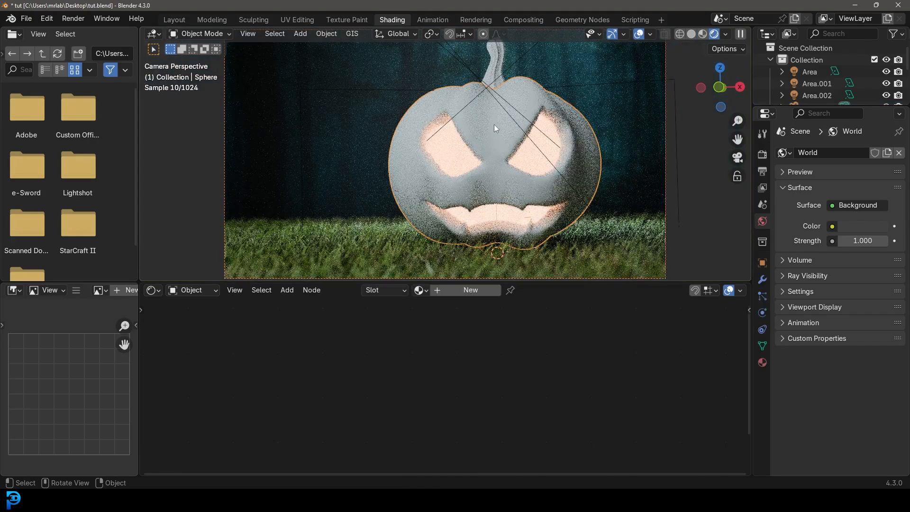
click(463, 290)
double_click(486, 290)
text(Pumpkin)
key(Return)
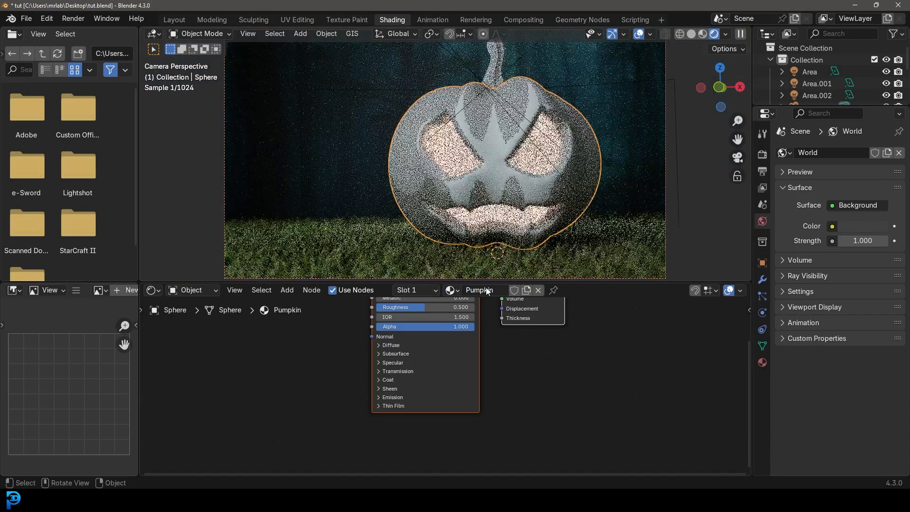
key(Home)
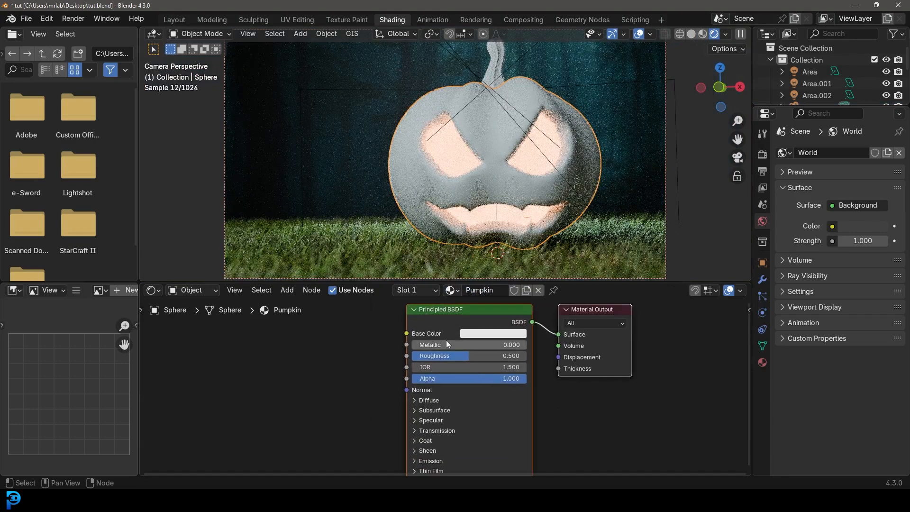
click(474, 334)
click(497, 235)
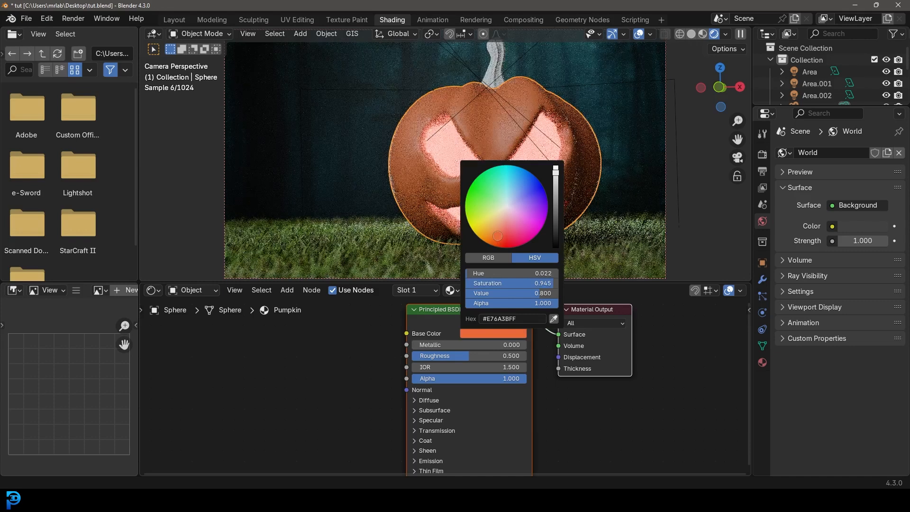
Add a Noise Texture node to the Pumpkin material and link its Fac output to the Principled BSDF's Normal input.
middle_drag(297, 407, 378, 382)
key(shift+a)
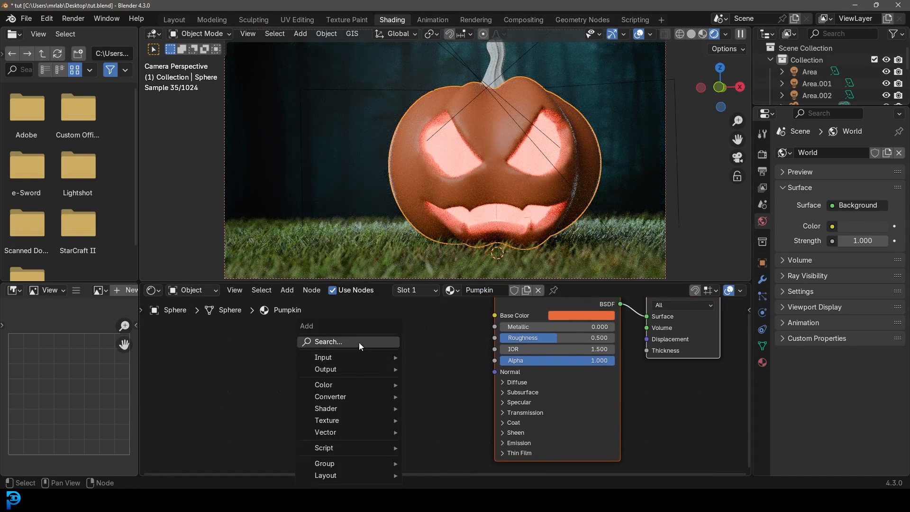
text(noi)
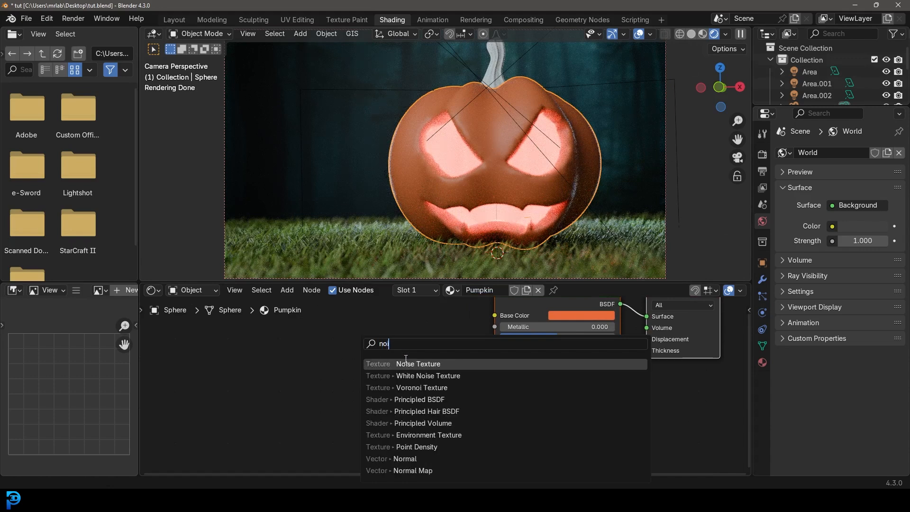
key(Return)
click(346, 342)
middle_drag(346, 342, 332, 385)
drag(305, 397, 469, 416)
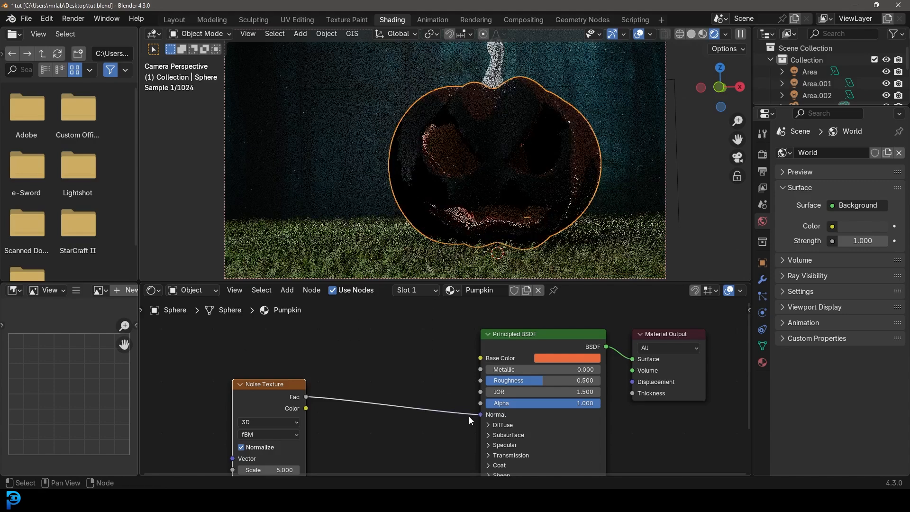
Insert a Bump node between the Noise Texture and Principled BSDF, feeding the noise into its Height input.
key(shift+a)
text(bump)
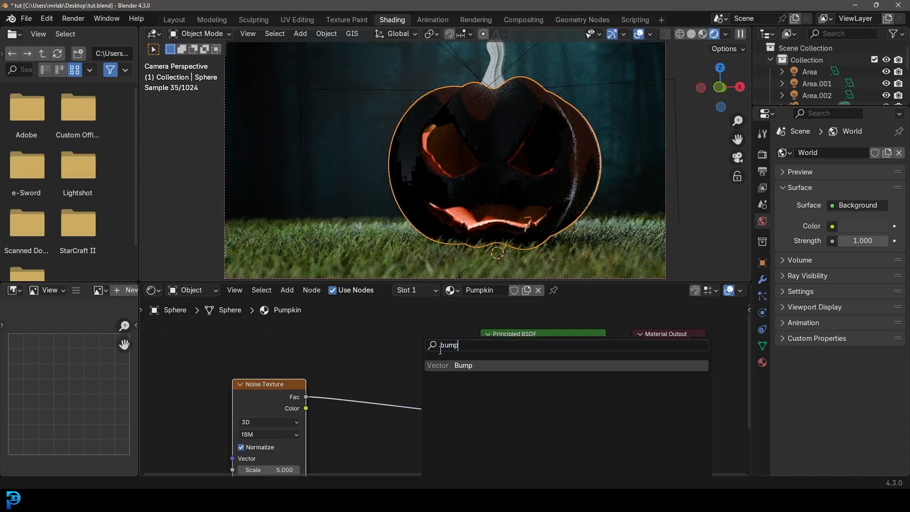
key(Return)
click(369, 349)
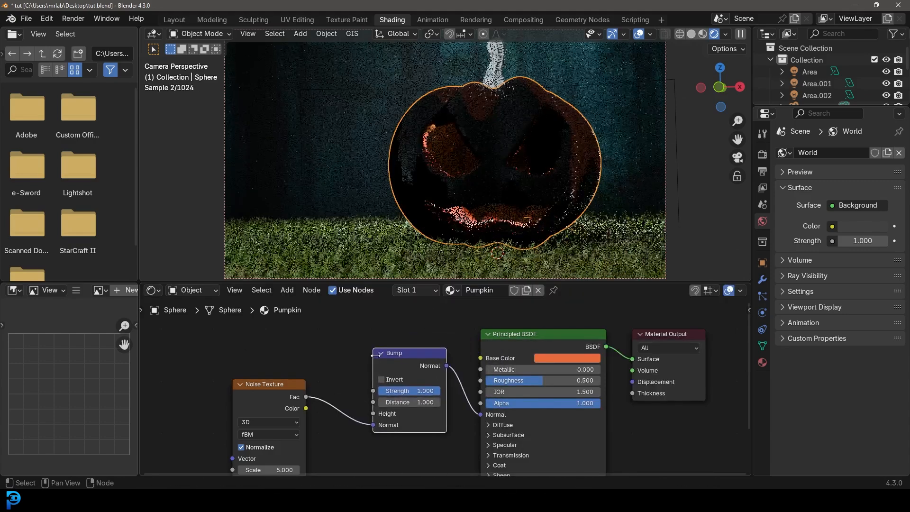
mouse_move(373, 413)
mouse_down()
mouse_move(358, 427)
mouse_move(377, 414)
mouse_up()
Set the Noise Texture's Detail to 12.
middle_drag(312, 454, 337, 379)
scroll(337, 379, up, 1)
click(286, 409)
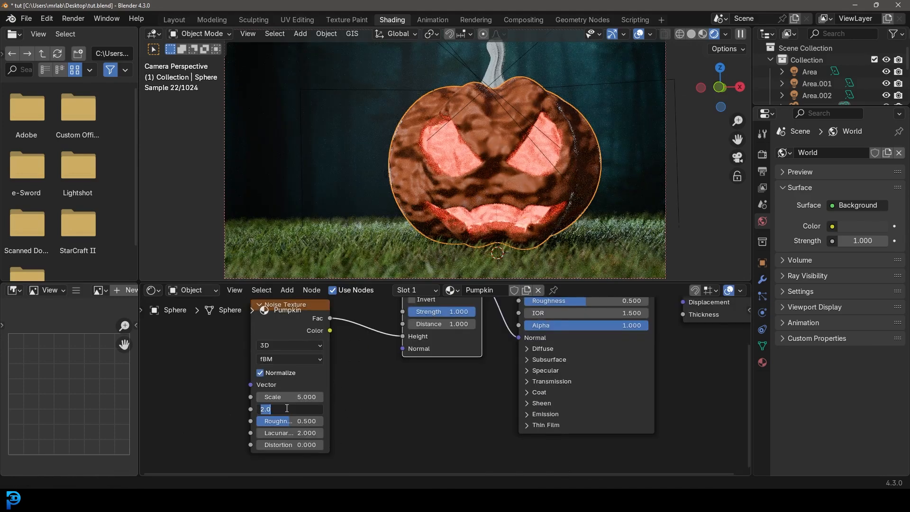
text(12)
key(Return)
Try Bump node strengths of 0.15 and 0.2 on the pumpkin.
middle_drag(286, 408, 274, 458)
click(433, 354)
text(.15)
key(Return)
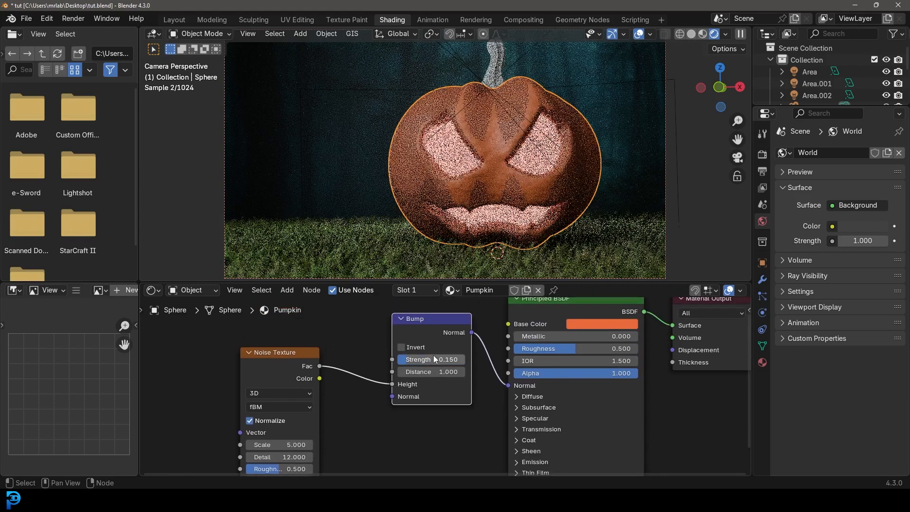
click(441, 357)
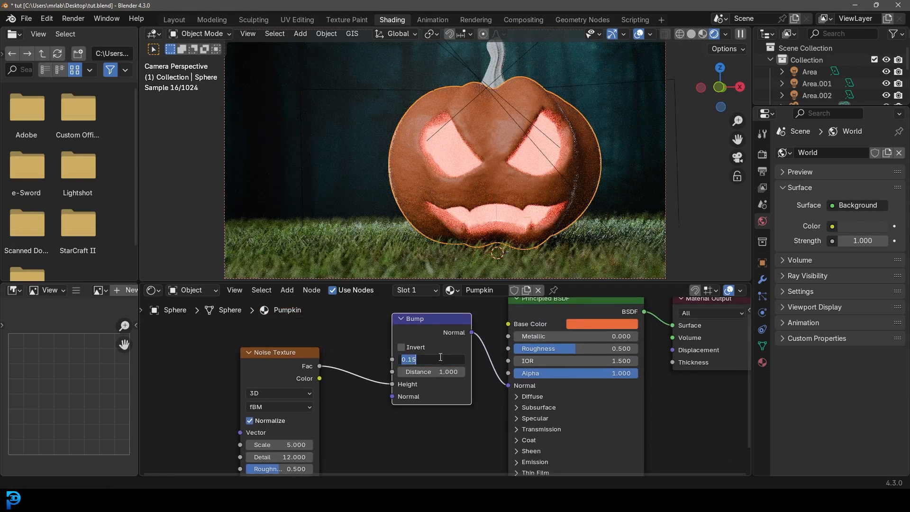
text(.2)
key(Return)
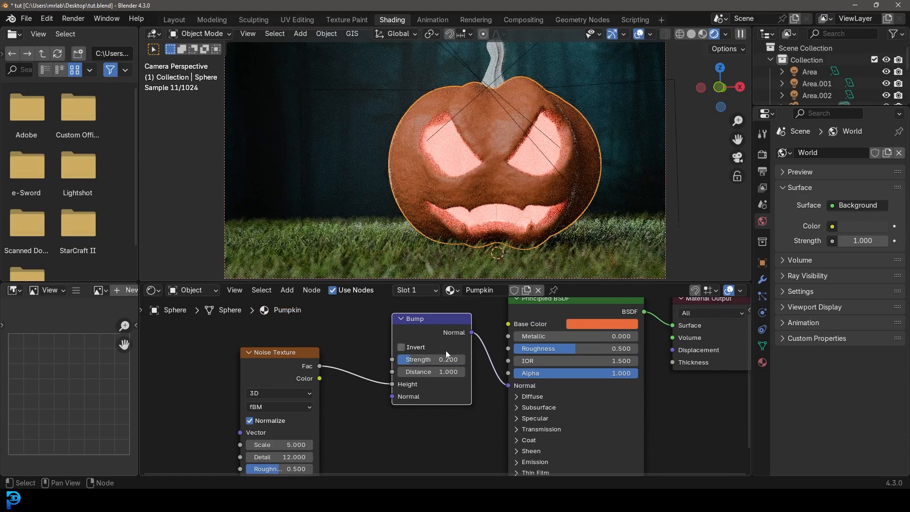
Set the Noise Texture's Scale to 8 and its Roughness to about 0.597.
middle_drag(341, 446, 345, 401)
scroll(345, 402, up, 1)
click(272, 400)
text(8)
key(Return)
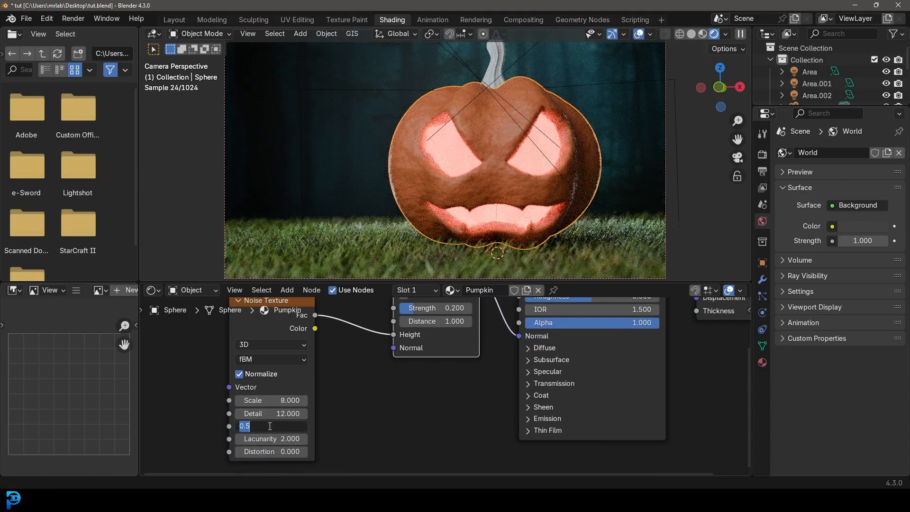
drag(260, 427, 285, 428)
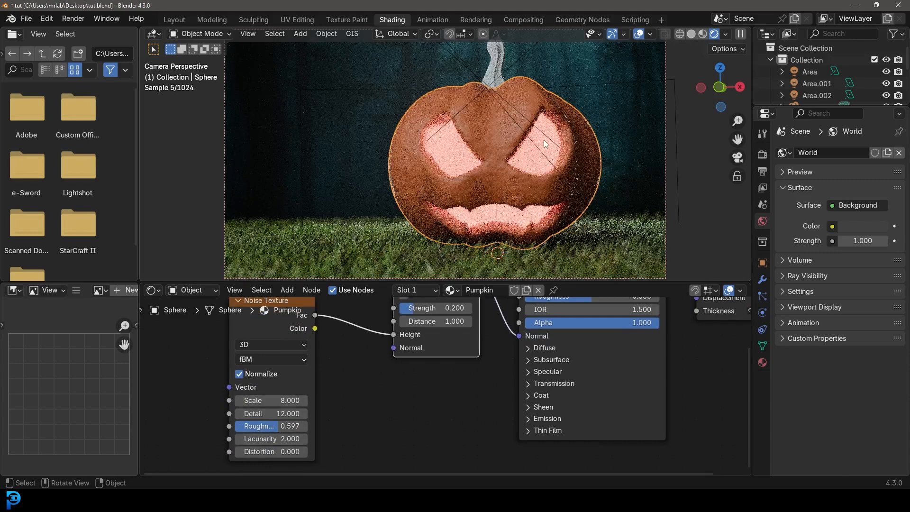
Raise the Bump node's Strength to about 0.232.
middle_drag(471, 338, 474, 372)
scroll(474, 372, up, 2)
drag(419, 338, 423, 338)
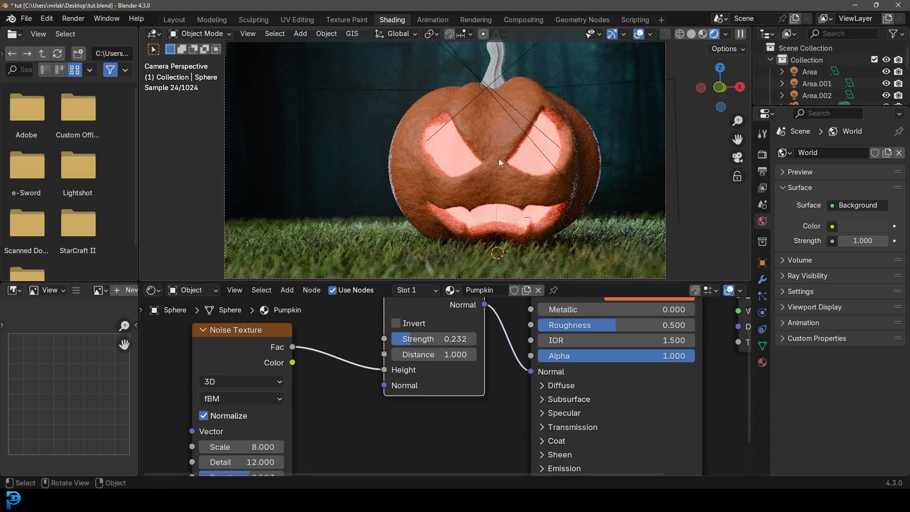
Copy all the nodes of the Pumpkin material.
scroll(468, 413, down, 4)
drag(292, 316, 612, 421)
right_click(510, 328)
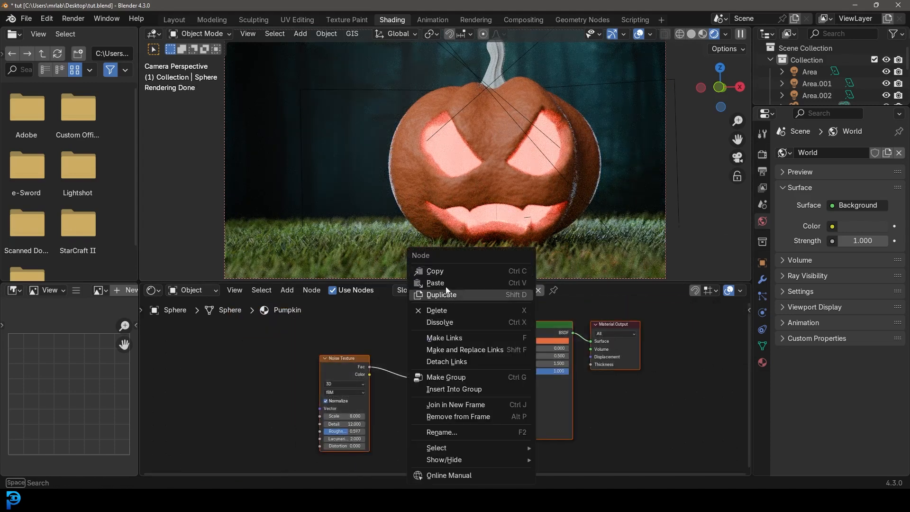
click(441, 271)
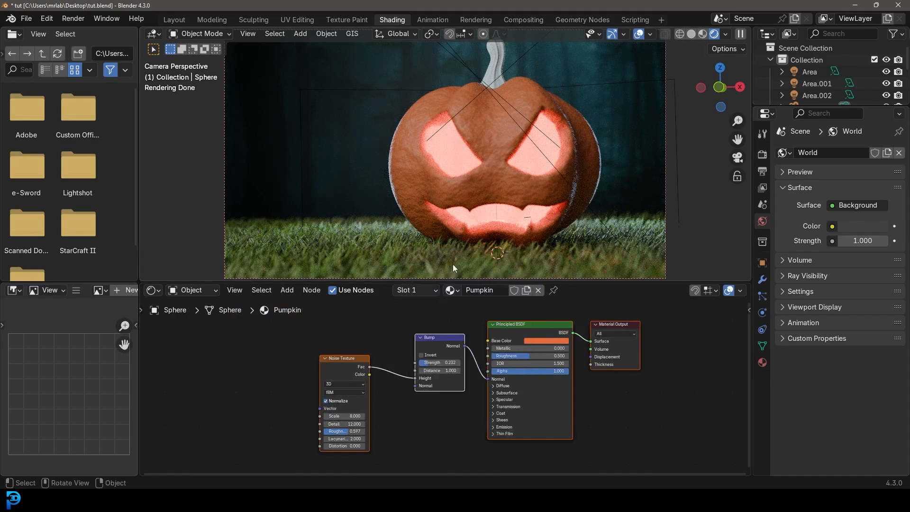
Create a new material on the pumpkin stem and replace its default nodes with the copied Pumpkin nodes.
click(499, 64)
click(458, 292)
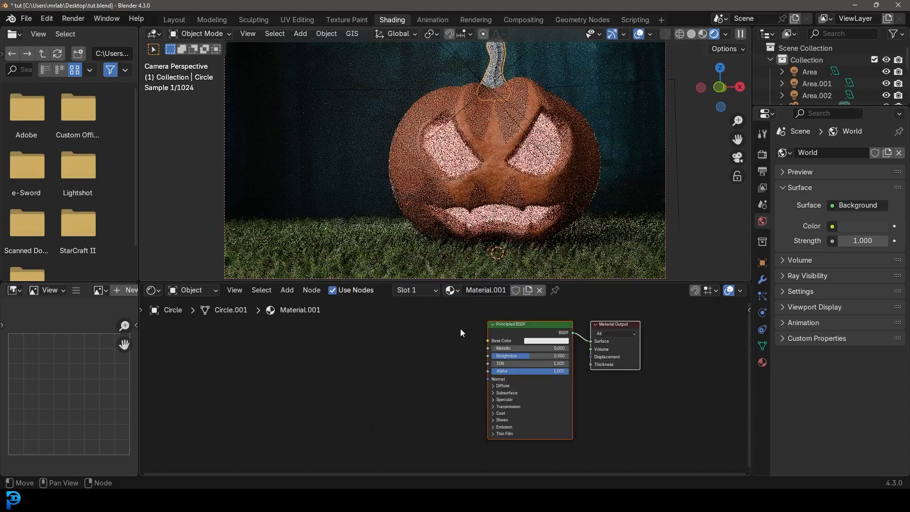
drag(348, 402, 563, 345)
key(x)
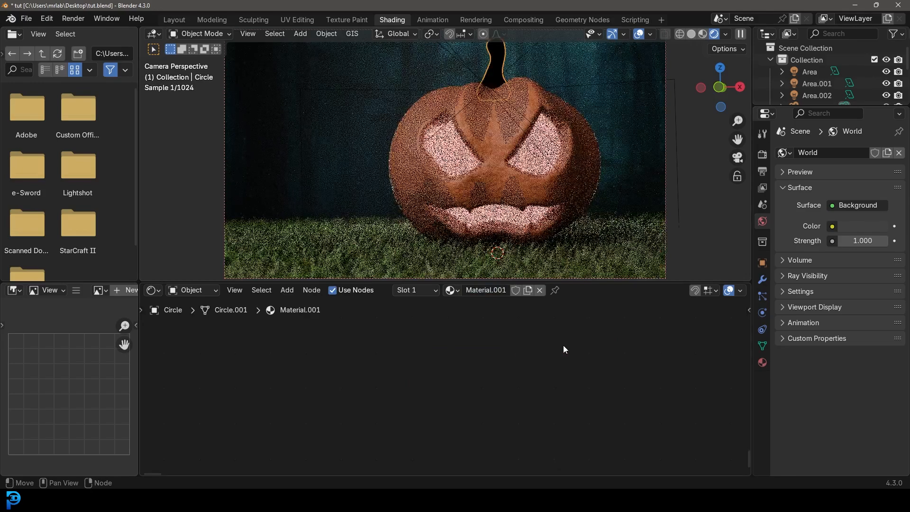
right_click(426, 335)
click(379, 346)
Change the stem material's base color to a darker, muted yellowish brown.
middle_drag(481, 355, 495, 410)
scroll(481, 397, up, 4)
click(451, 364)
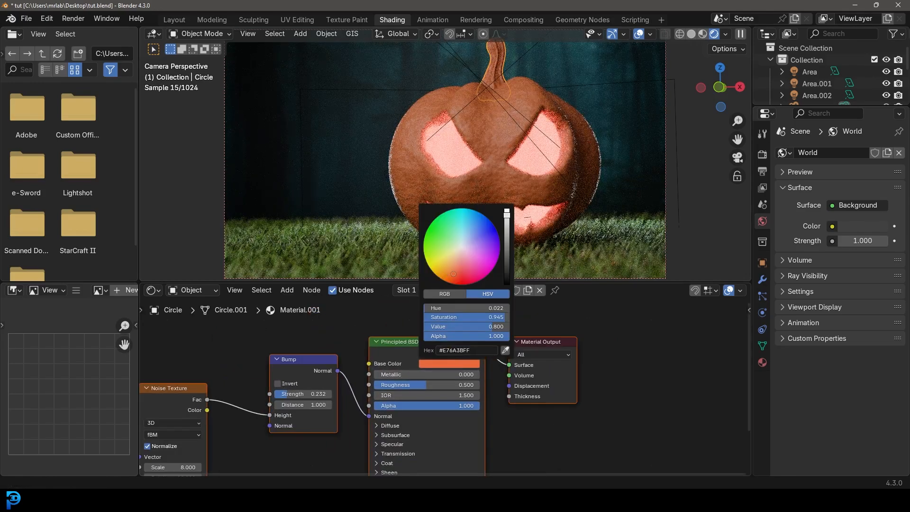
drag(454, 273, 444, 267)
drag(506, 217, 506, 247)
drag(448, 256, 447, 257)
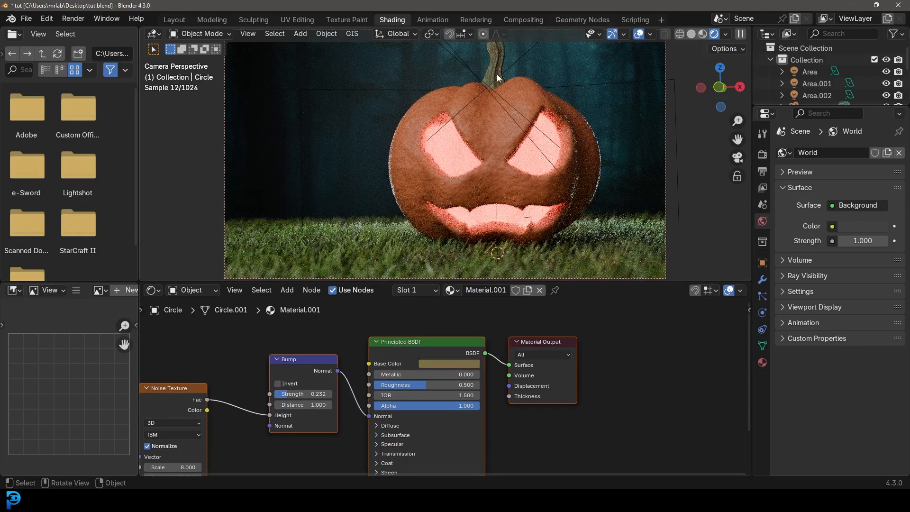
Increase the stem material's Principled BSDF Roughness to about 0.602.
scroll(502, 85, up, 2)
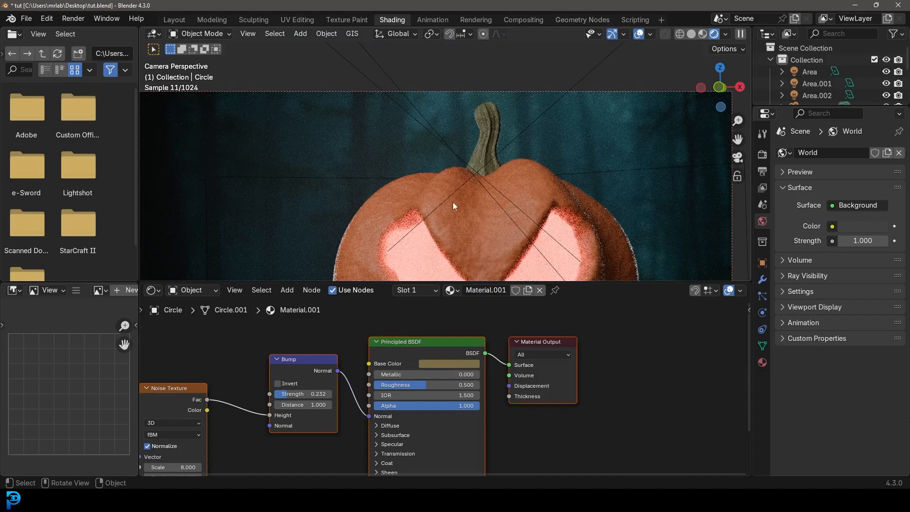
drag(420, 382, 437, 381)
scroll(527, 158, down, 3)
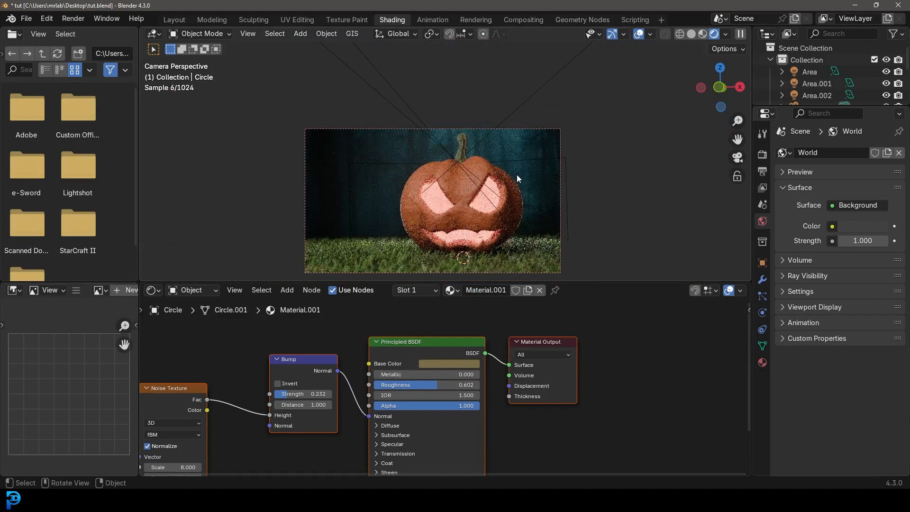
Switch the 3D viewport to Solid shading and save the tut.blend file.
key(z)
click(604, 176)
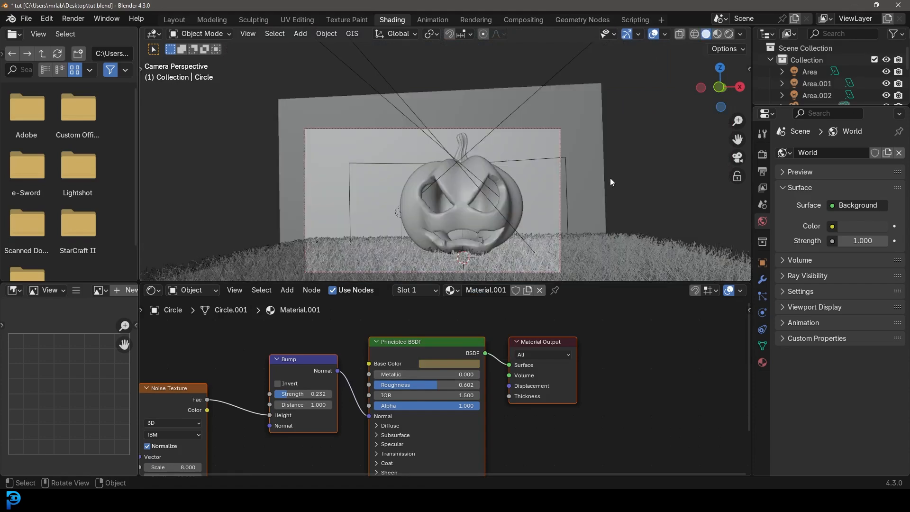
key(ctrl+s)
key(ctrl+s)
key(ctrl+s)
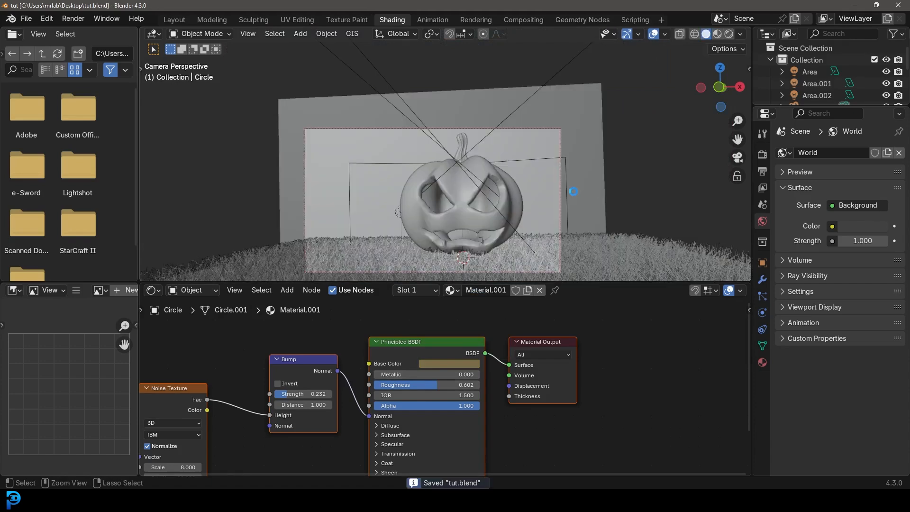
Return to the Layout workspace and save the pumpkin scene again before rendering.
click(174, 20)
scroll(526, 232, up, 1)
shift+middle_drag(528, 233, 495, 237)
scroll(496, 237, up, 1)
key(ctrl+s)
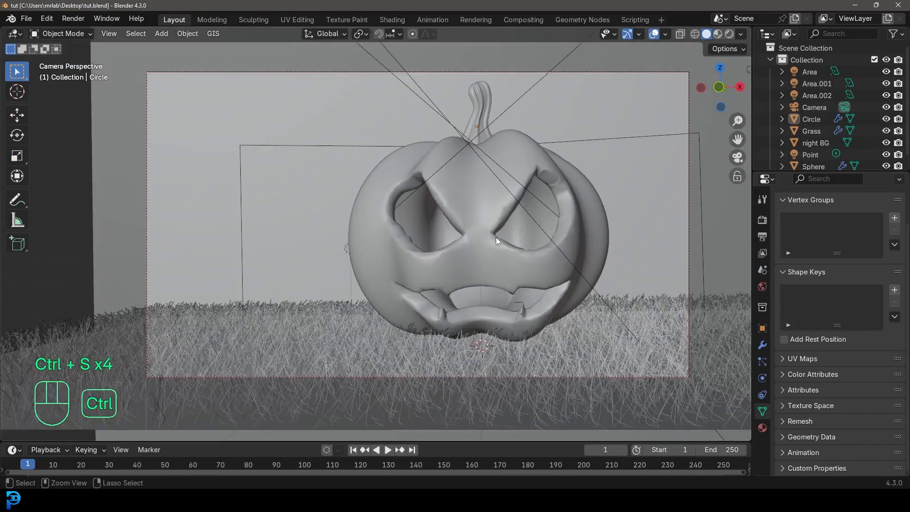
Render the camera view as a still image and inspect the rendered pumpkin, grass and night background.
click(74, 19)
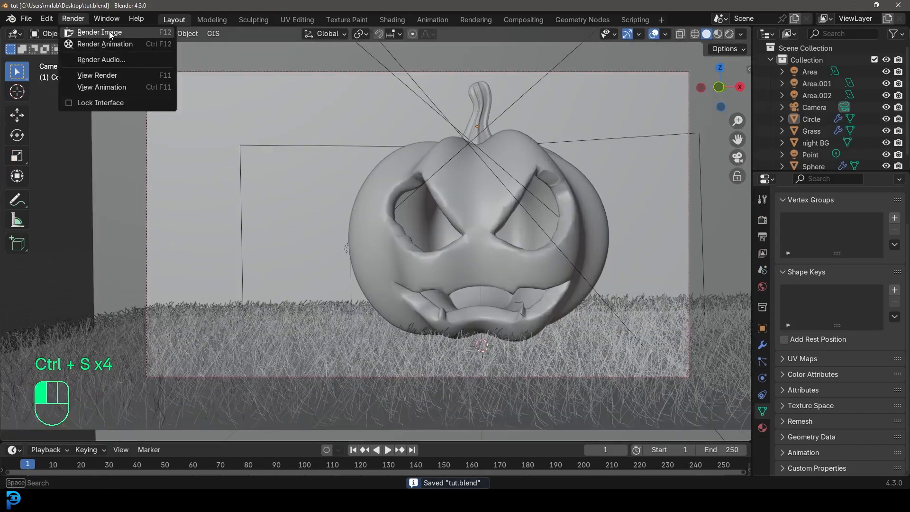
click(122, 32)
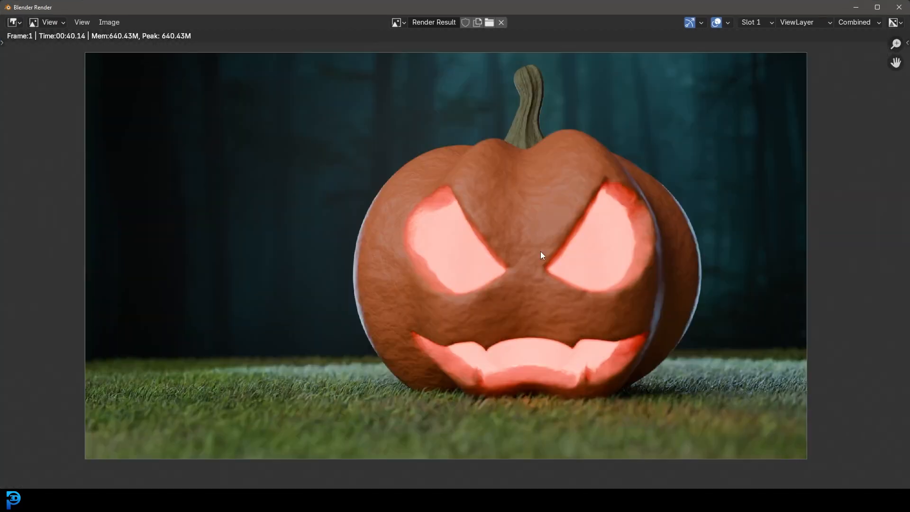
scroll(540, 251, down, 1)
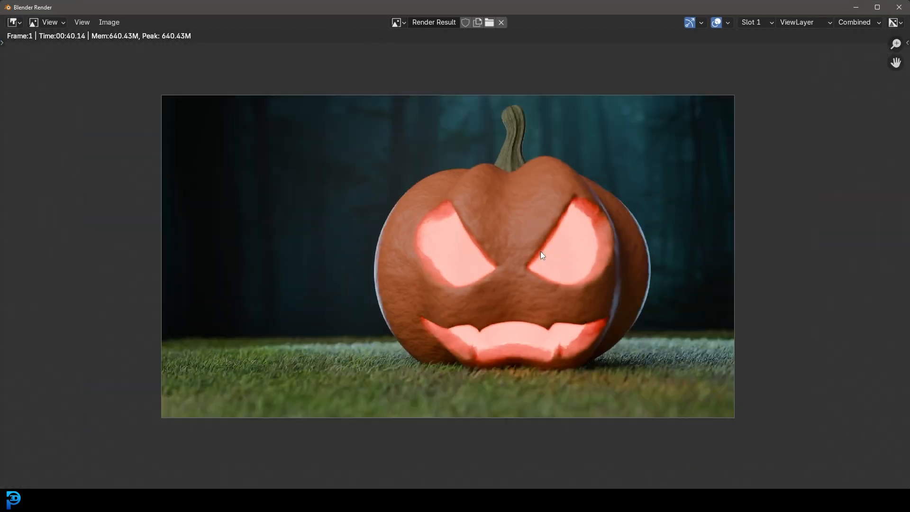
middle_drag(539, 255, 536, 262)
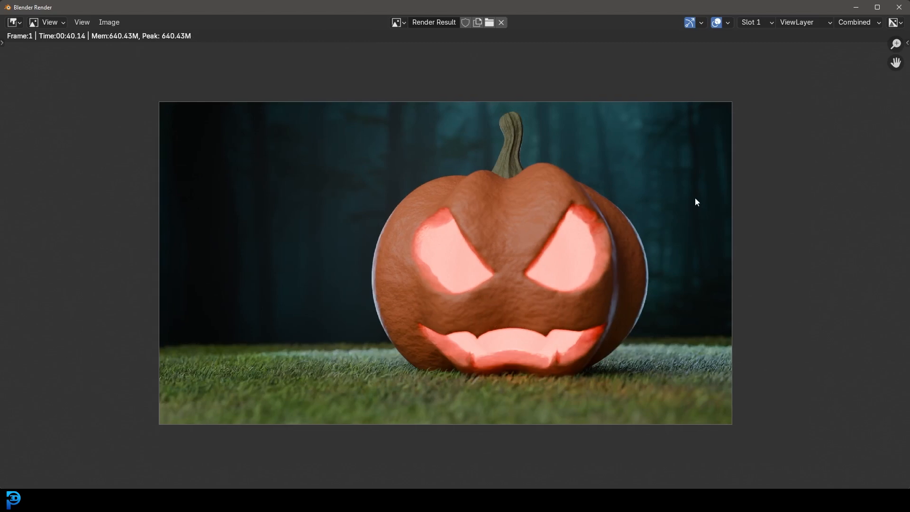
scroll(694, 199, up, 1)
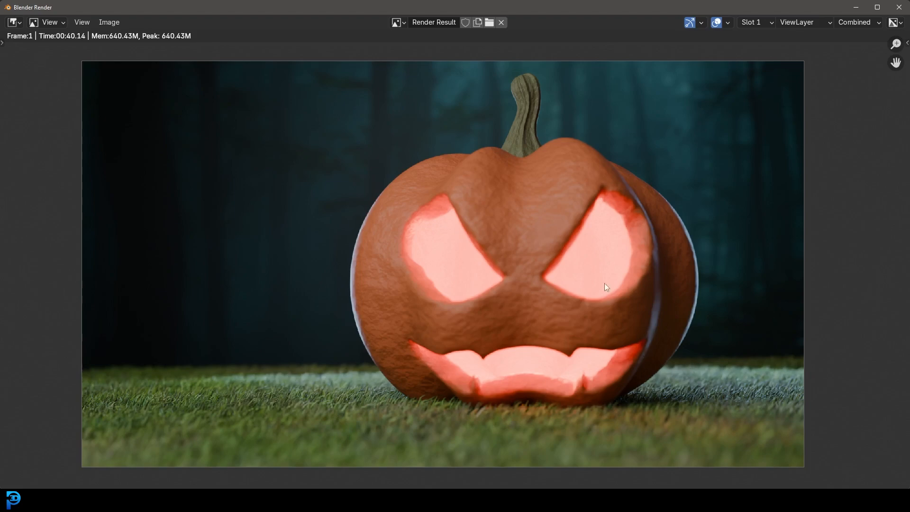
scroll(548, 266, down, 1)
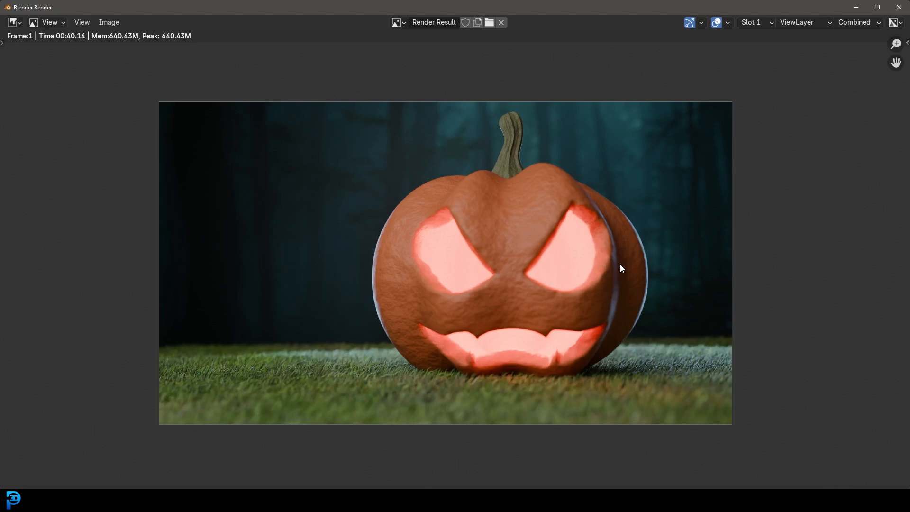